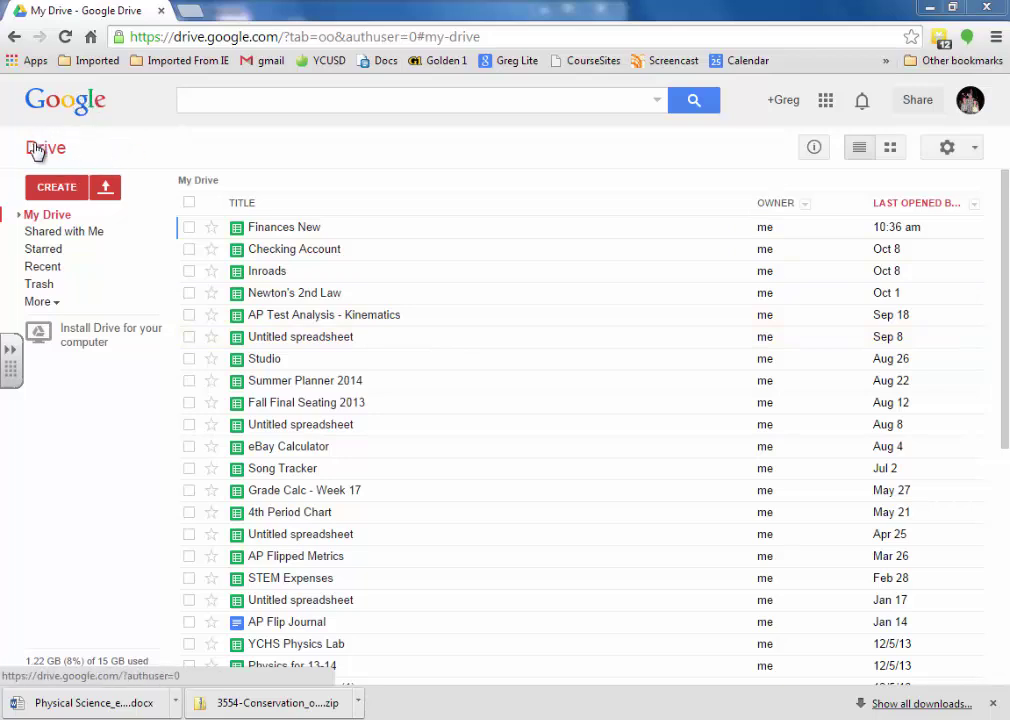
Step: Create a new blank spreadsheet in Google Drive
left_click(826, 100)
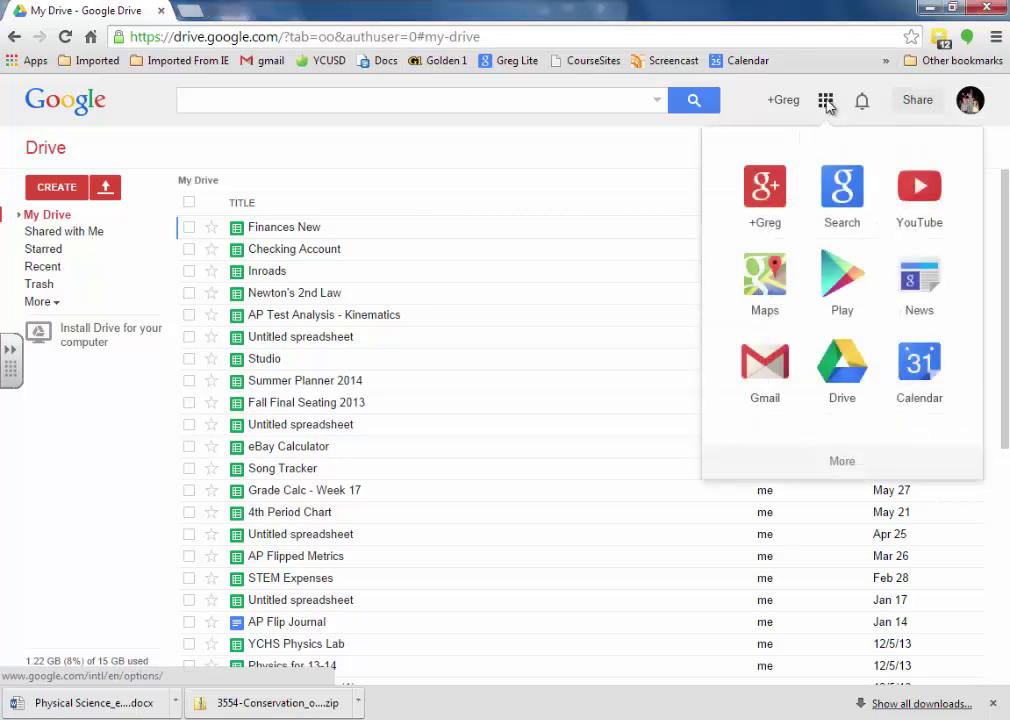
left_click(843, 372)
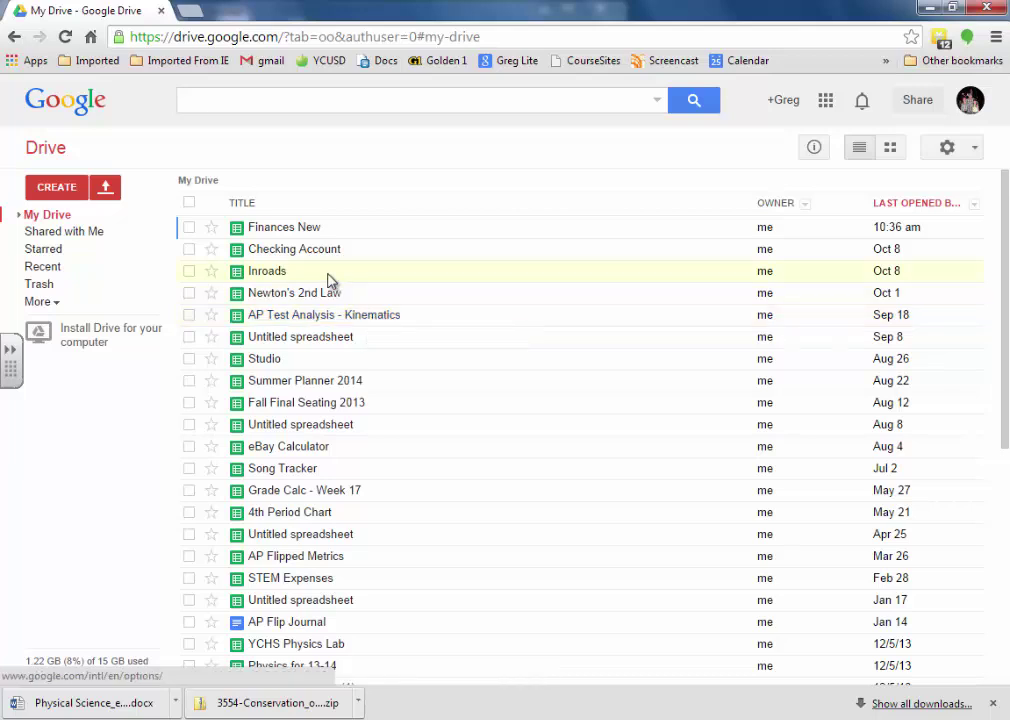
left_click(55, 189)
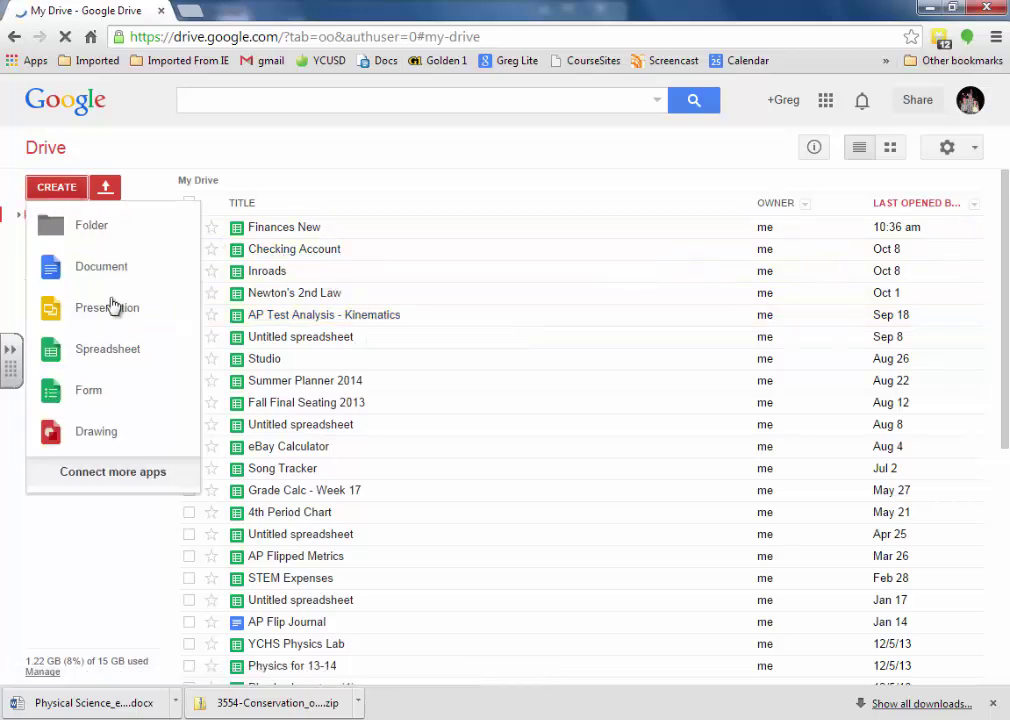
left_click(117, 347)
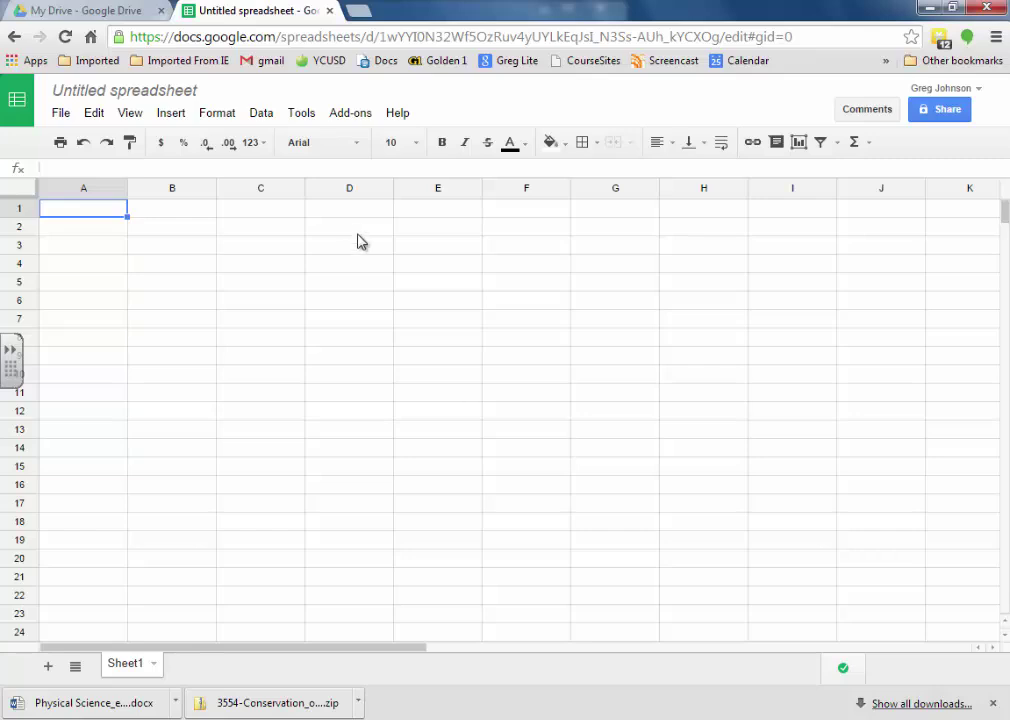
Step: Add the headers "Force (N)" in G1 and "Acceleration (m/s^2)" in H1, widening column H to fit its header
left_click(597, 210)
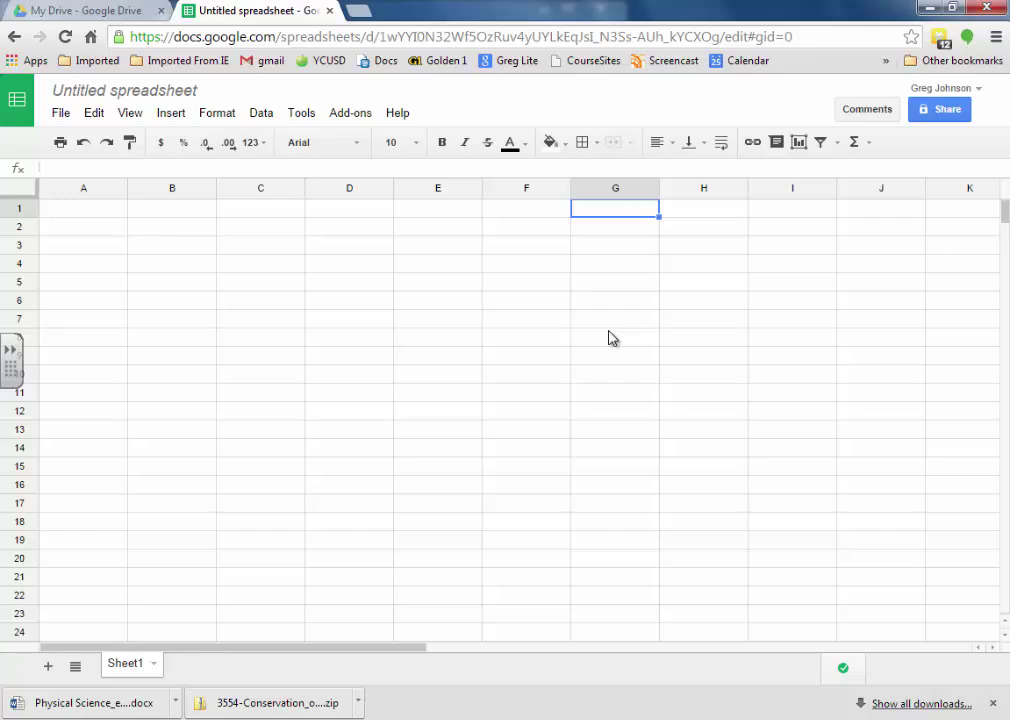
type("Force")
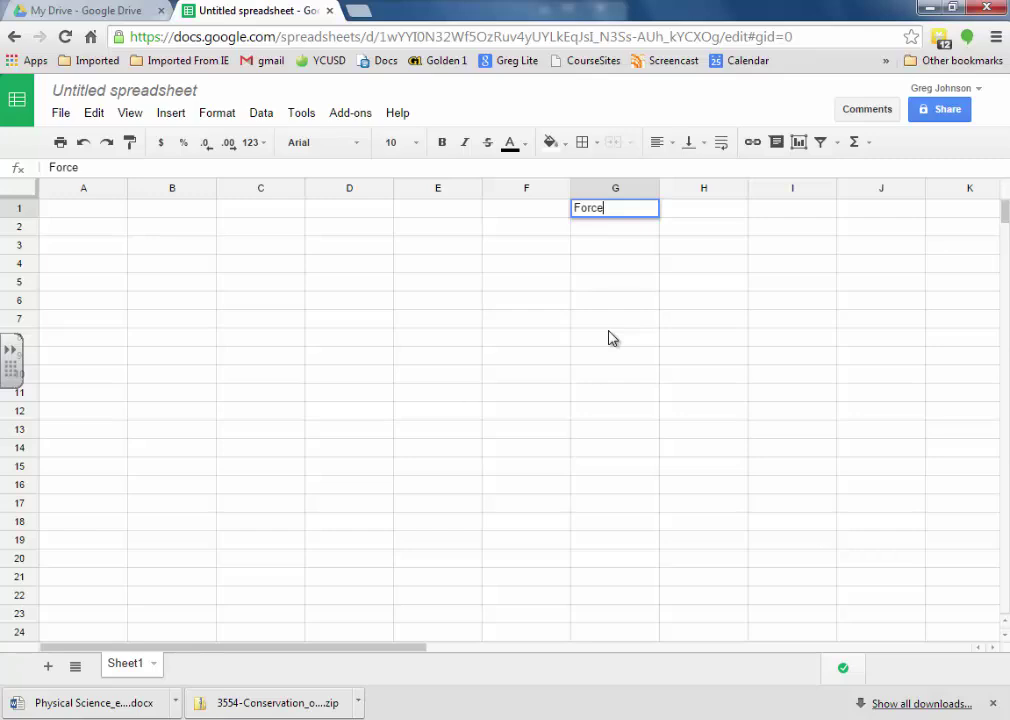
type(" (N)")
key("Tab")
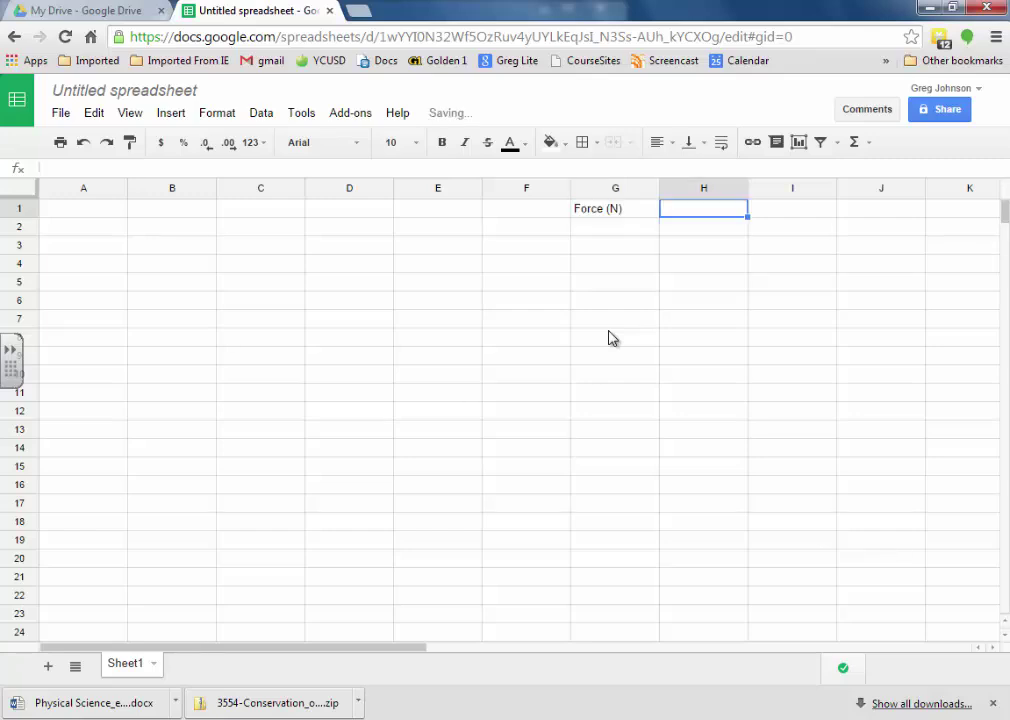
type("Acceleration (m/s")
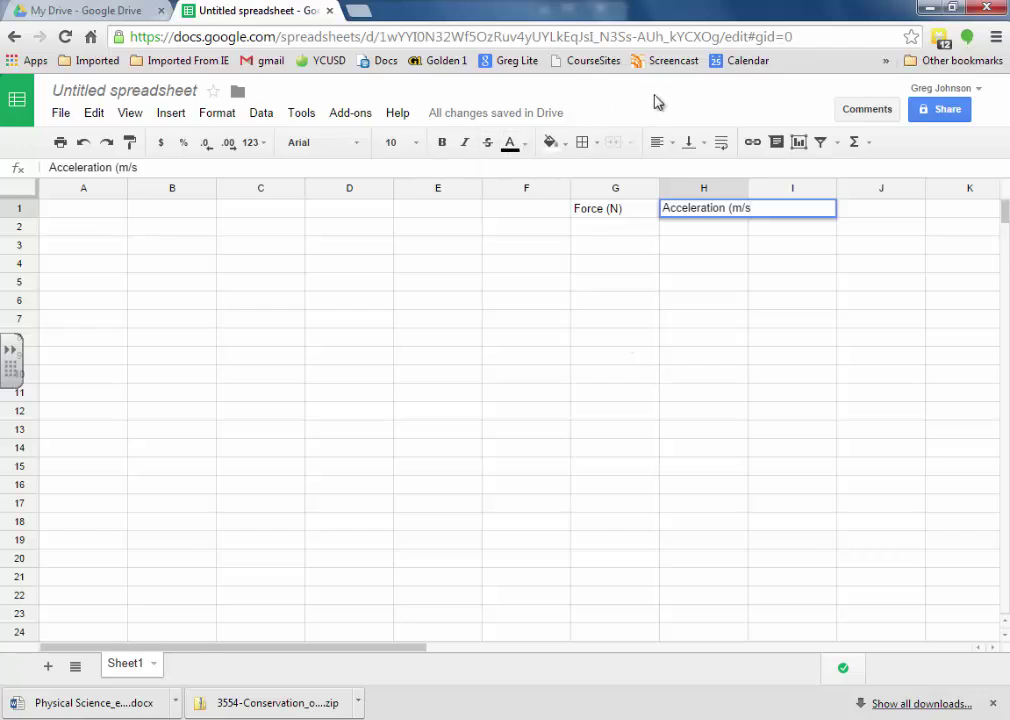
type("^2)")
key("Return")
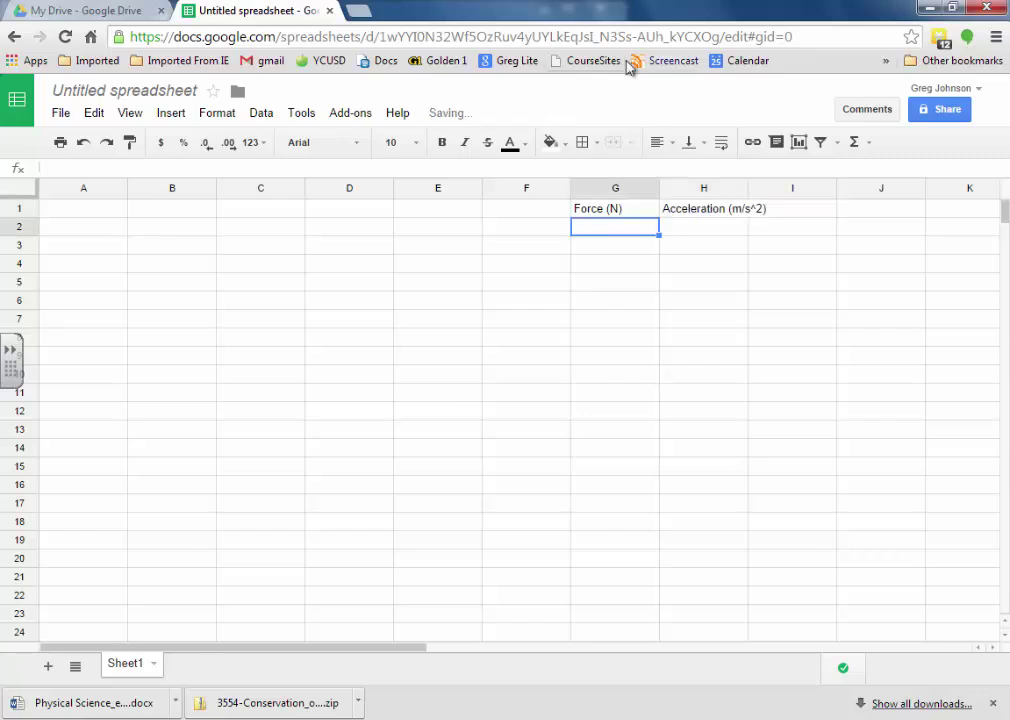
left_click_drag(752, 188, 775, 188)
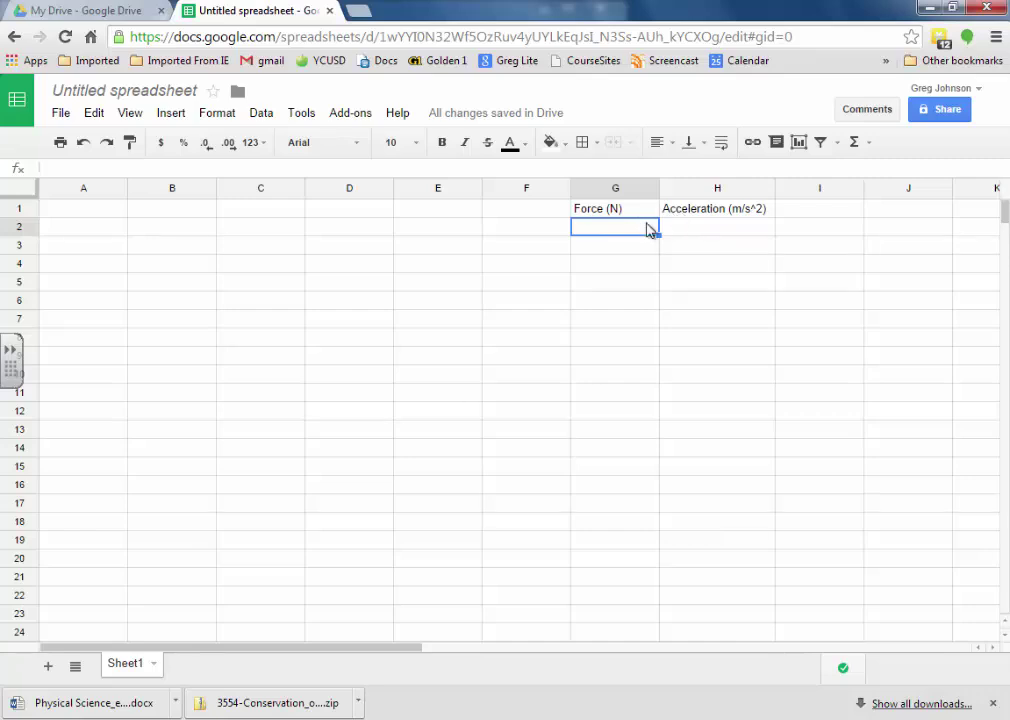
Step: Enter the header "Mass of Hanger (kg)" in A1 and widen column A to fit it
left_click(74, 210)
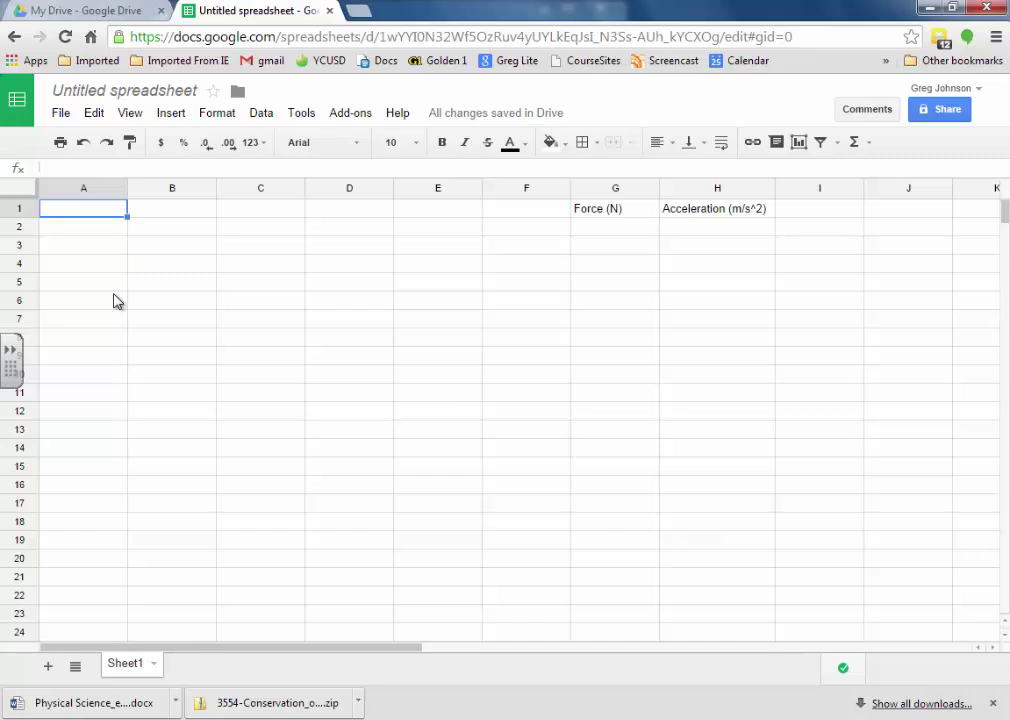
type("M")
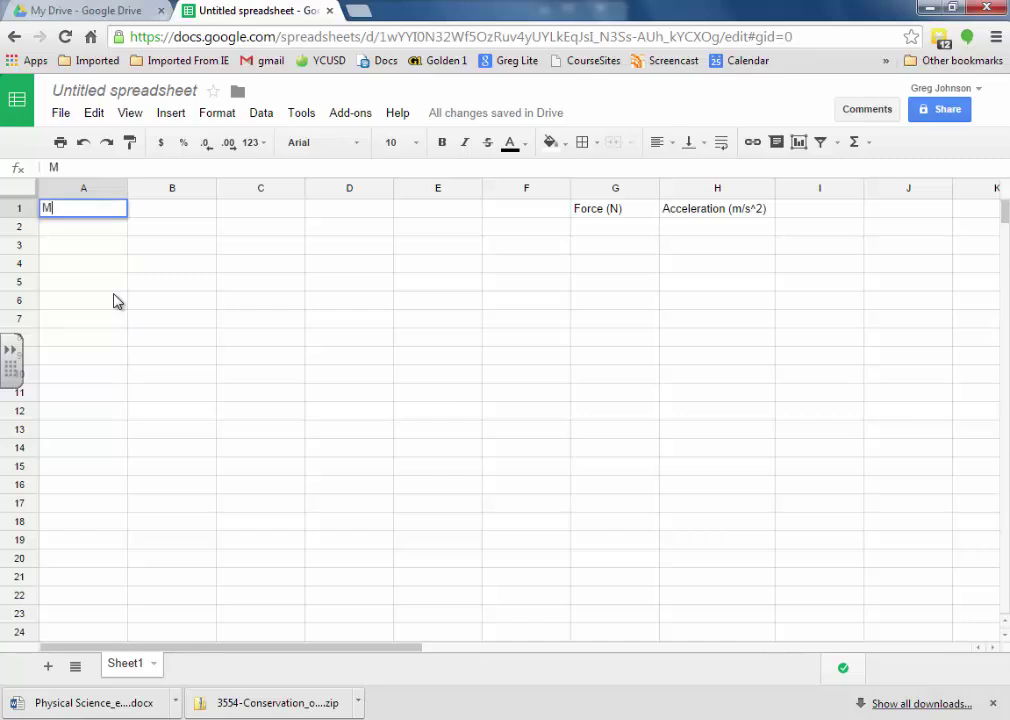
type("ass of Hanger (kg)")
key("Return")
left_click_drag(127, 188, 156, 190)
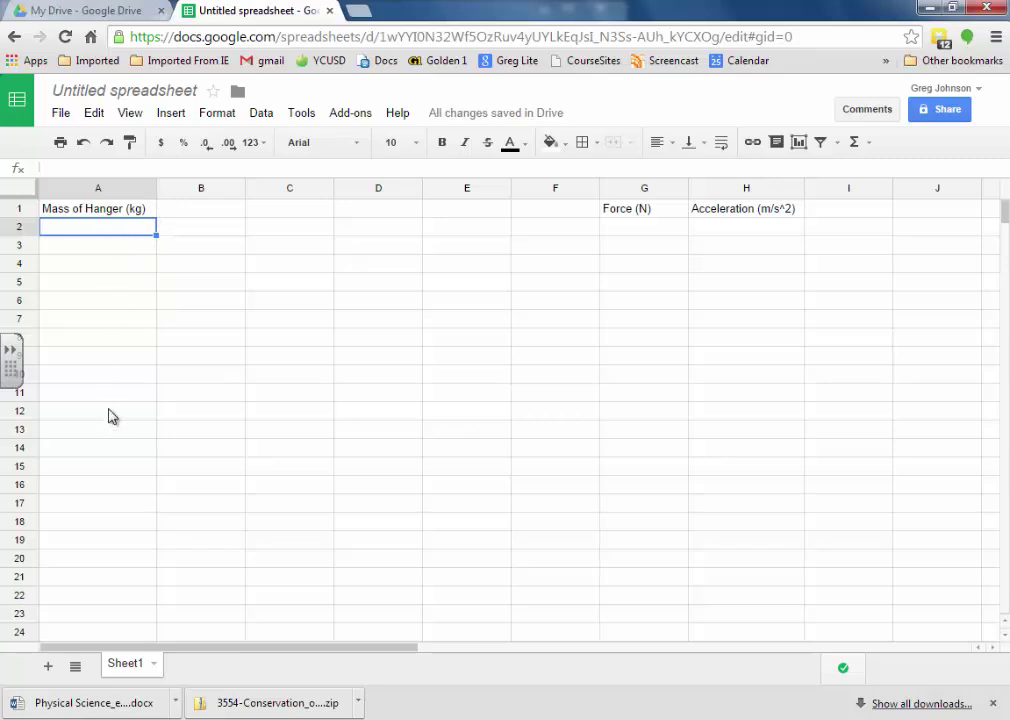
Step: Enter the header "Distance (m)" in B1
left_click(199, 212)
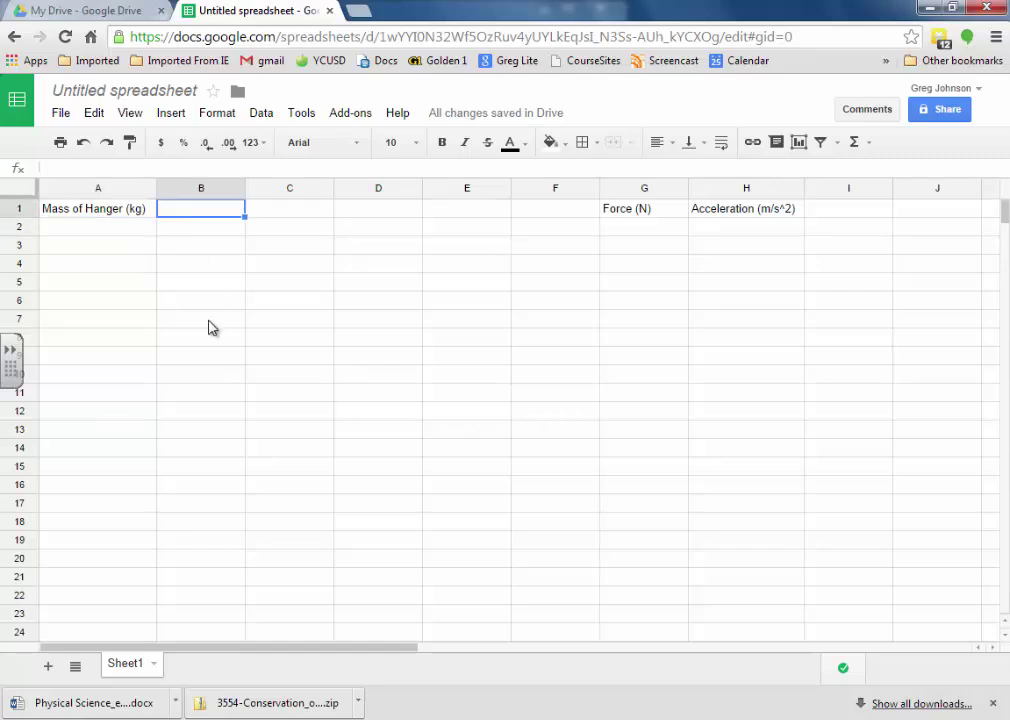
type("Distance (m)")
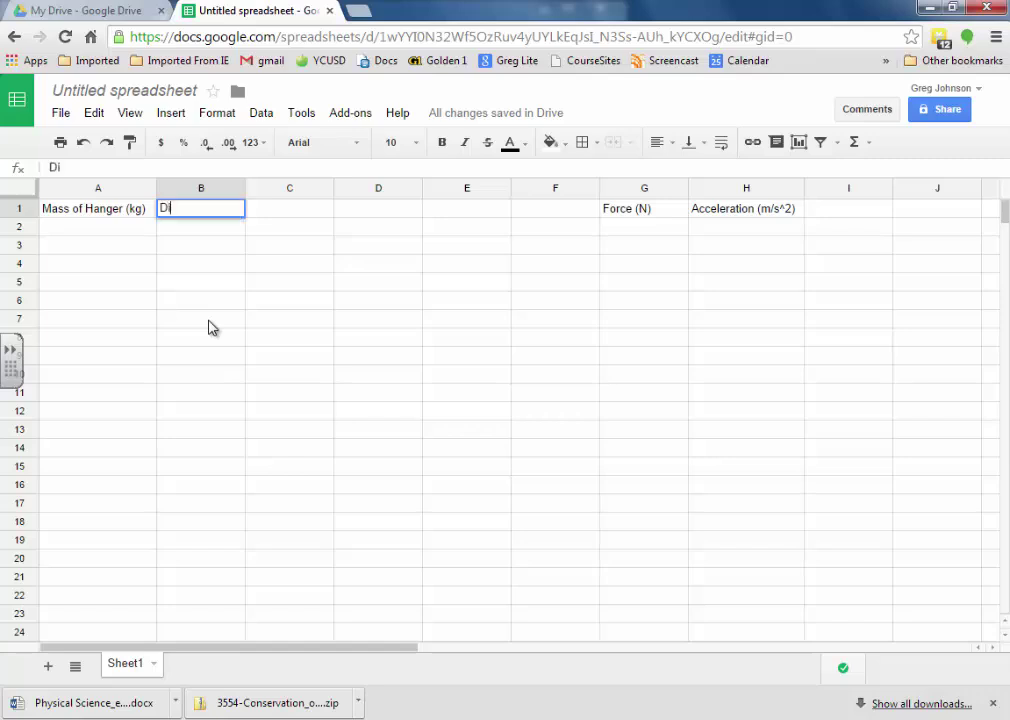
key("Tab")
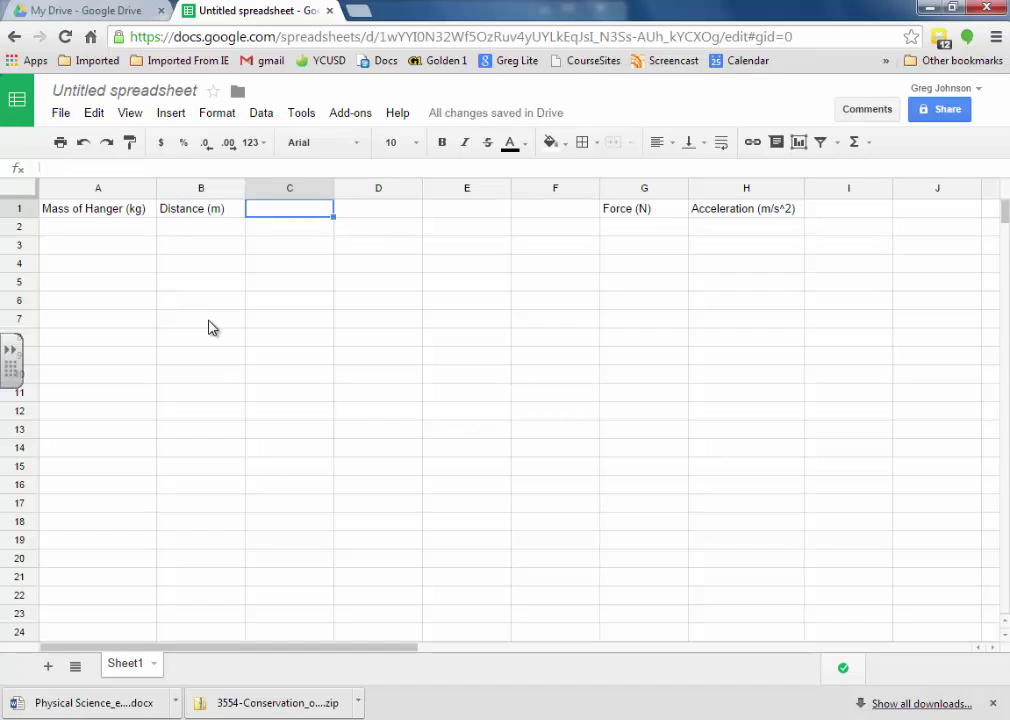
Step: Enter the headers "Time 1 (s)", "Time 2 (s)", "Time 3 (s)" and "Time Avg. (s)" in C1 through F1
type("Time 1 (s)")
key("Tab")
type("Time 2")
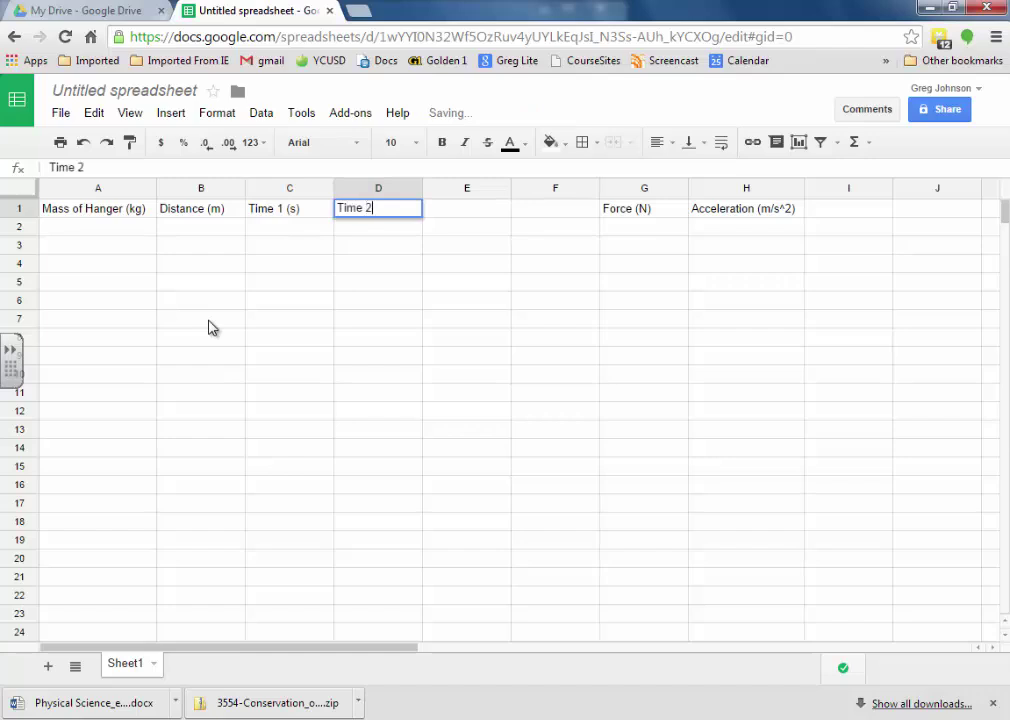
type(" (s)")
key("Tab")
type("Time 3")
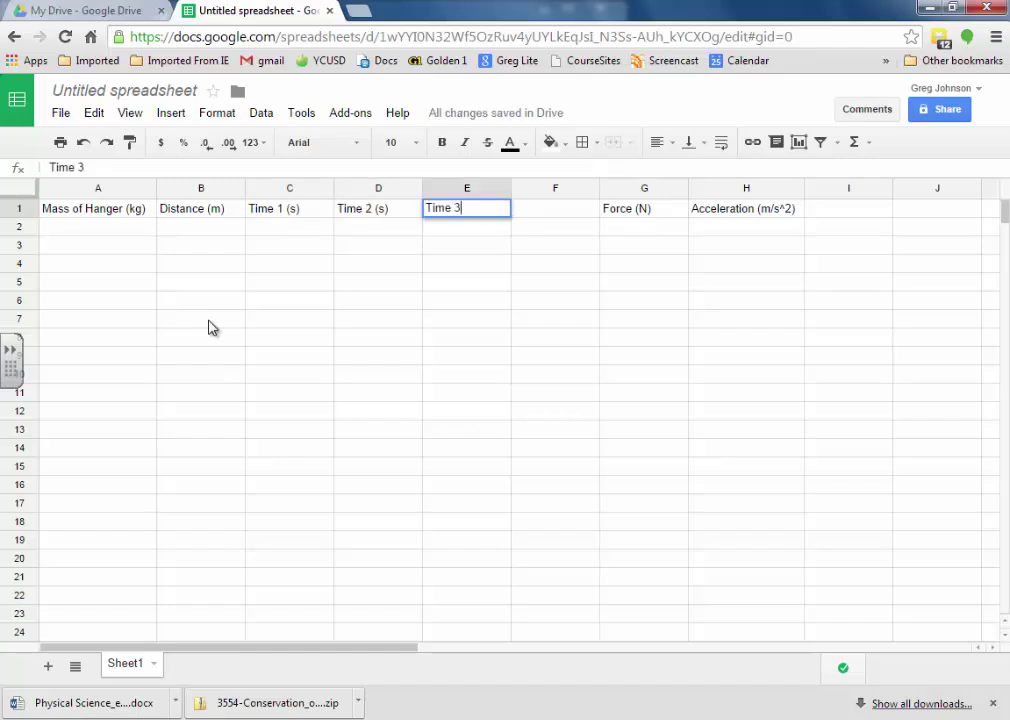
type(" (s)")
key("Tab")
type("Time Avg. ")
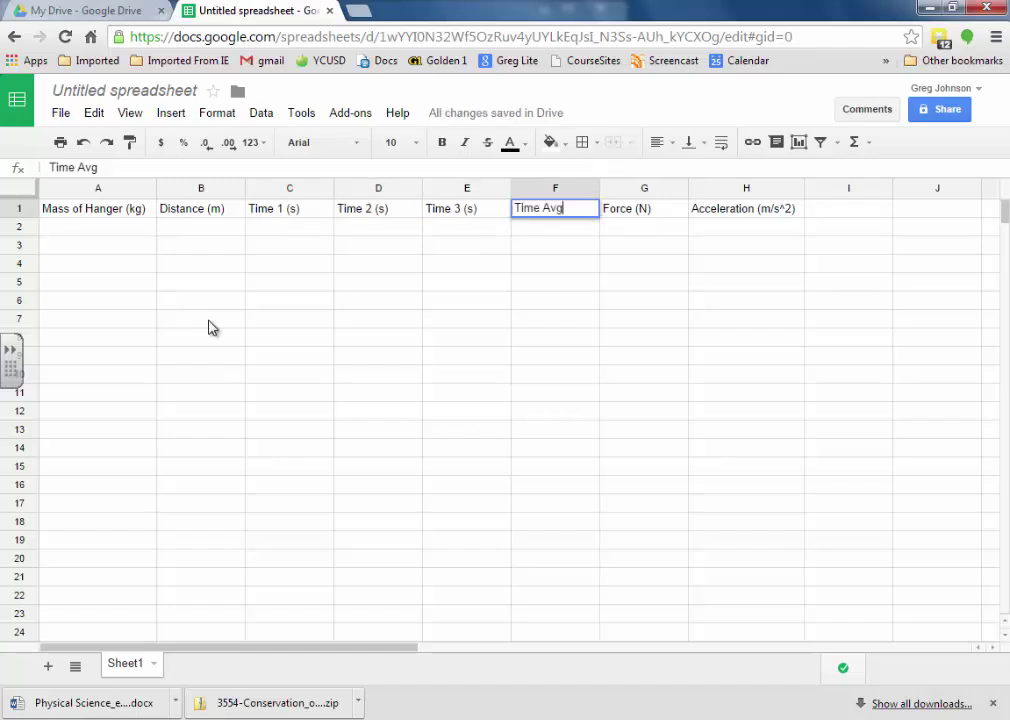
type("(s)")
left_click(512, 712)
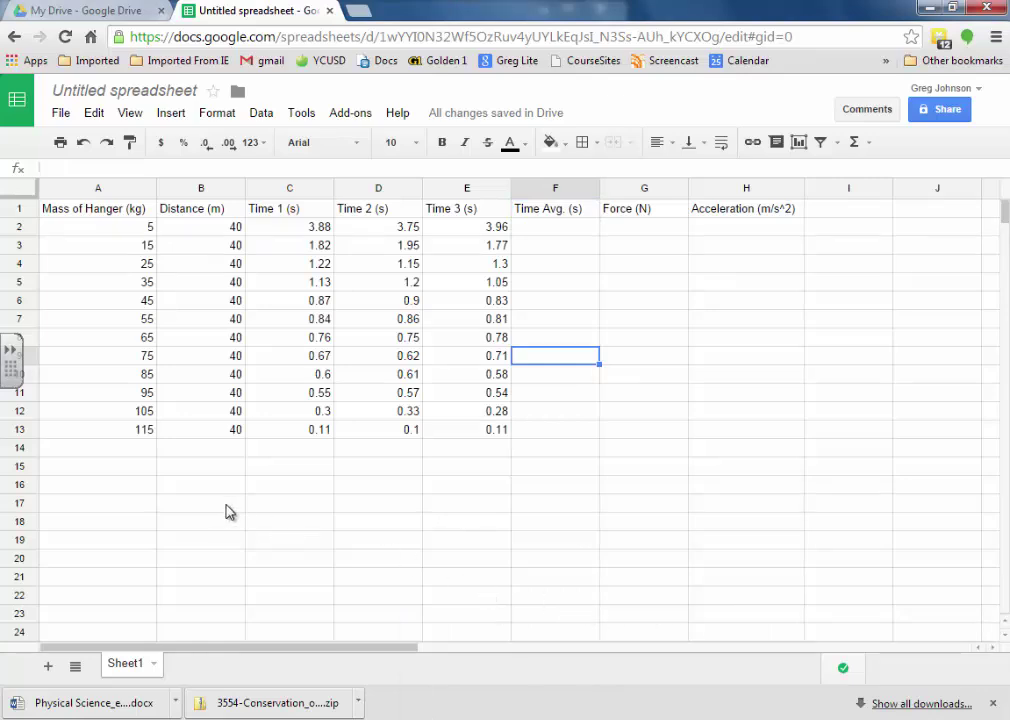
Step: Change the hanger mass header in A1 to "Mass of Hanger (g)"
left_click(140, 210)
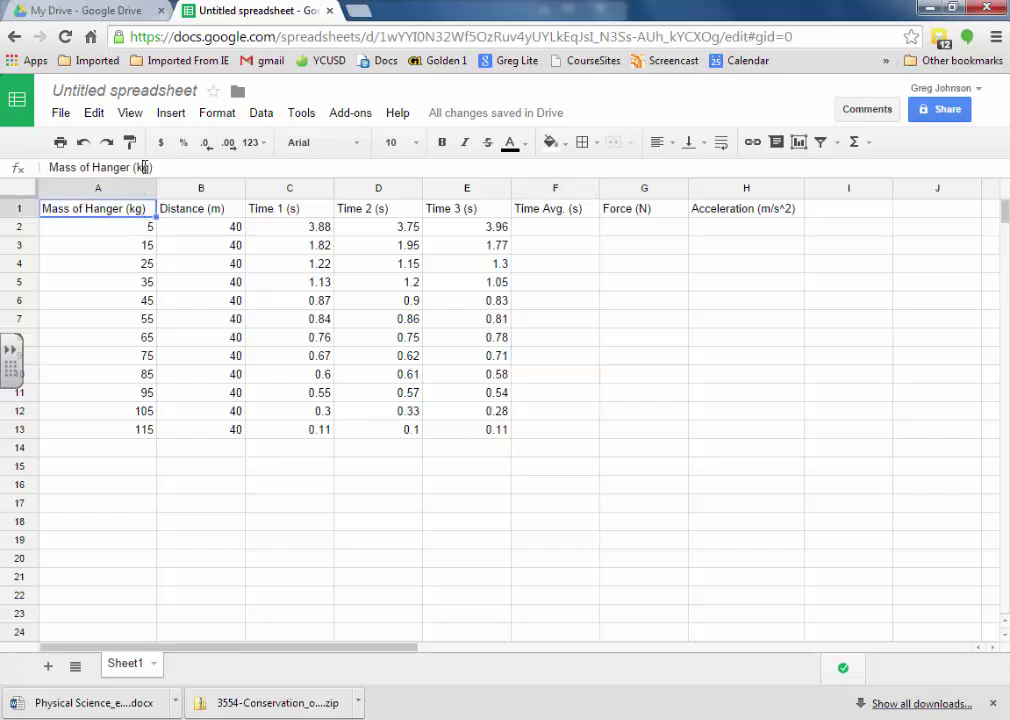
left_click(145, 167)
key("BackSpace")
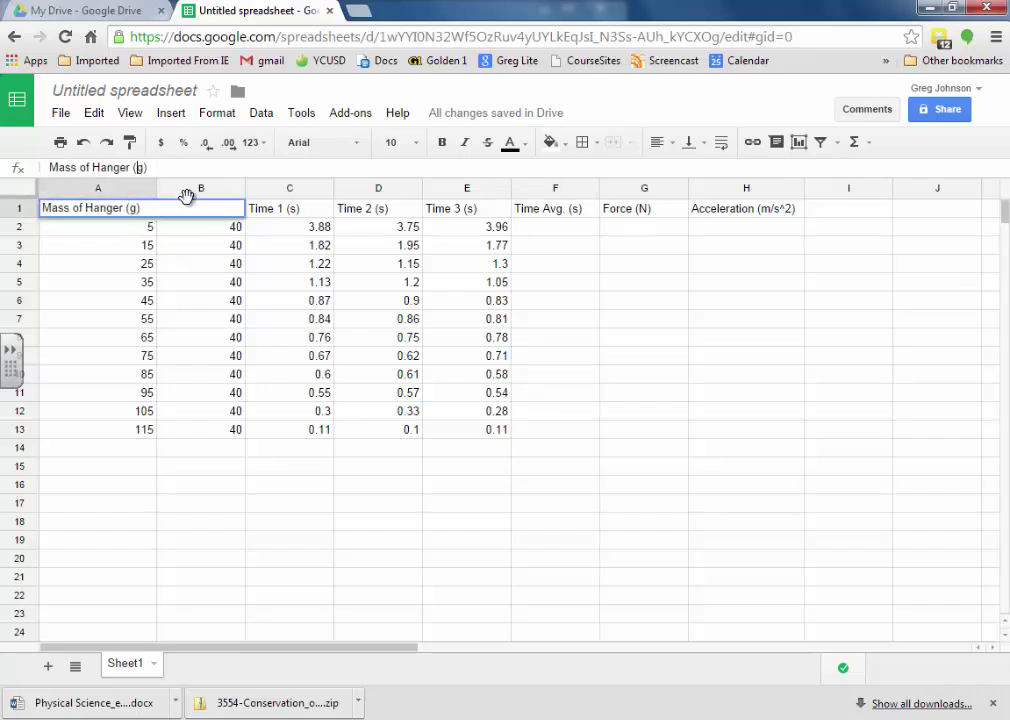
left_click(205, 285)
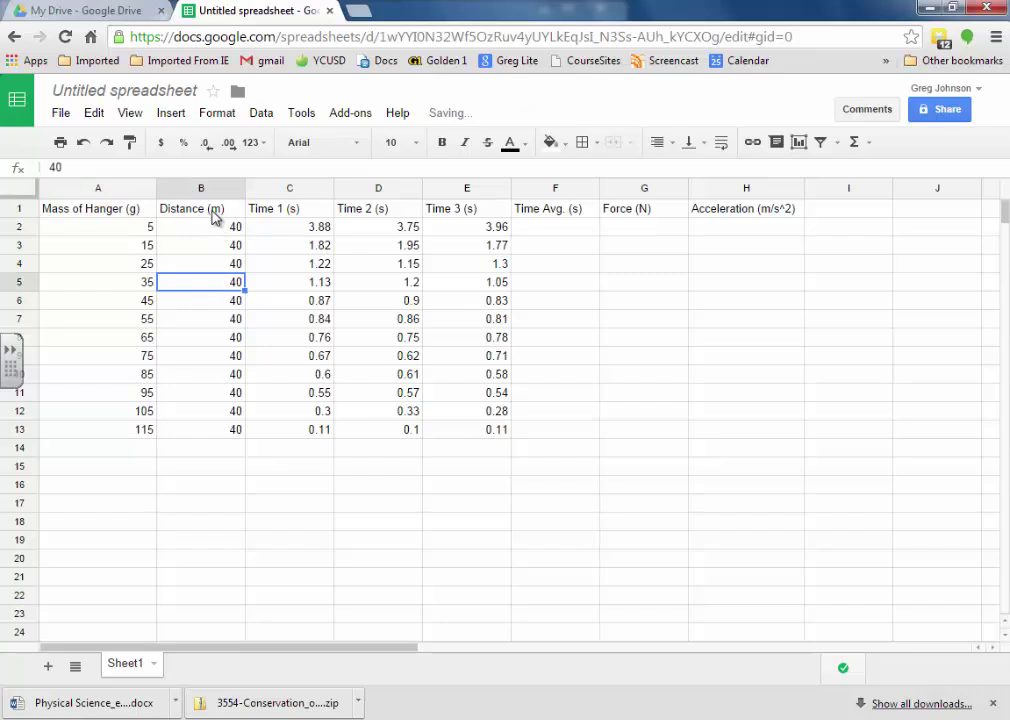
Step: Change the distance header in B1 to "Distance (cm)"
left_click(212, 212)
left_click(100, 168)
type("c")
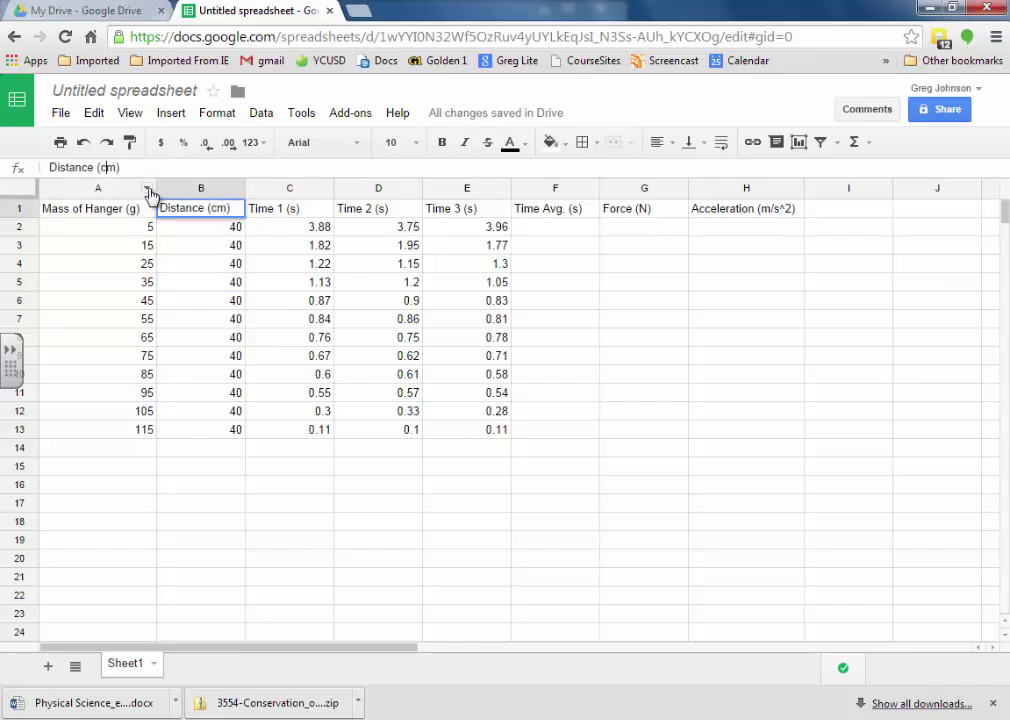
left_click(208, 244)
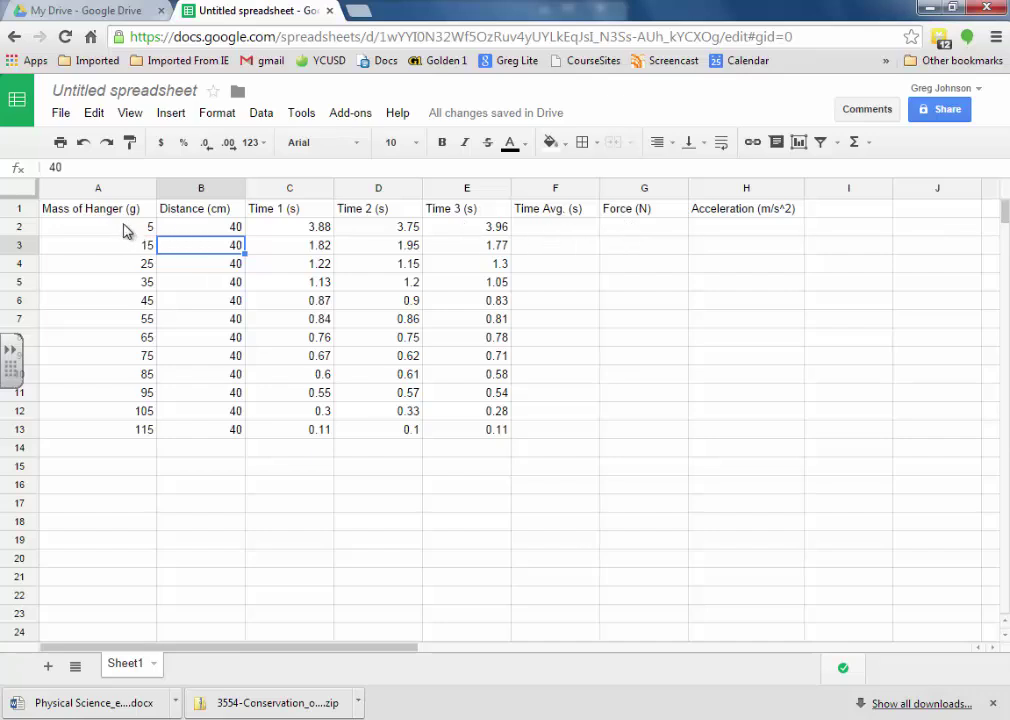
Step: Calculate the force in G2 with the formula =A2/1000*9.8 and fill it down to G13
left_click(623, 232)
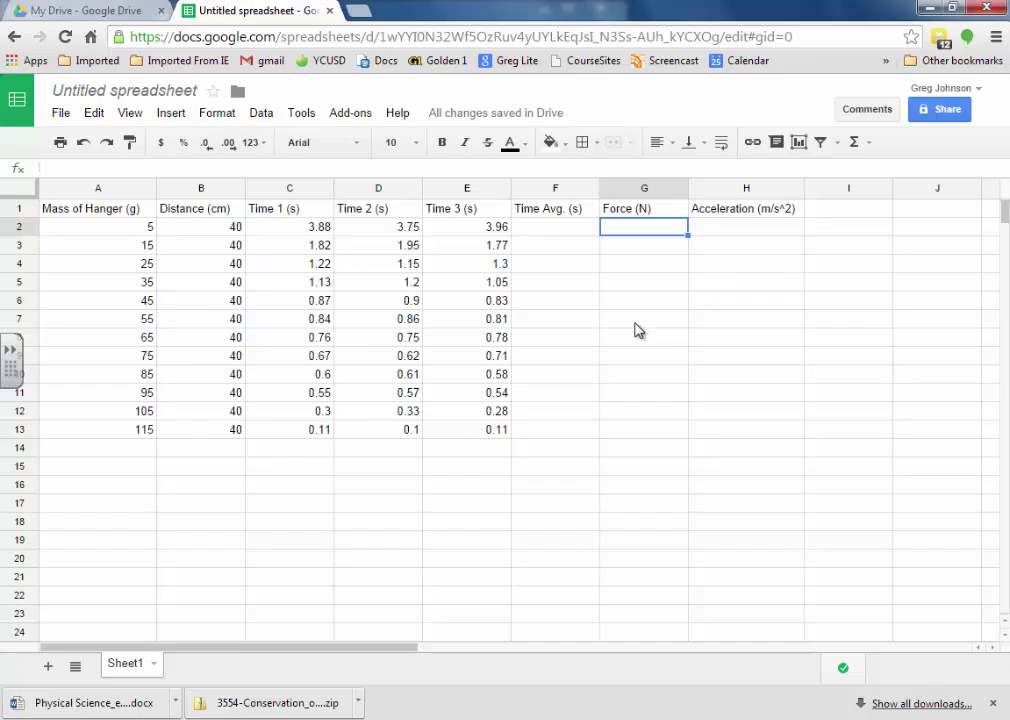
type("=")
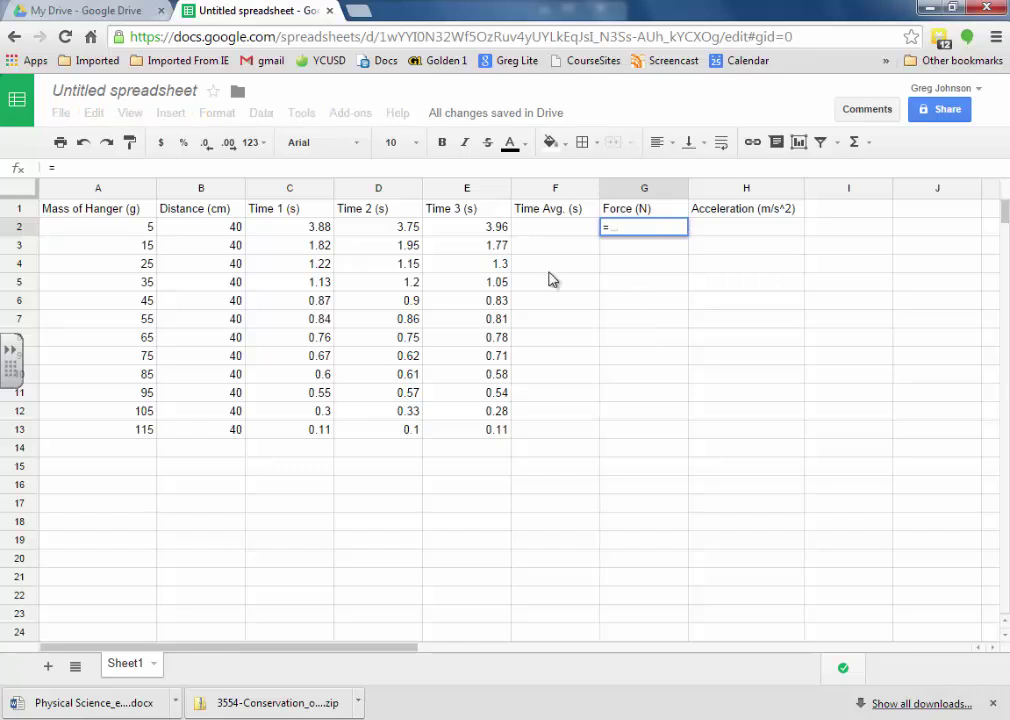
left_click(120, 232)
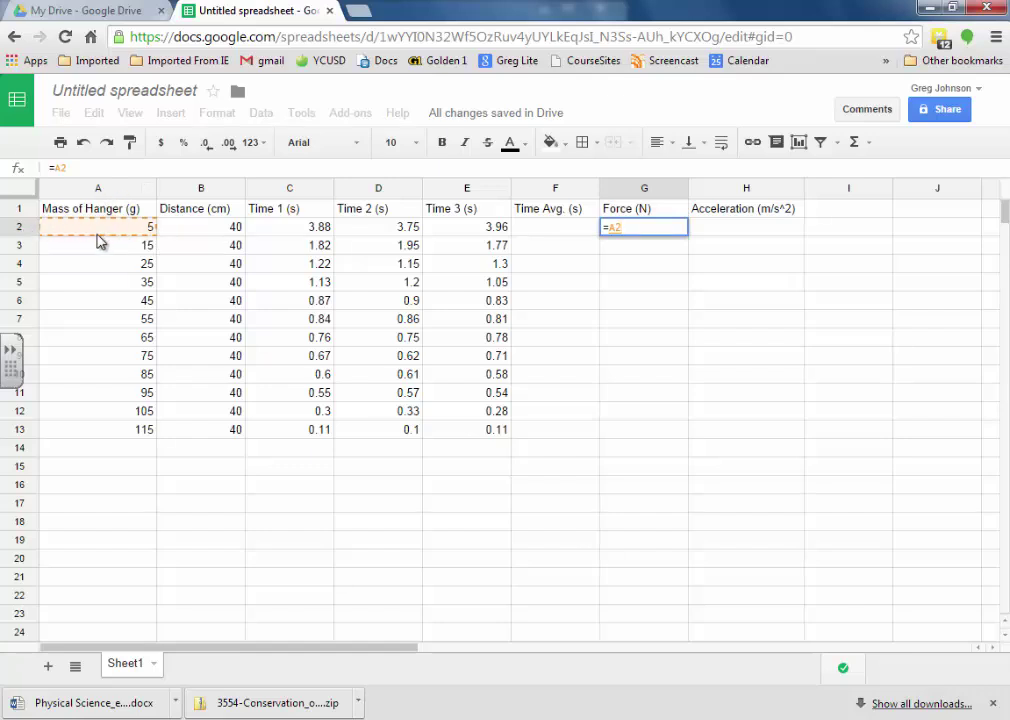
type("*9.8")
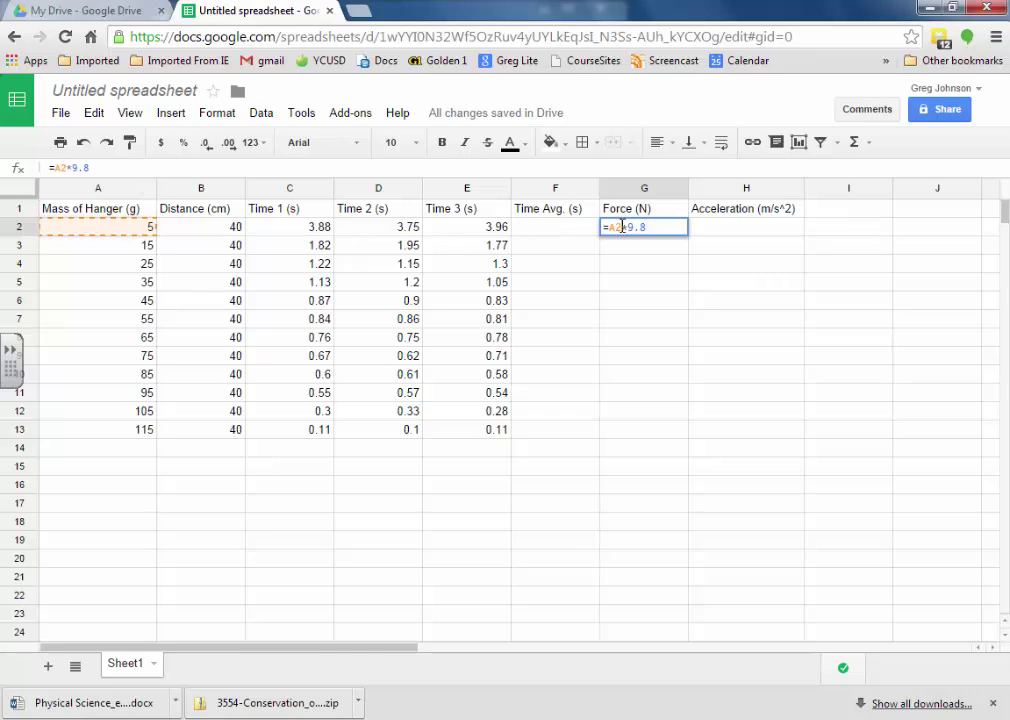
type("/1000")
key("Return")
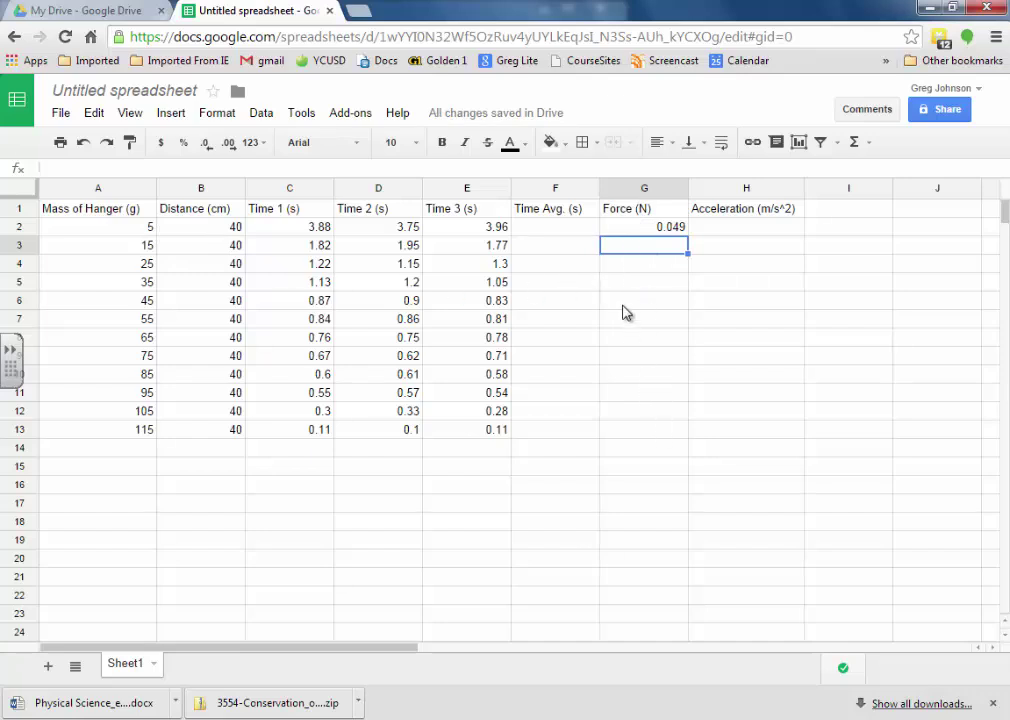
left_click(630, 228)
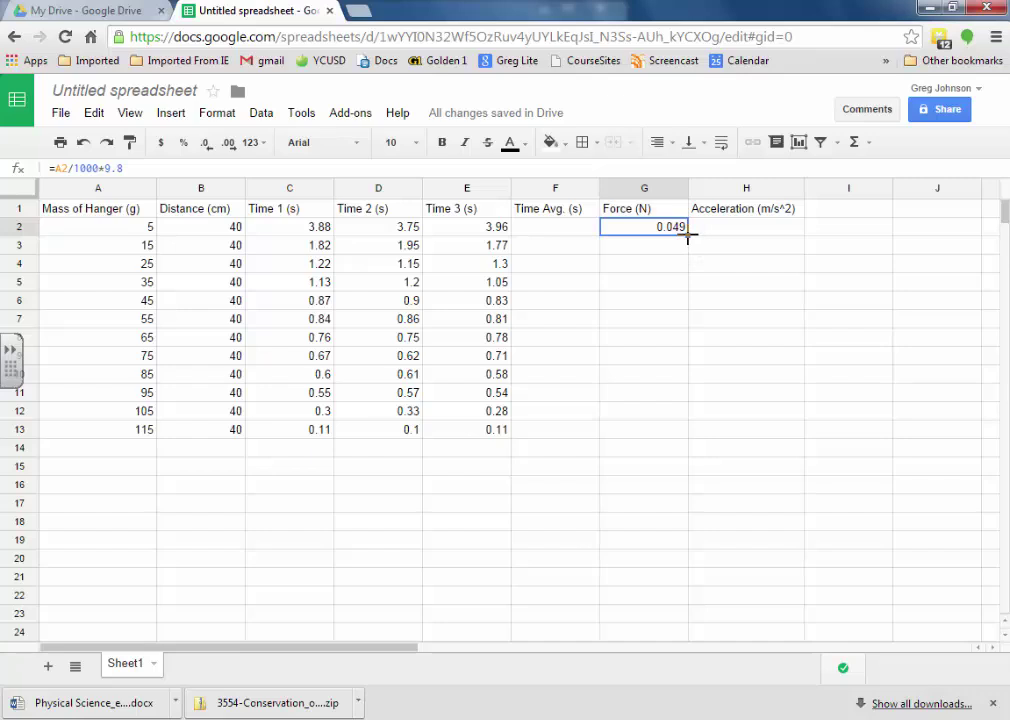
left_click_drag(688, 236, 683, 428)
Step: Examine the filled force formulas in G3 through G9 to check their cell references
left_click(645, 254)
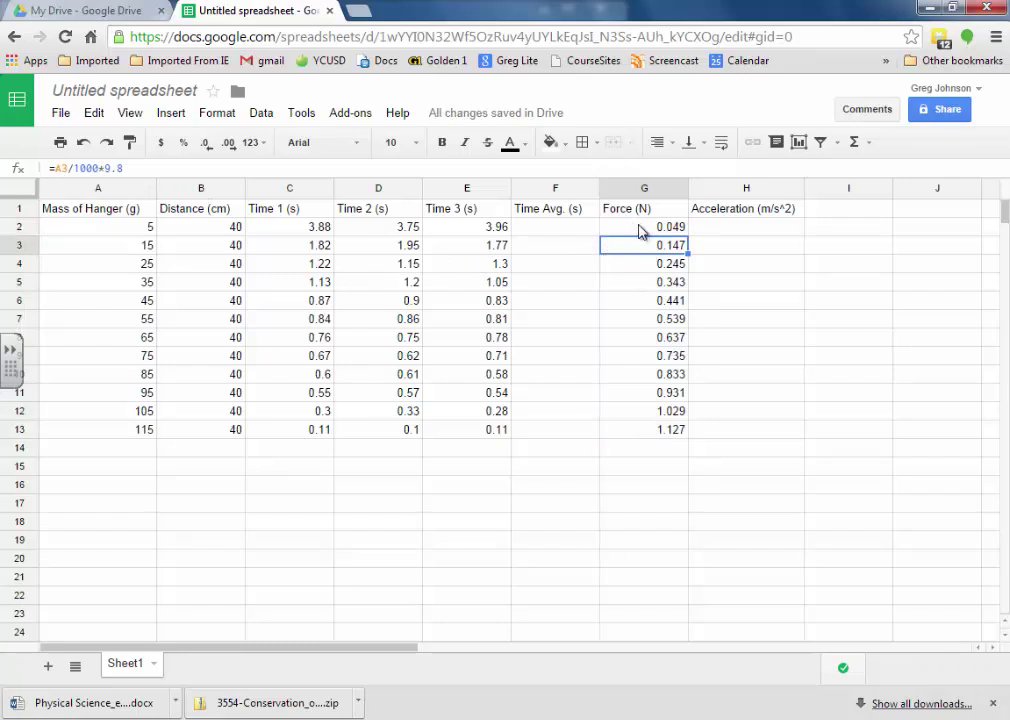
left_click(642, 265)
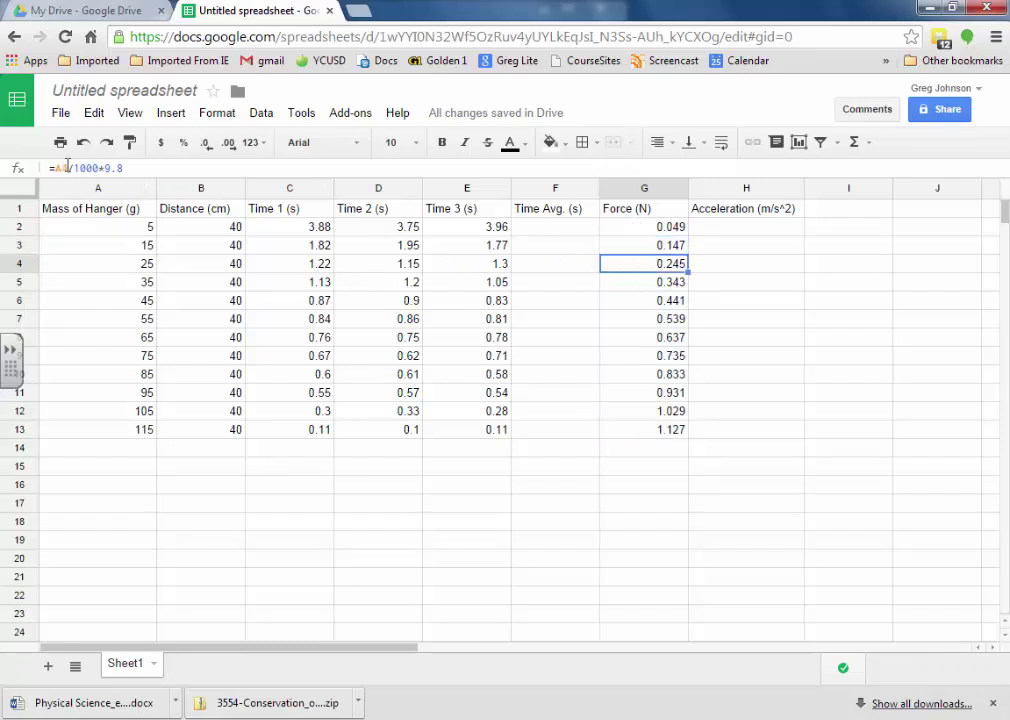
left_click(634, 284)
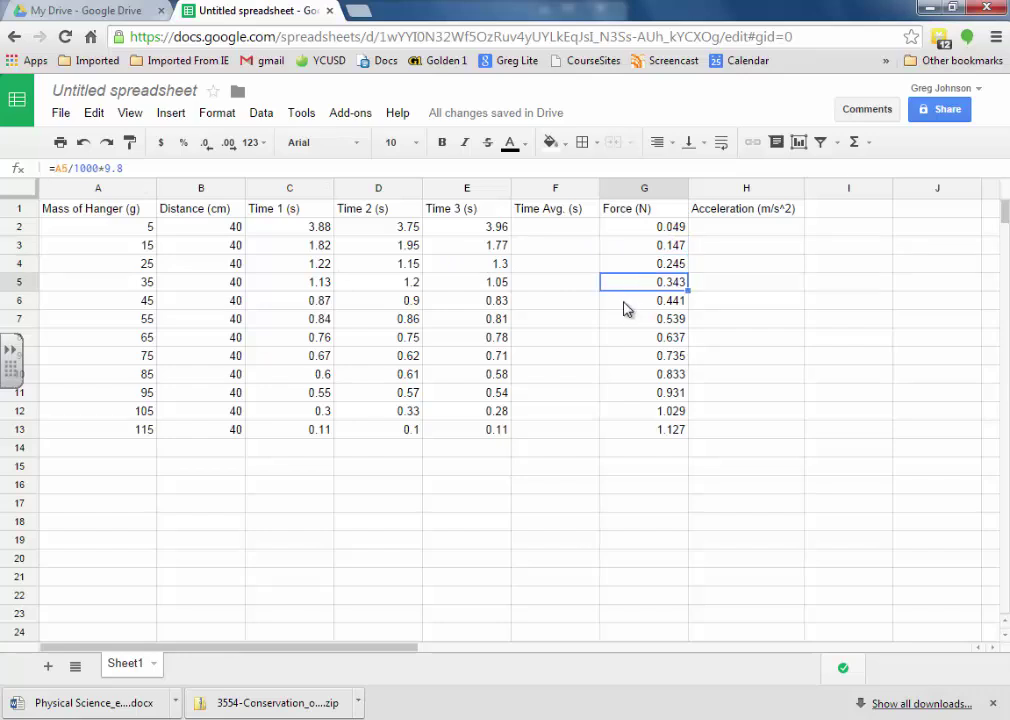
left_click(626, 302)
left_click(629, 320)
left_click(631, 338)
left_click(630, 357)
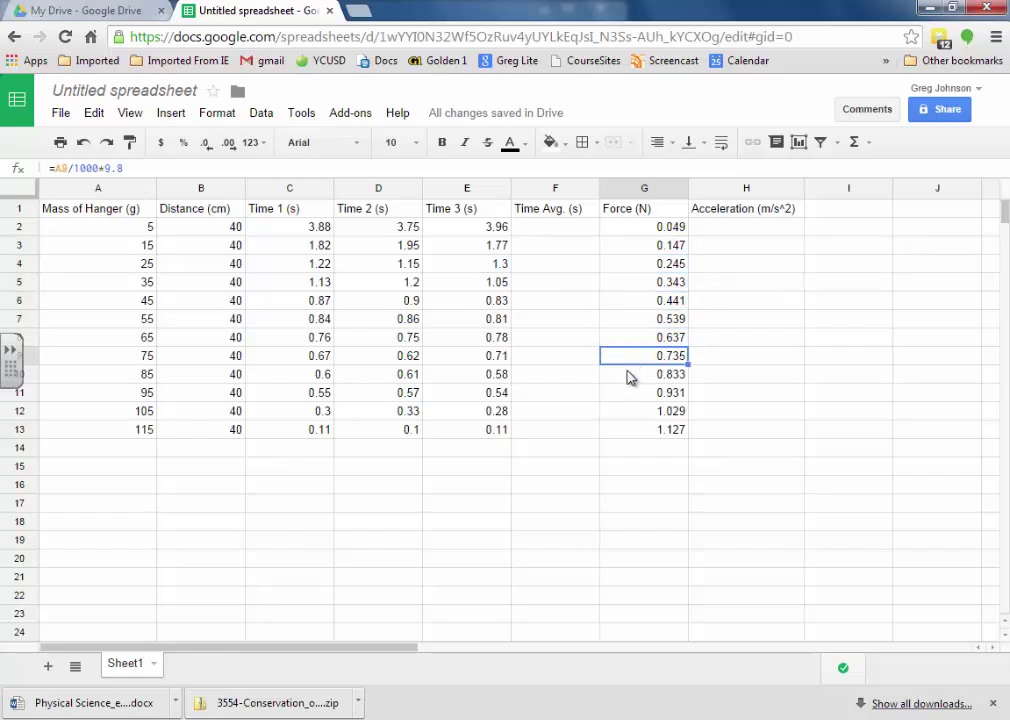
Step: Examine the filled force formulas in G10 through G13 to check their cell references
left_click(630, 376)
left_click(635, 394)
left_click(637, 412)
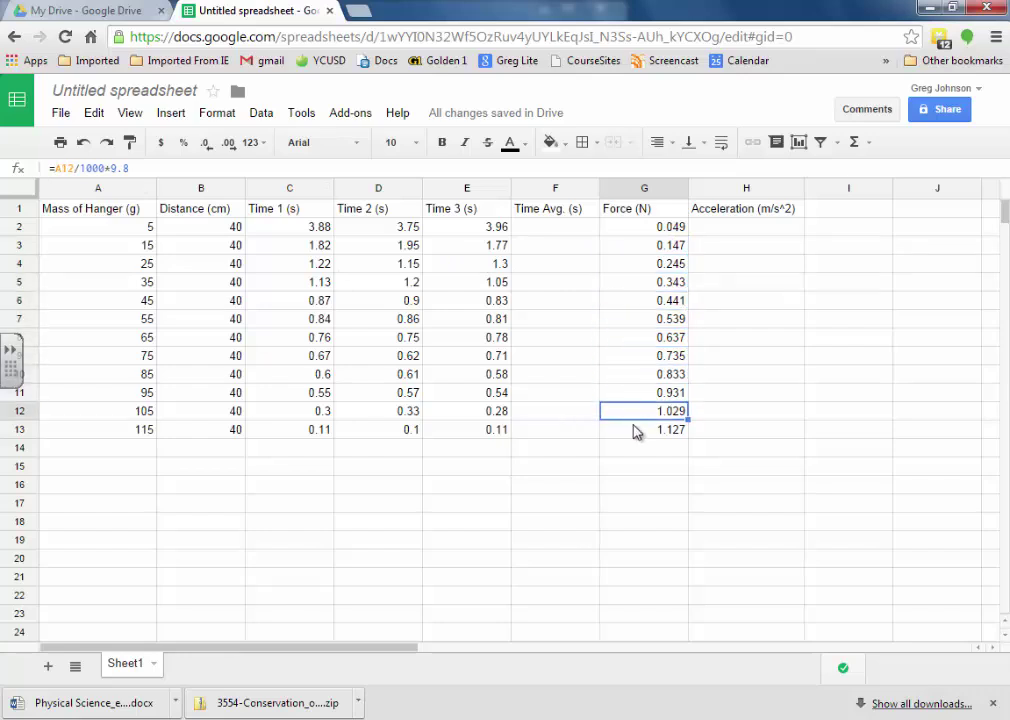
left_click(637, 429)
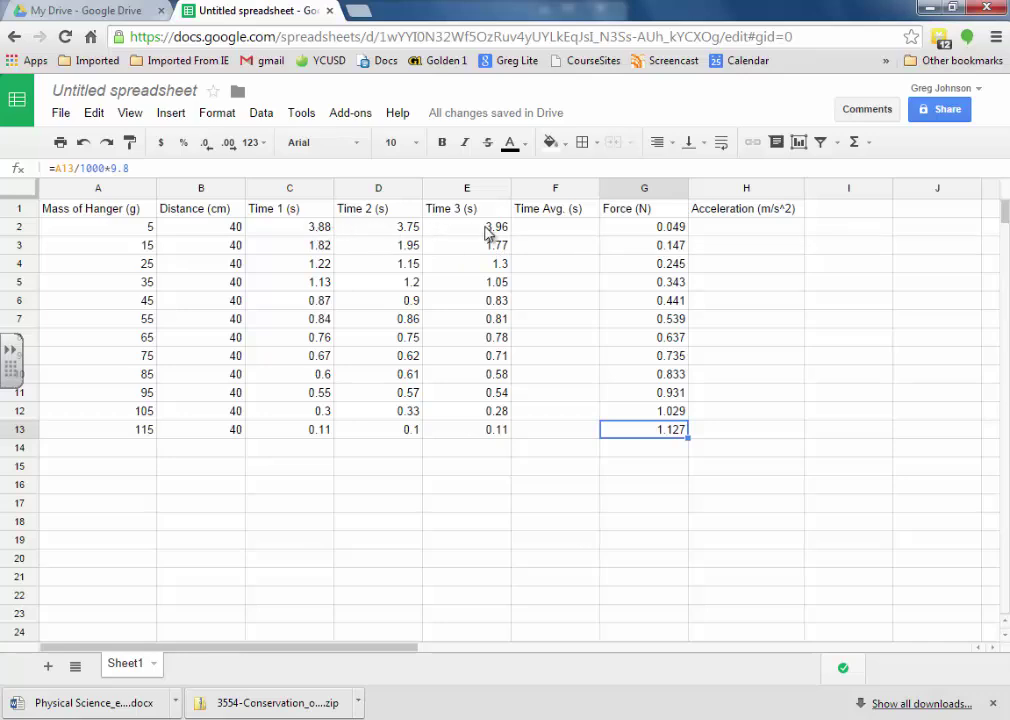
Step: Calculate the average time in F2 with the formula =AVERAGE(C2:E2) and fill it down to F13
left_click(551, 234)
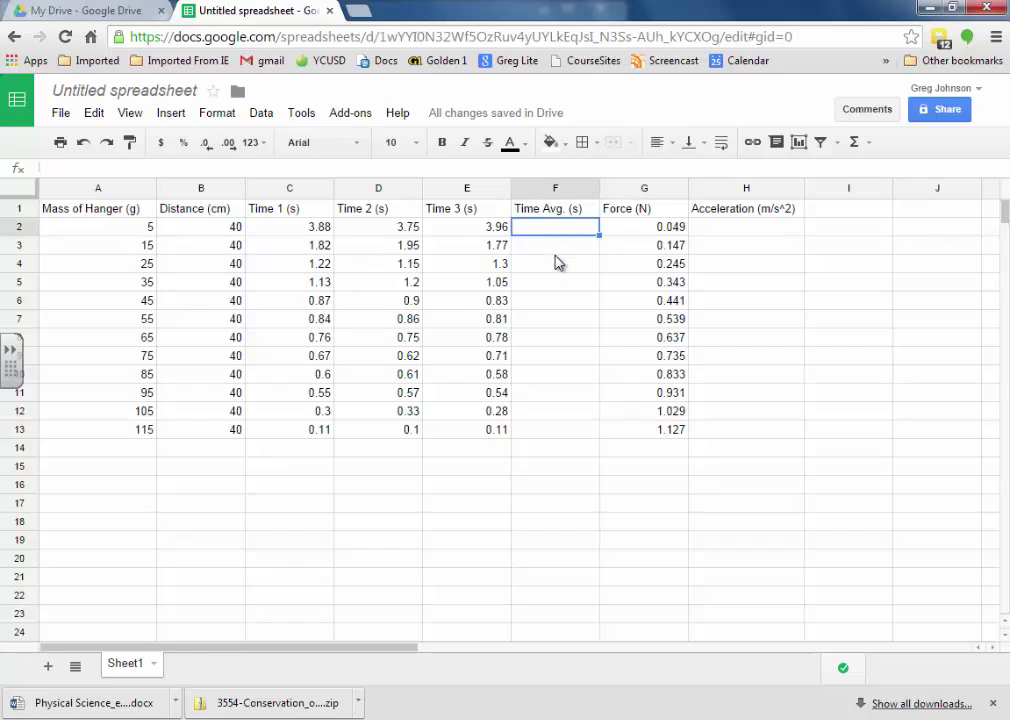
left_click(868, 147)
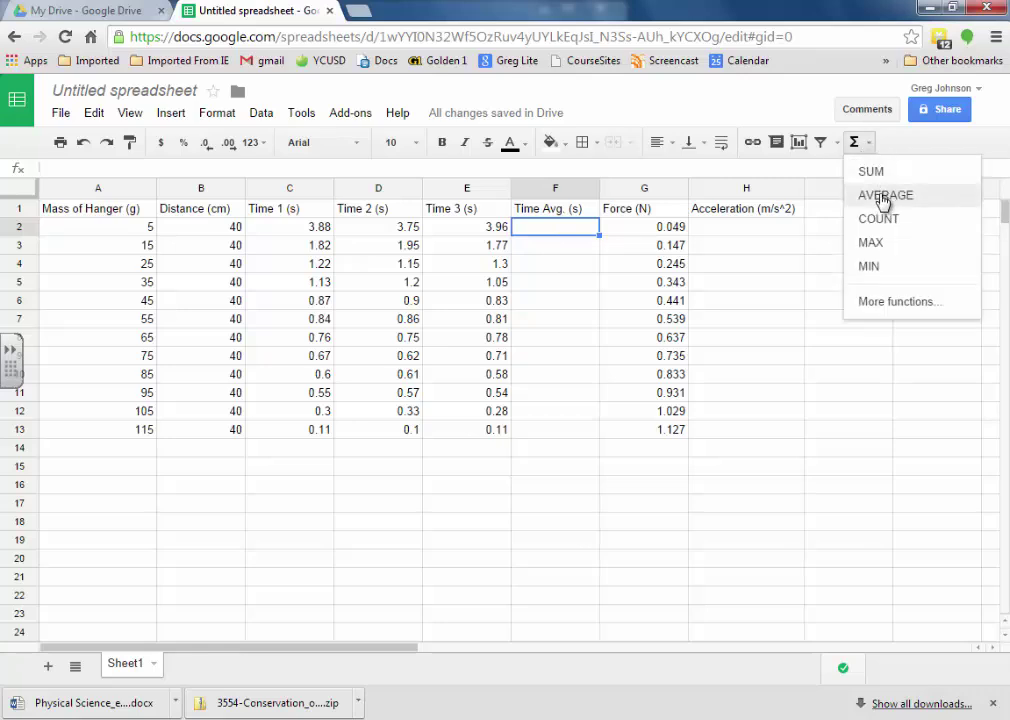
left_click(884, 198)
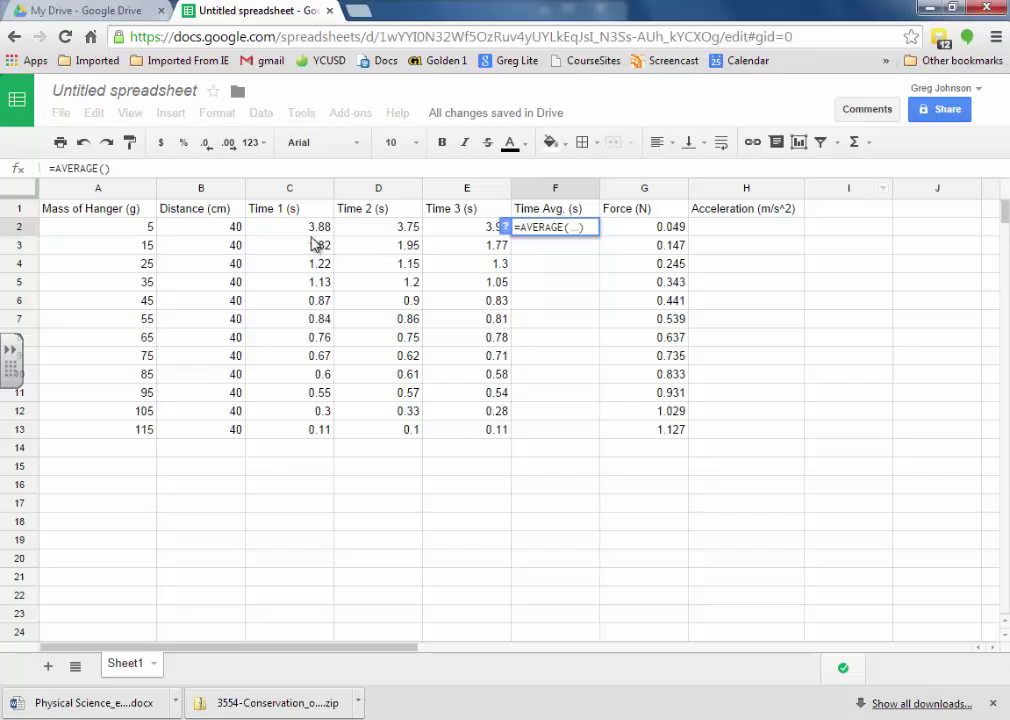
left_click_drag(303, 232, 447, 232)
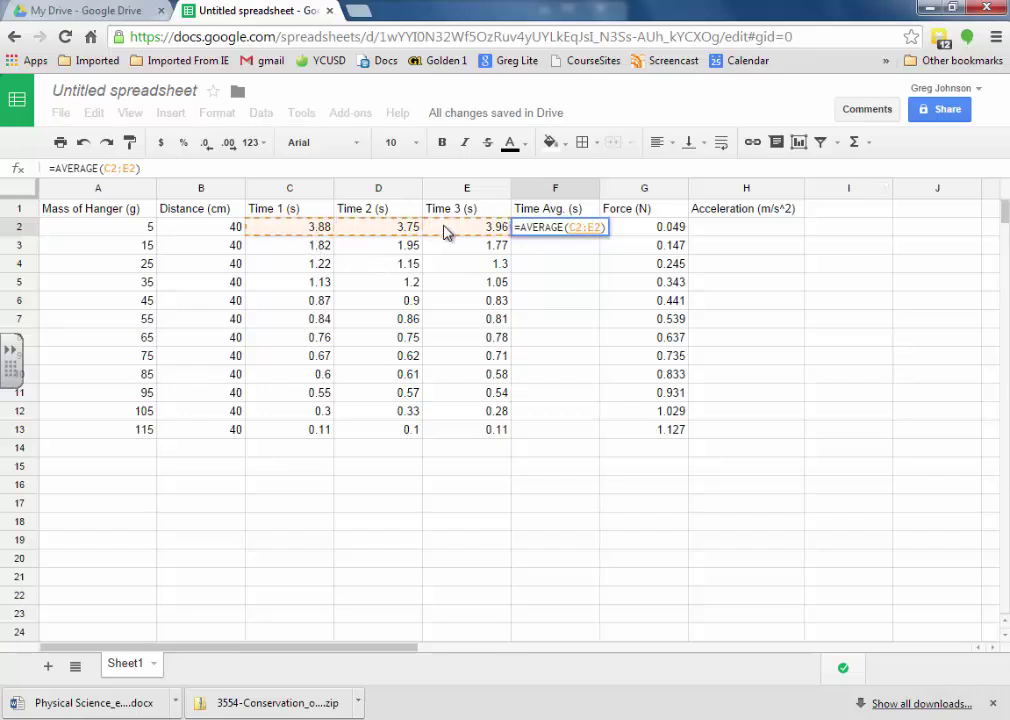
key("Return")
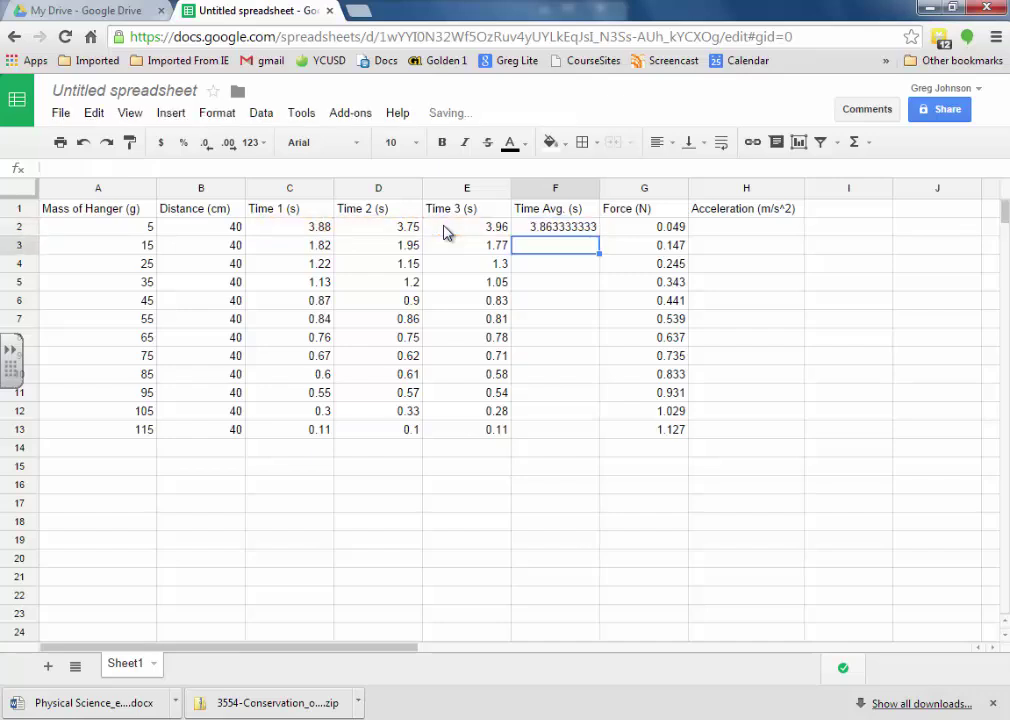
left_click(561, 227)
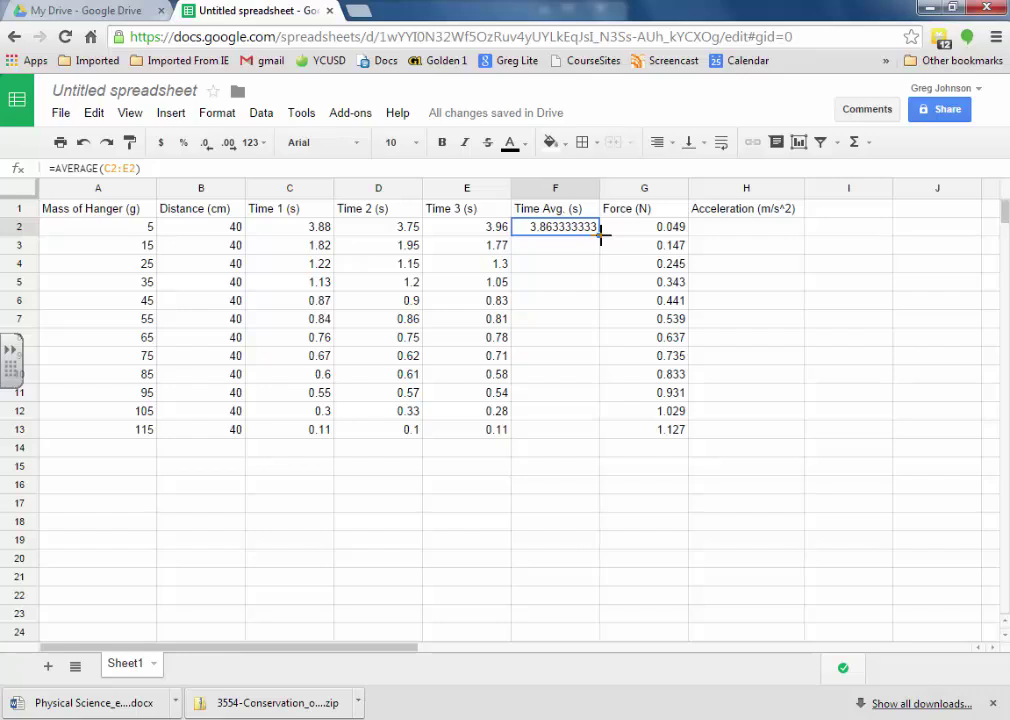
left_click_drag(601, 237, 597, 433)
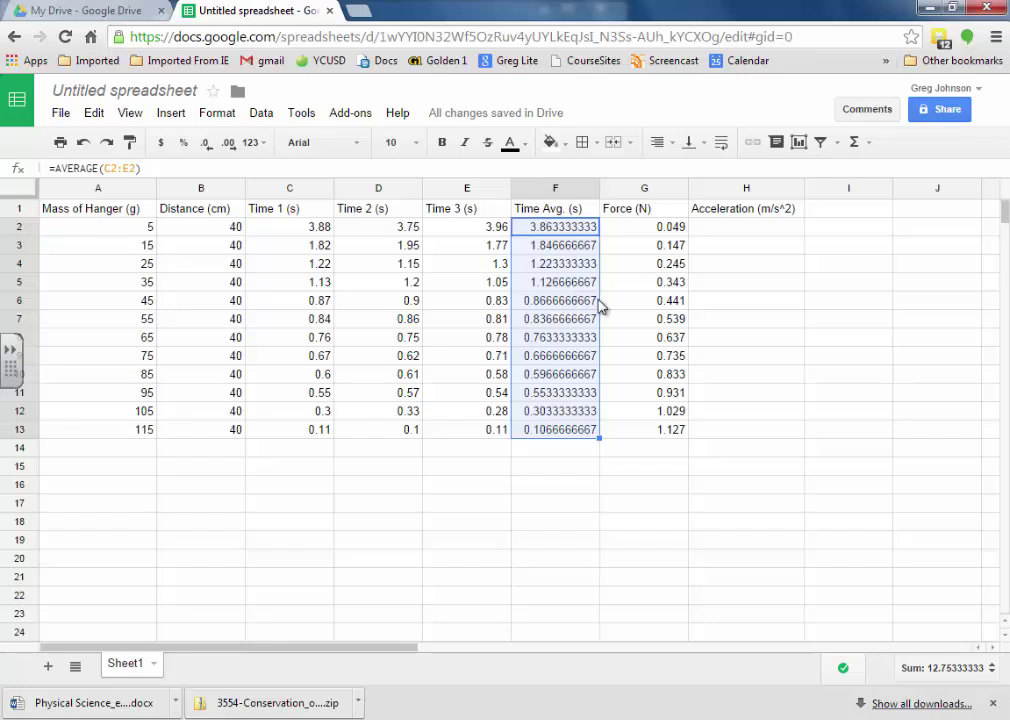
Step: Calculate the acceleration in H2 with the formula =(B2/100)/(F2^2) and fill it down to H13
left_click(717, 233)
type("=")
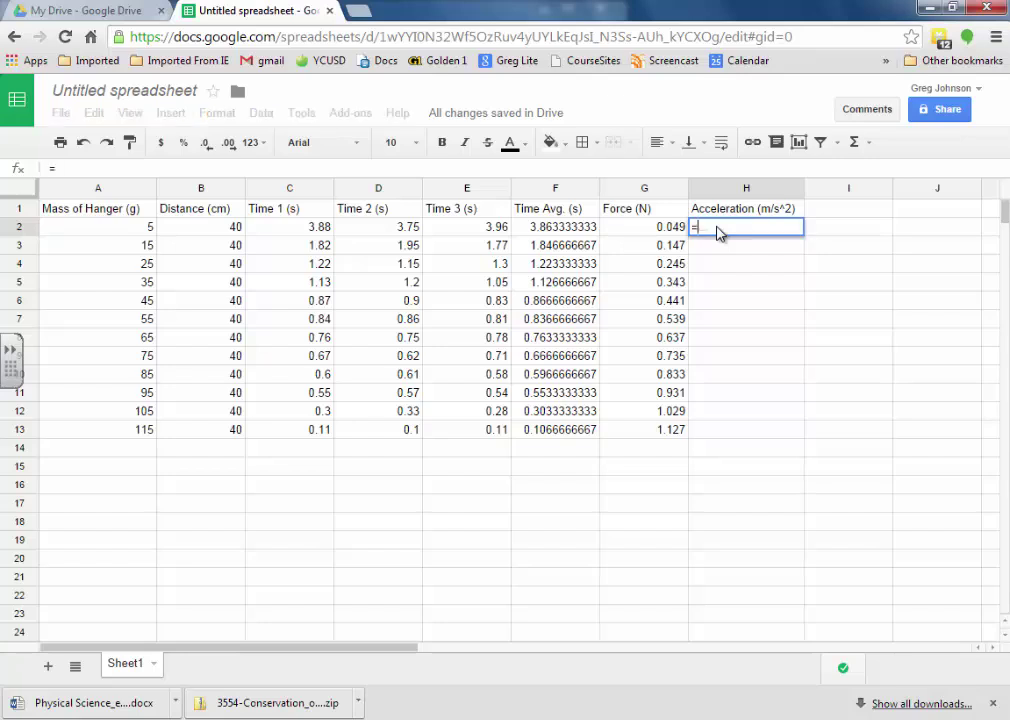
left_click(203, 233)
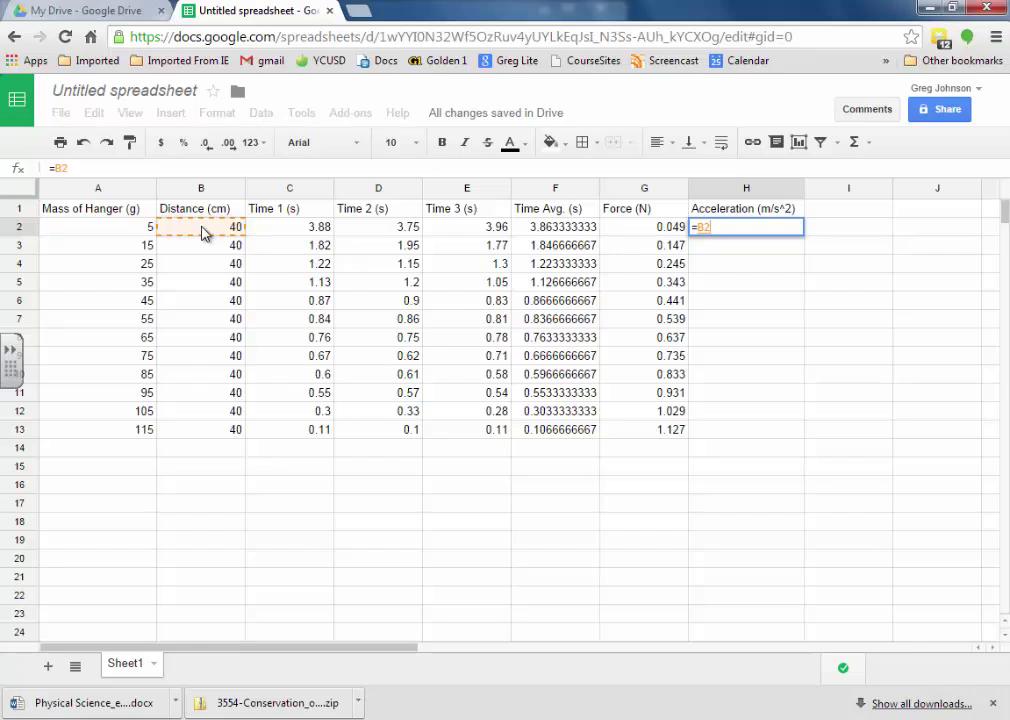
type("/100")
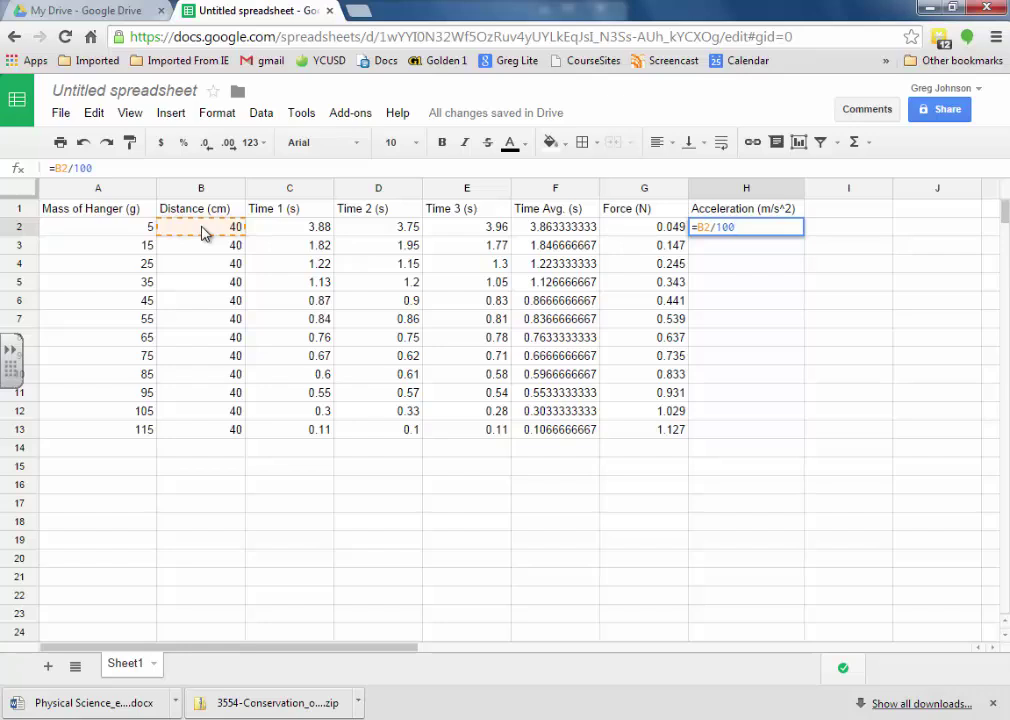
type(")")
key("Left")
key("Left")
key("Left")
key("Left")
key("Left")
key("Left")
key("Left")
type("(")
type("/")
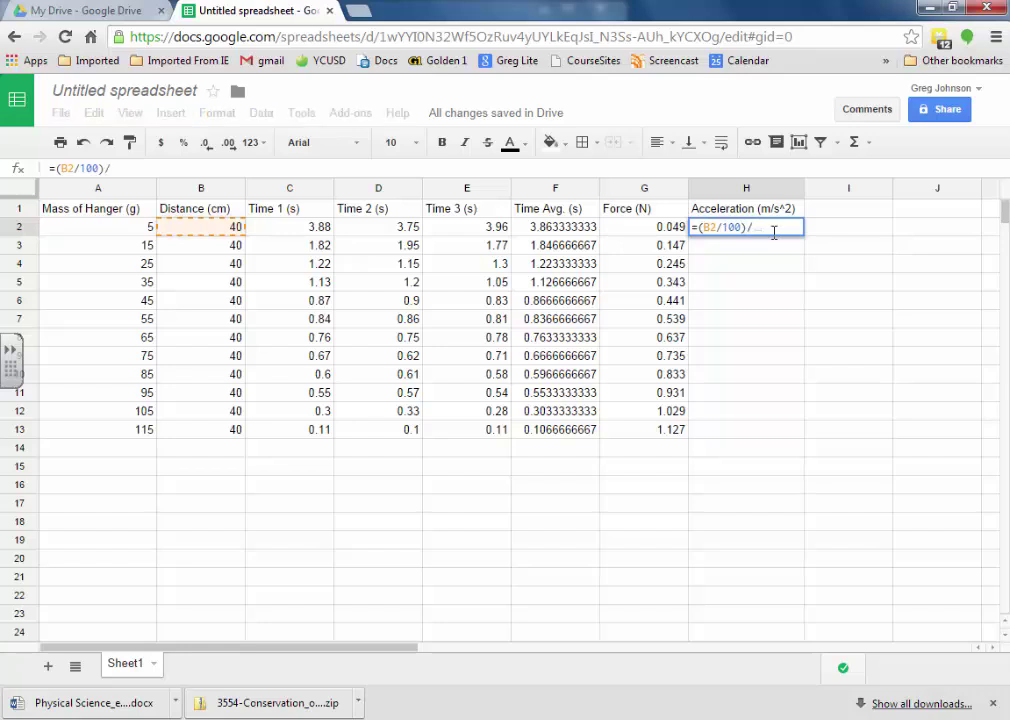
type("(")
left_click(555, 229)
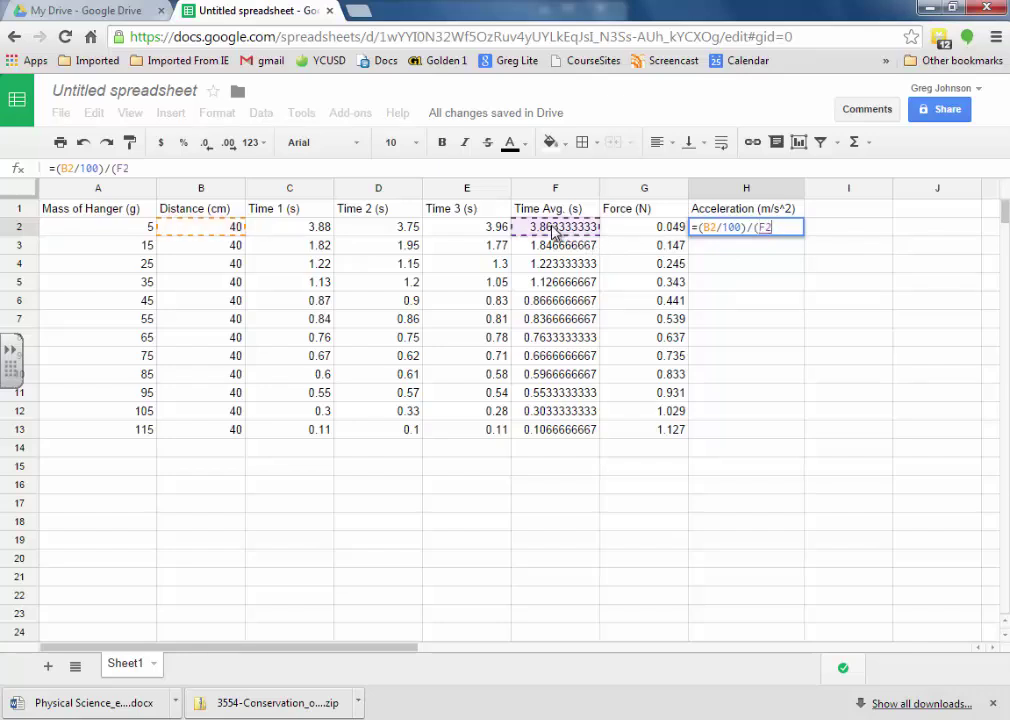
type("^2")
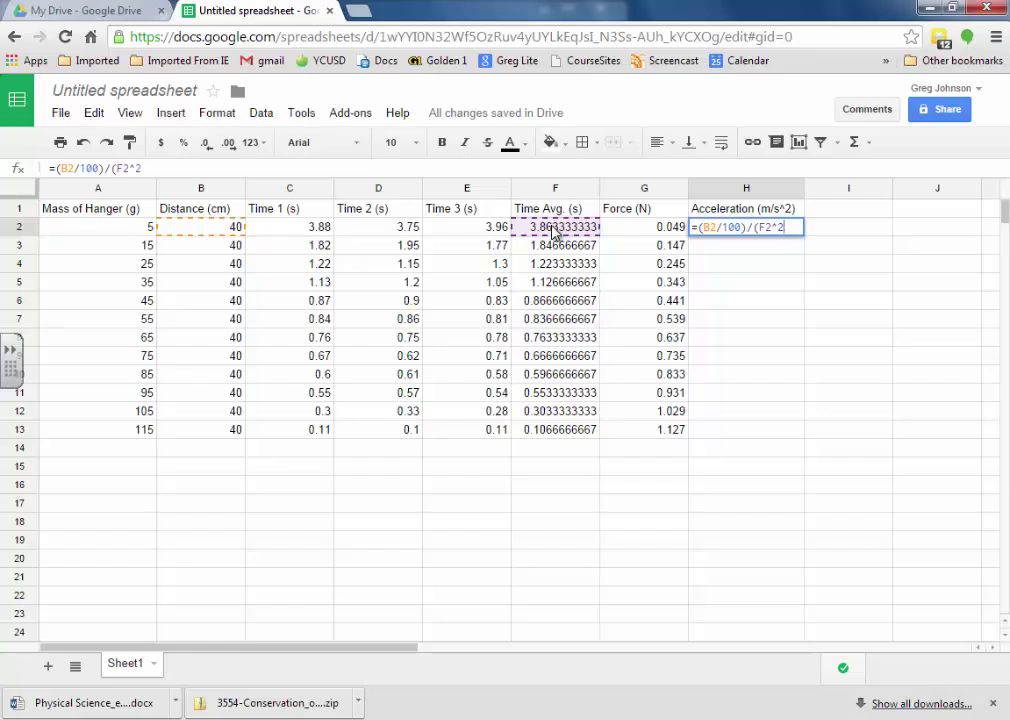
type(")")
key("Return")
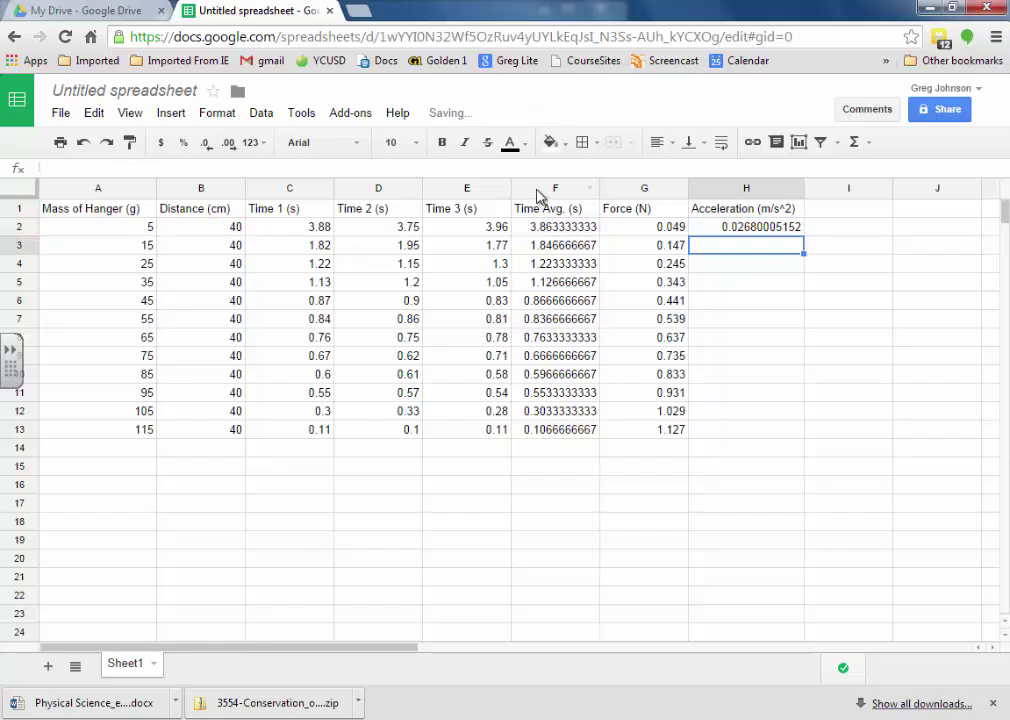
left_click(778, 230)
left_click_drag(802, 234, 800, 433)
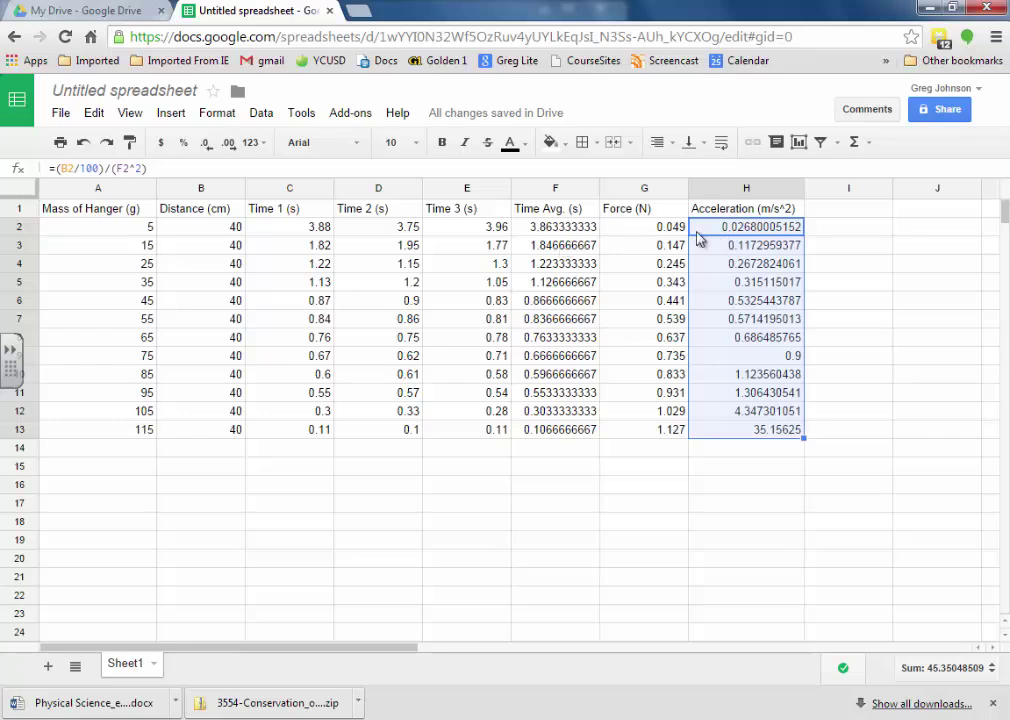
Step: Reduce the average times in F2:F13 to two decimal places
left_click(549, 232)
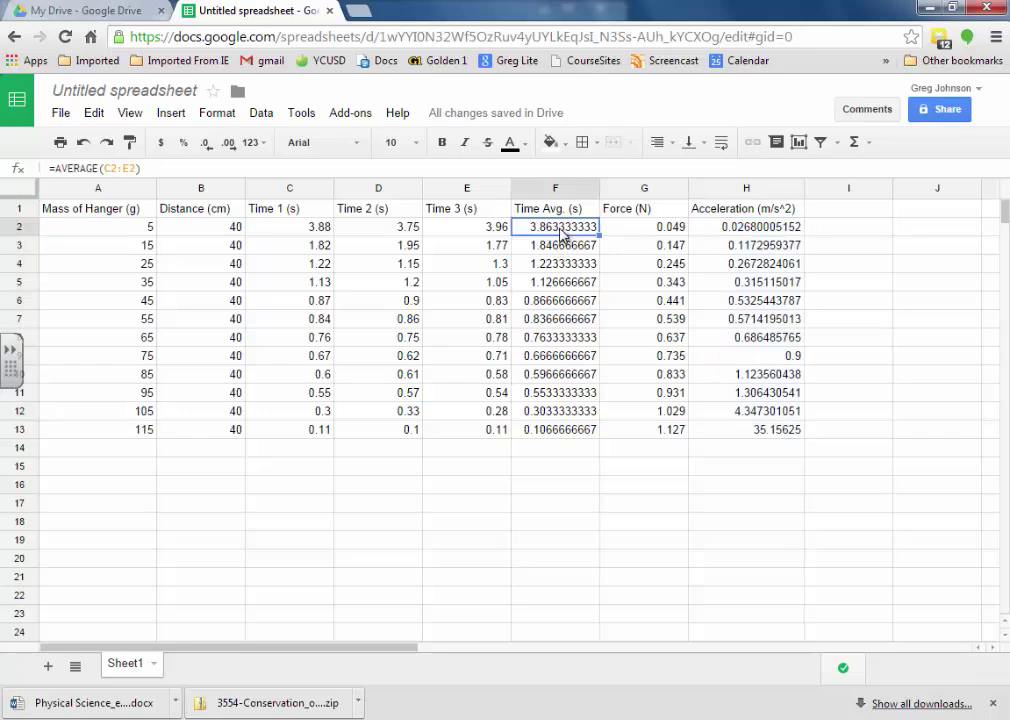
left_click_drag(563, 232, 575, 431)
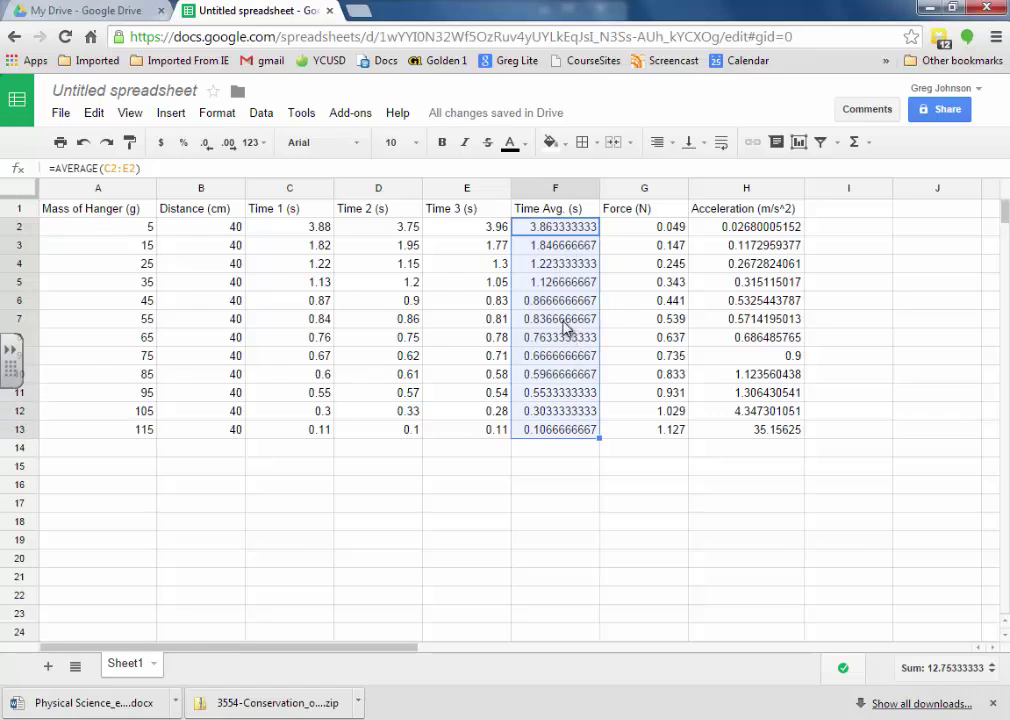
left_click(209, 147)
left_click(209, 147)
left_click(209, 147)
left_click(209, 147)
left_click(209, 147)
left_click(209, 147)
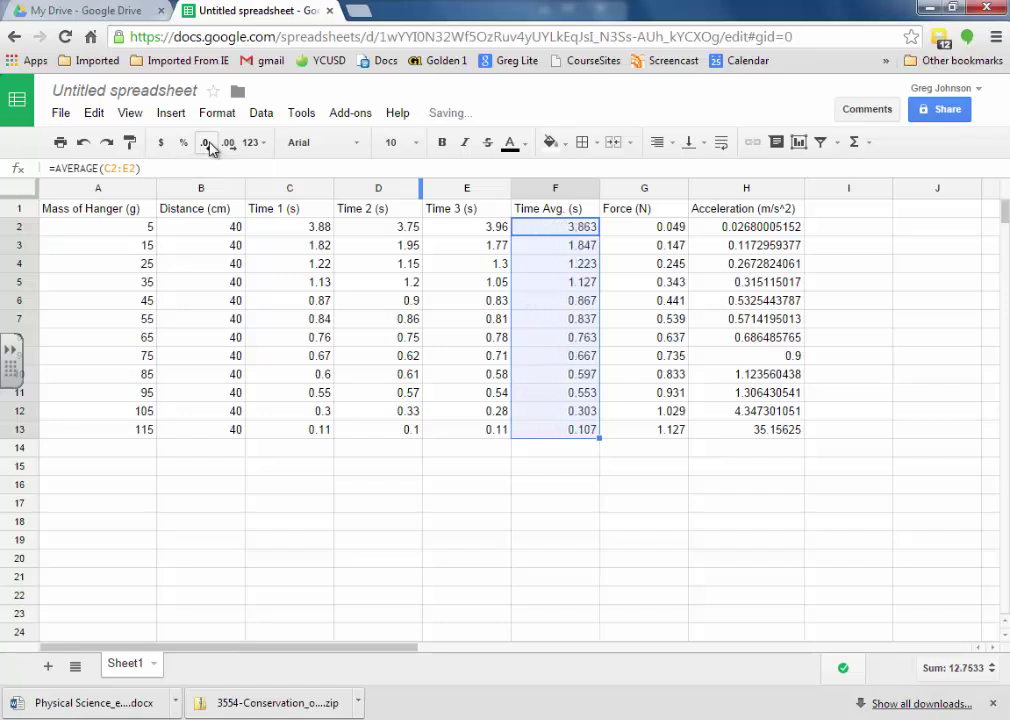
left_click(209, 147)
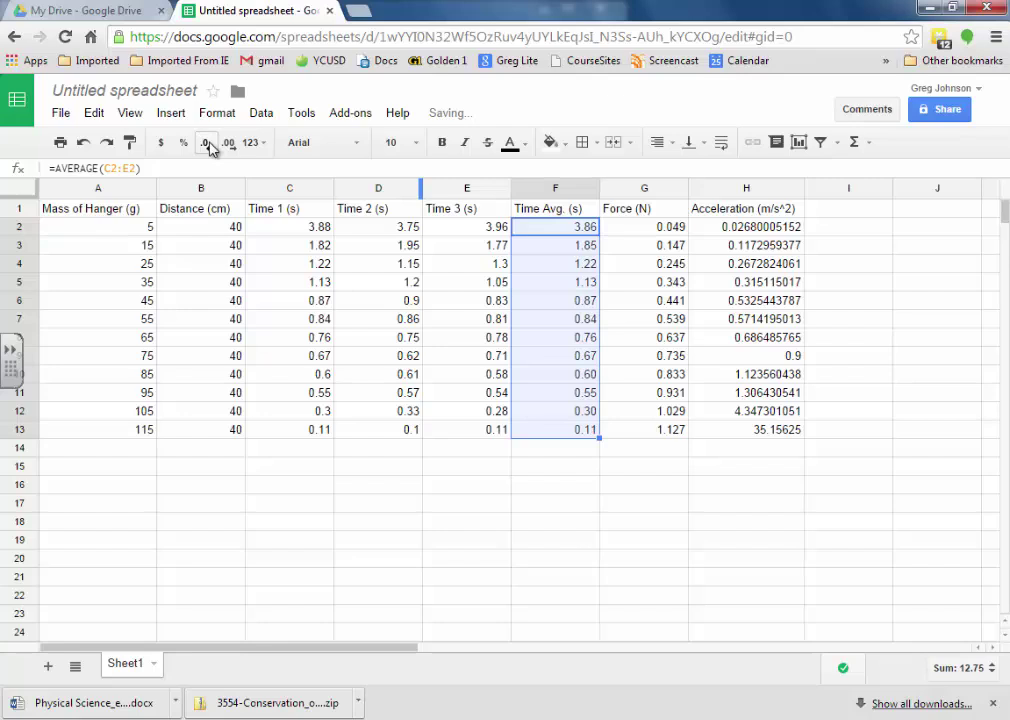
Step: Reduce the acceleration values in H2:H13 to three decimal places
left_click_drag(705, 227, 722, 429)
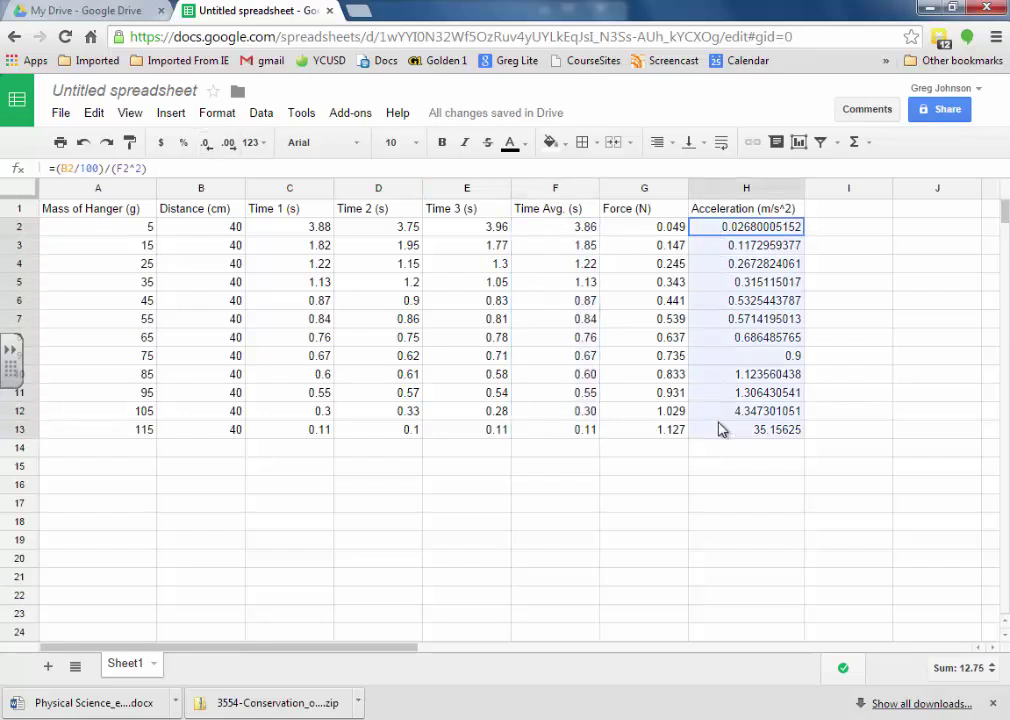
left_click(207, 146)
left_click(207, 146)
left_click(207, 146)
left_click(208, 147)
left_click(207, 146)
left_click(207, 146)
left_click(207, 146)
left_click(207, 146)
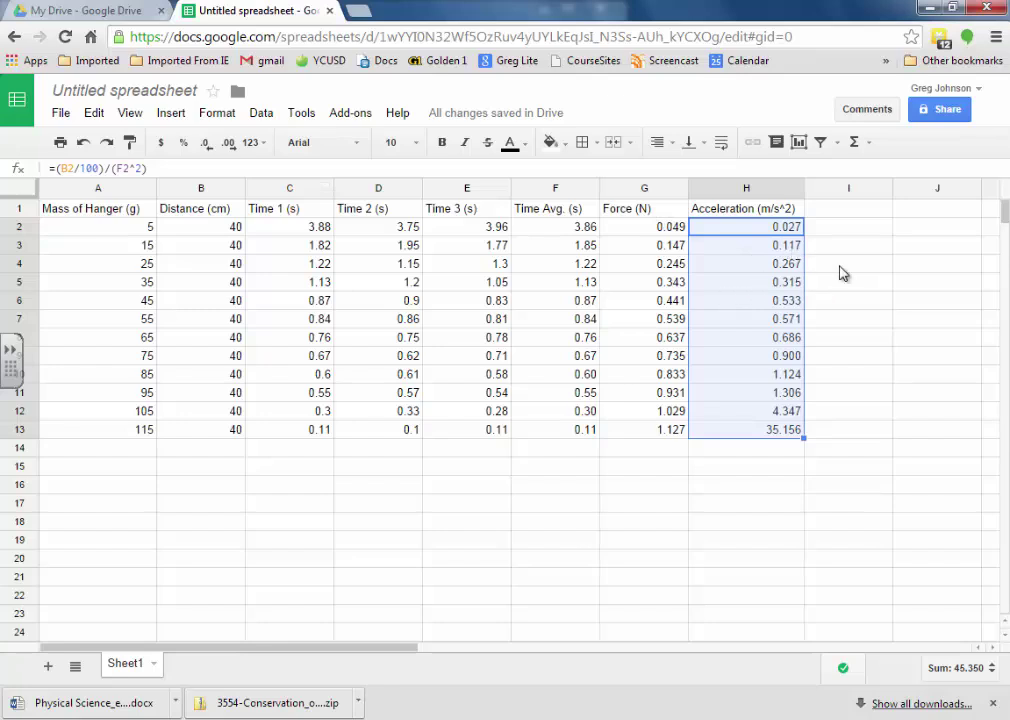
left_click(845, 266)
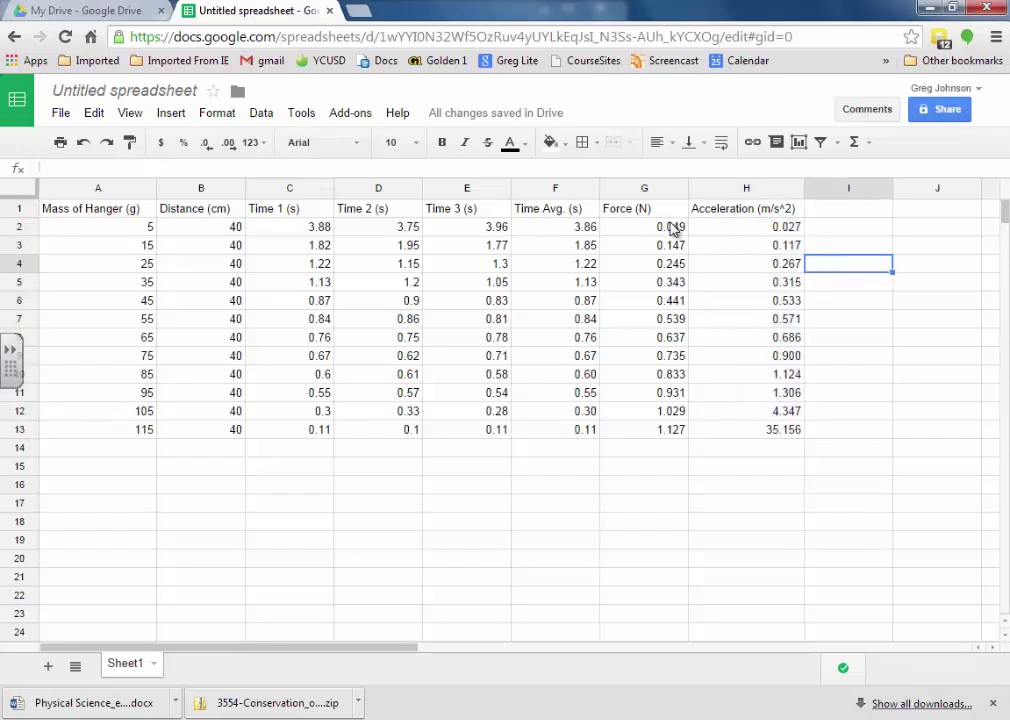
Step: Insert a scatter chart of force against acceleration from the range G1:H13, including the headers
mouse_move(662, 212)
left_mouse_down()
mouse_move(730, 232)
mouse_move(742, 429)
left_mouse_up()
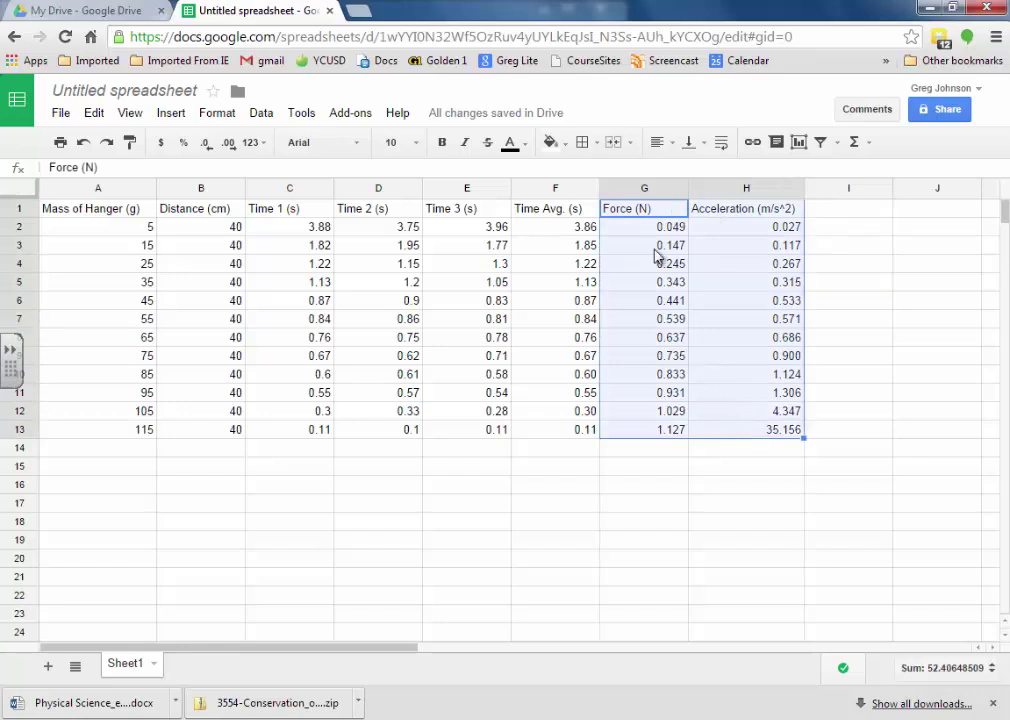
left_click(798, 144)
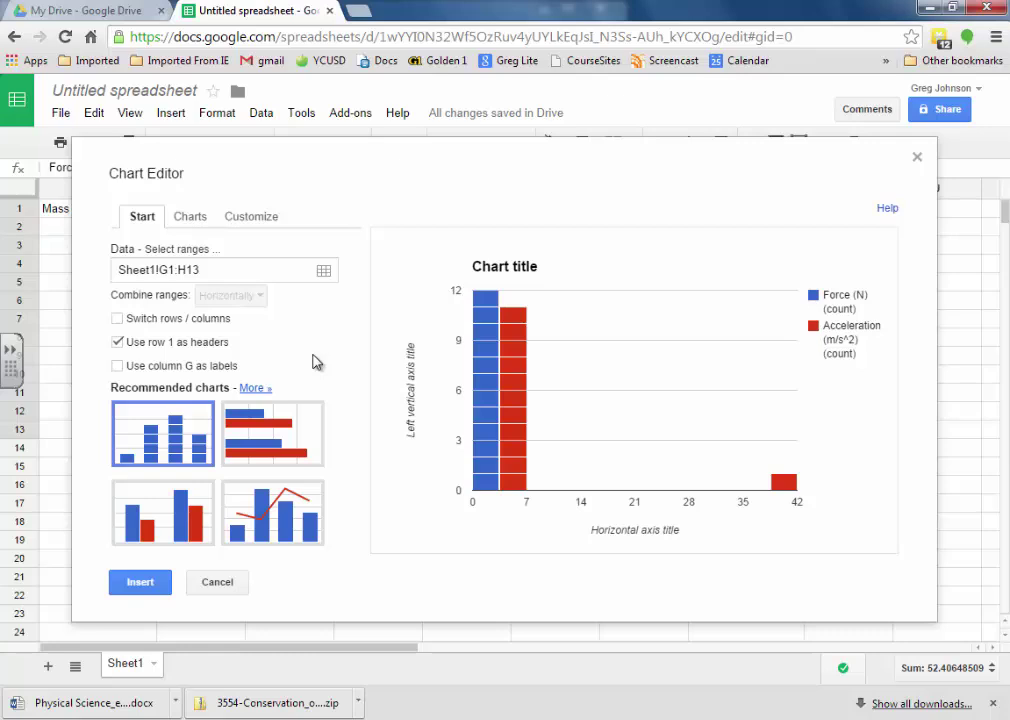
left_click(197, 219)
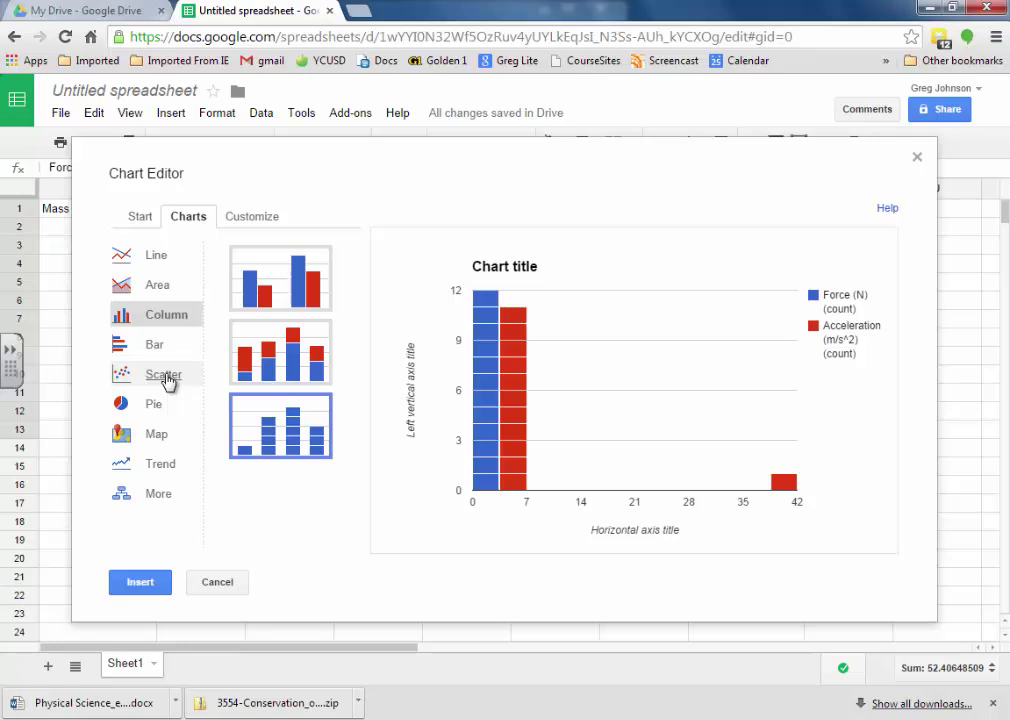
left_click(166, 380)
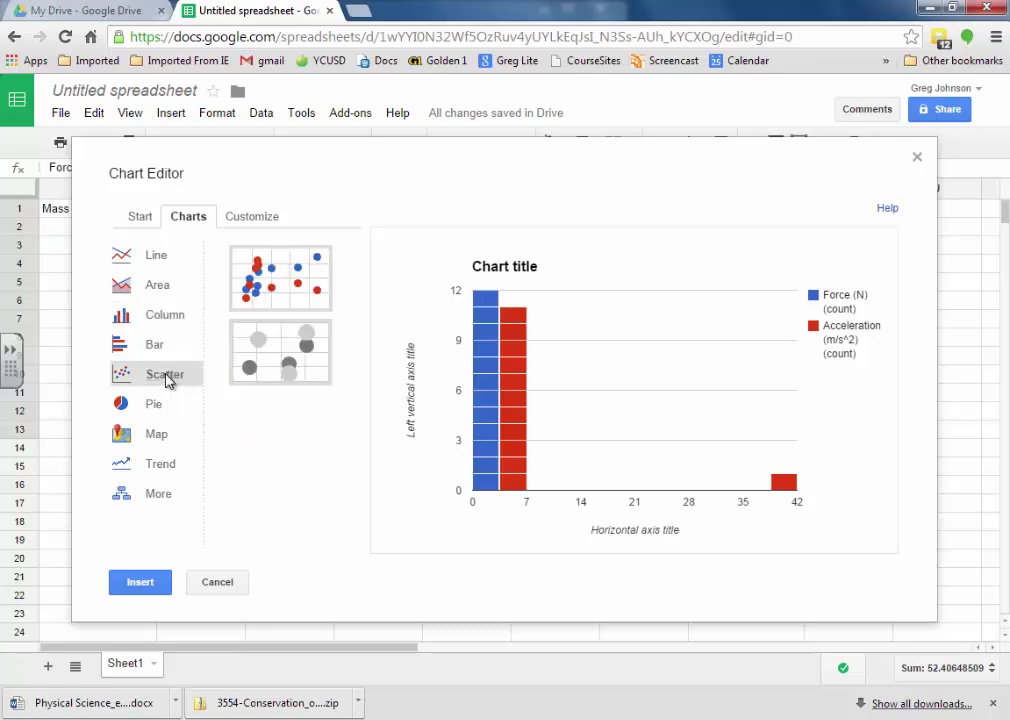
left_click(275, 271)
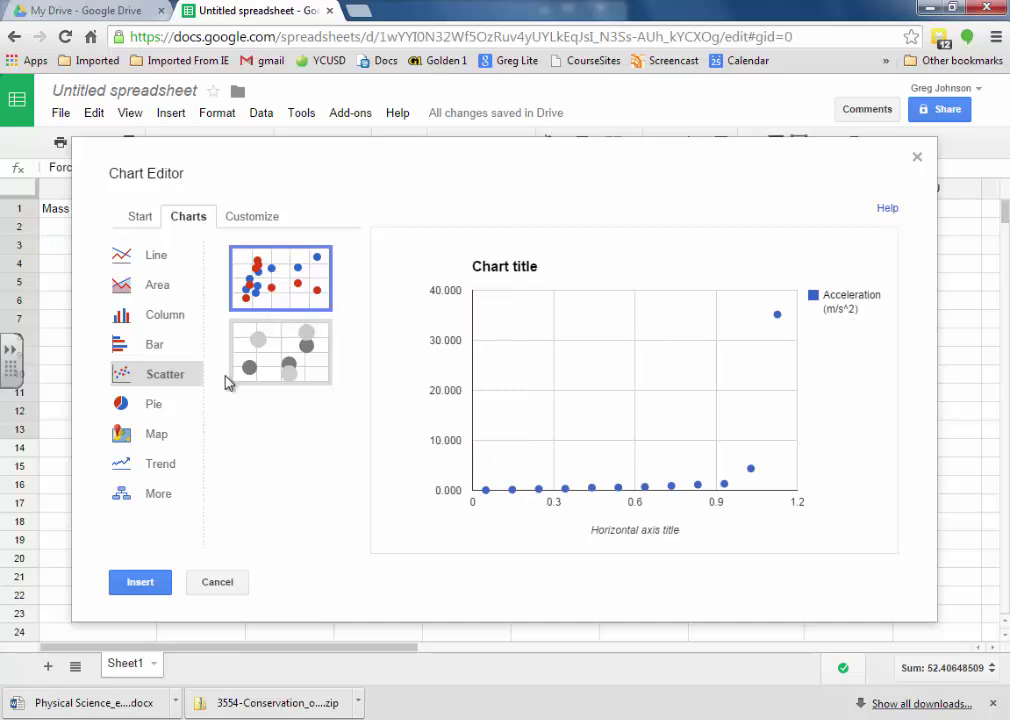
left_click(136, 583)
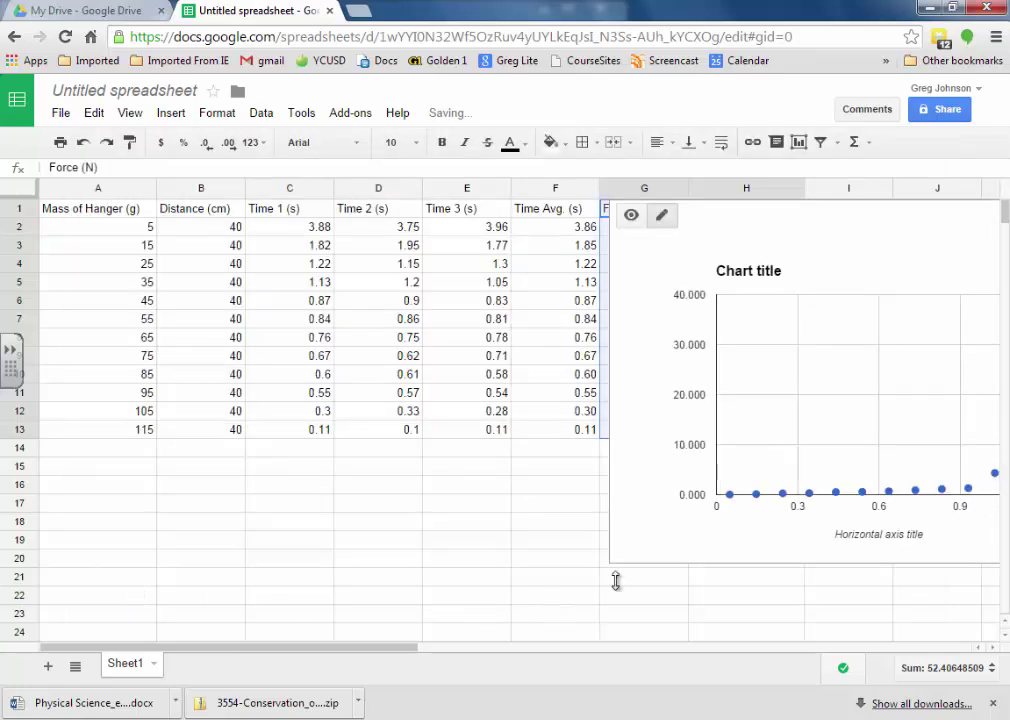
Step: Move the scatter chart beside the acceleration column so that it no longer covers the force and acceleration data
left_click_drag(312, 655, 440, 661)
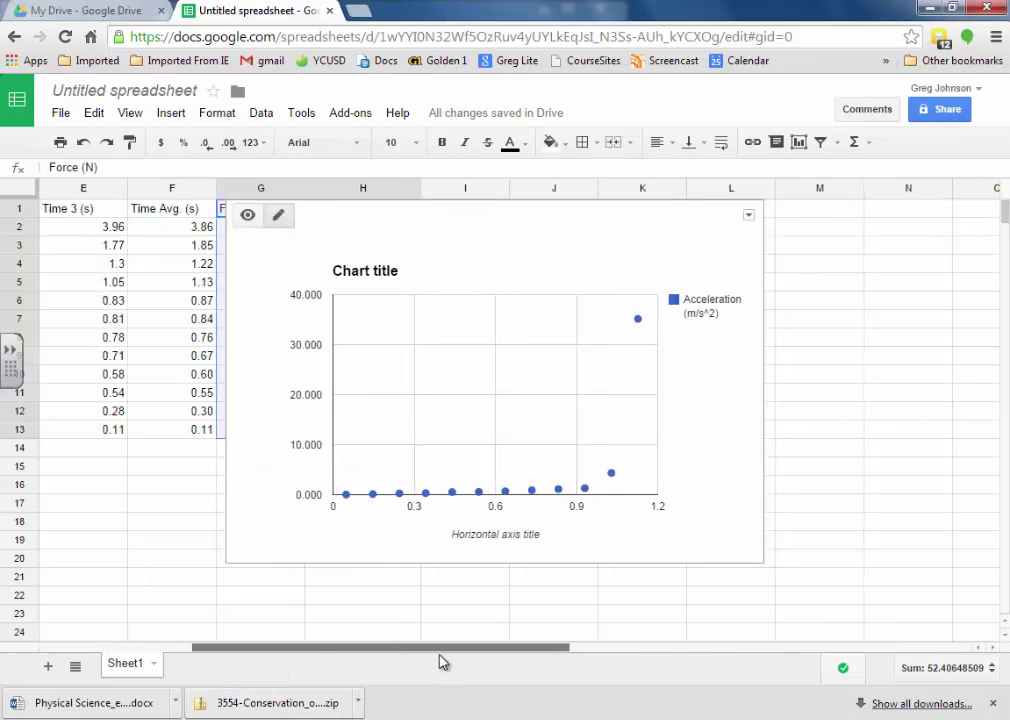
left_click_drag(482, 219, 687, 224)
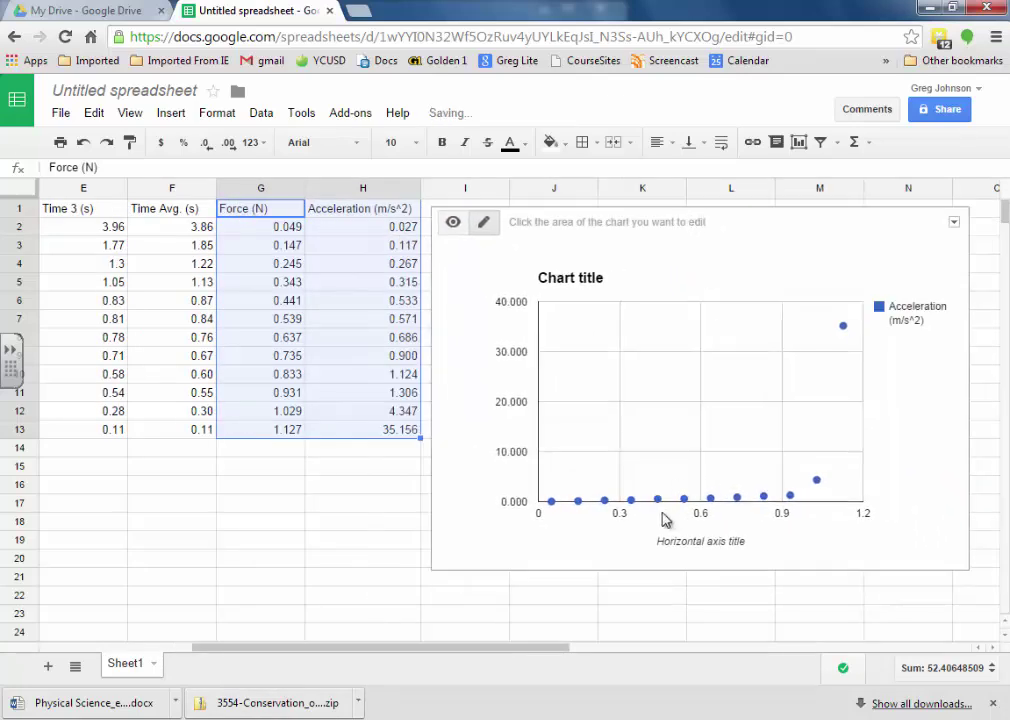
left_click_drag(532, 651, 608, 662)
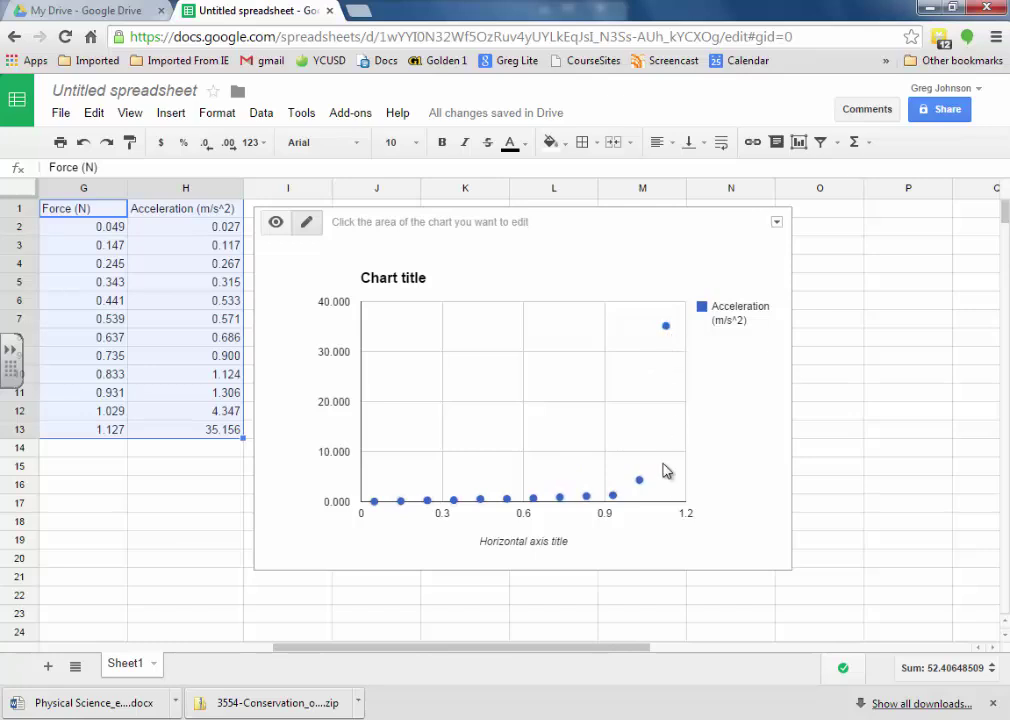
right_click(666, 328)
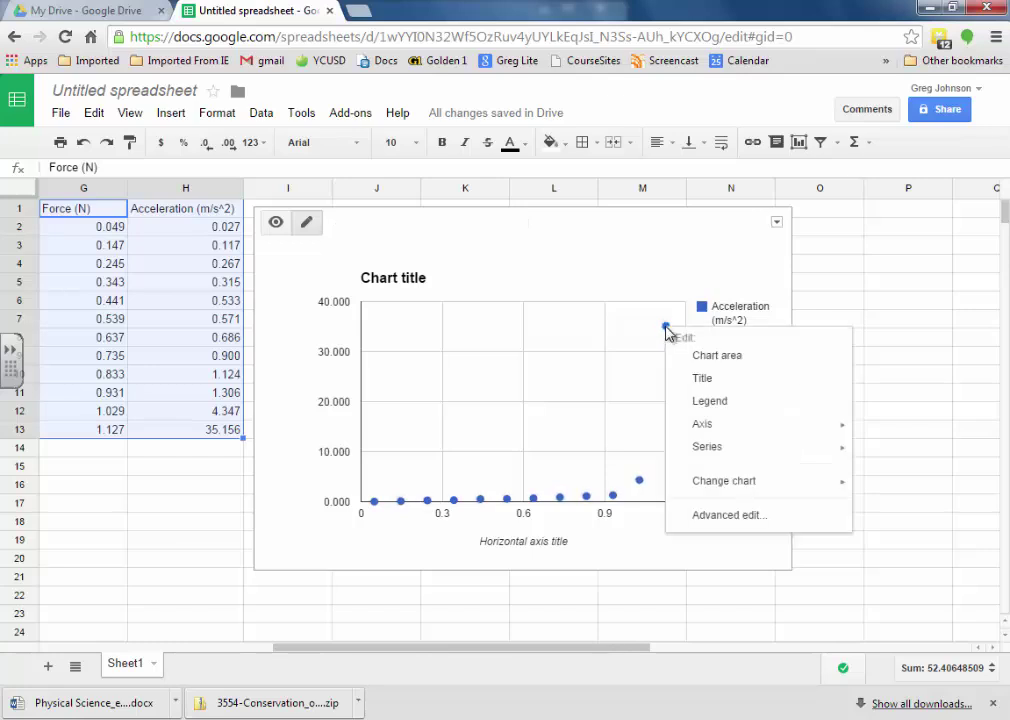
left_click(660, 335)
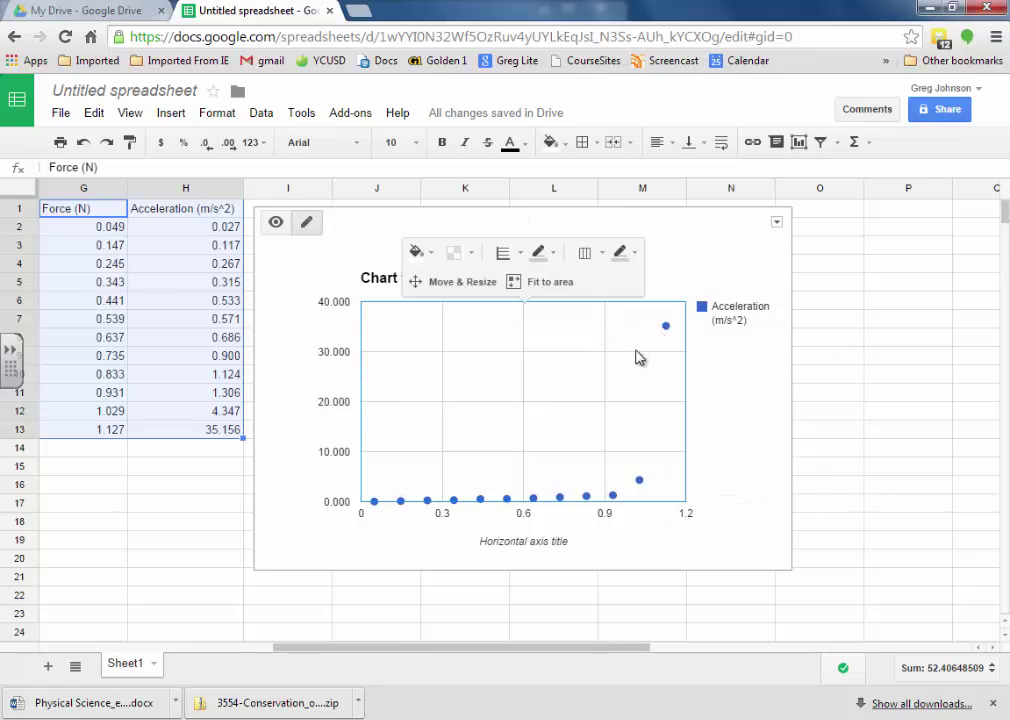
Step: Move the scatter chart farther from the acceleration column and review the time, force and acceleration data
left_click_drag(460, 230, 631, 239)
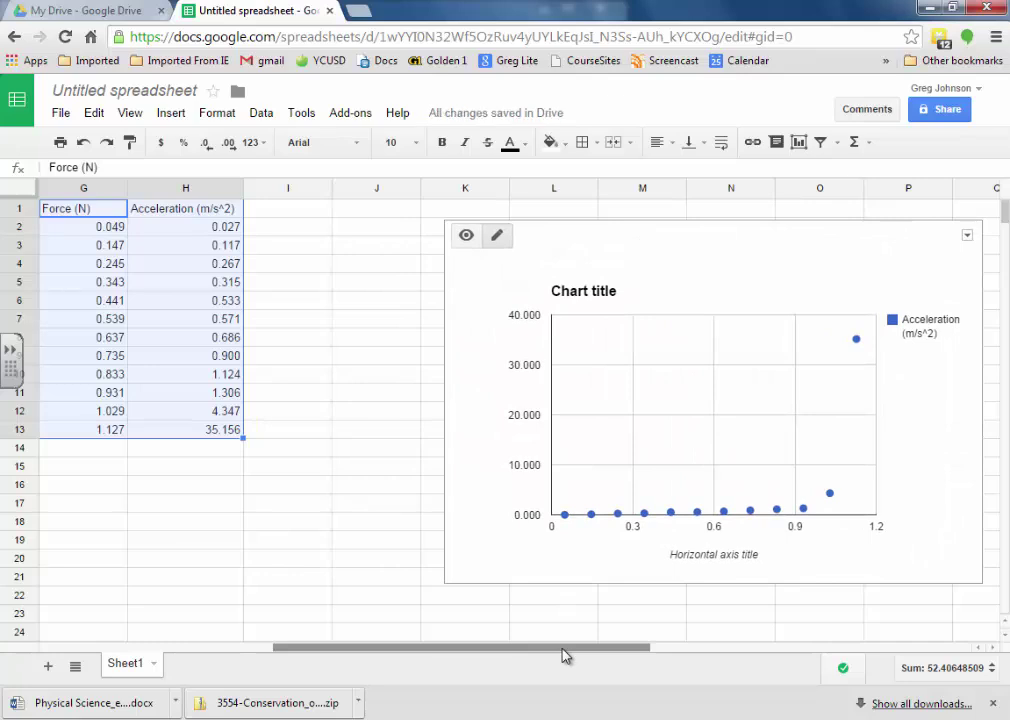
left_click_drag(562, 655, 521, 660)
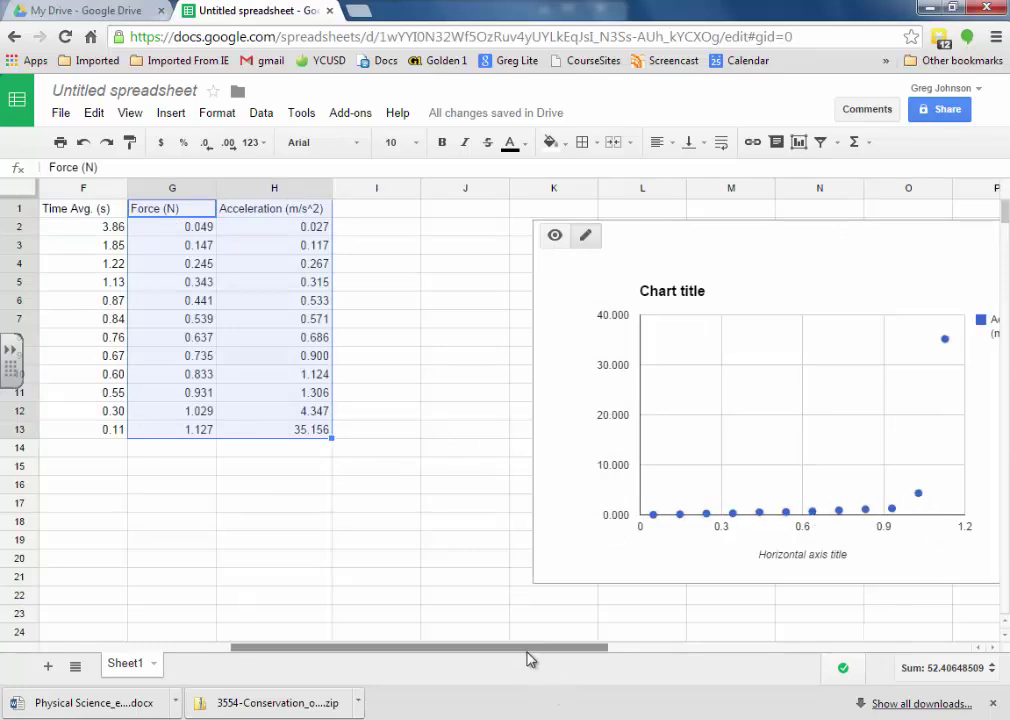
left_click_drag(531, 659, 395, 655)
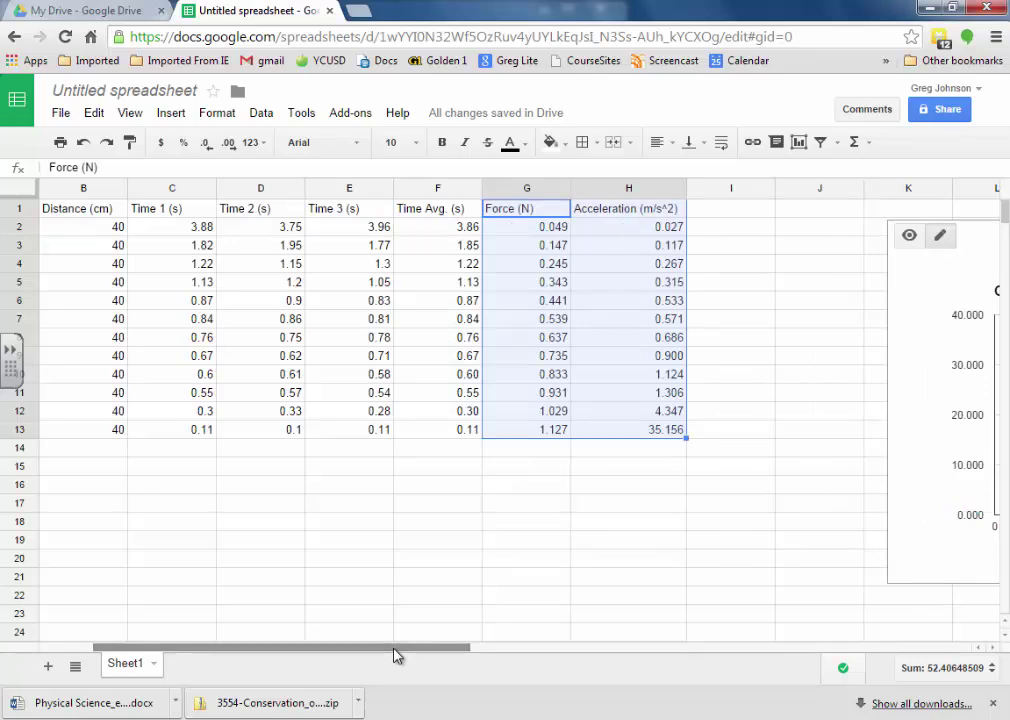
Step: Delete the scatter chart plotted from G1:H13
scroll(394, 654, "right", 3)
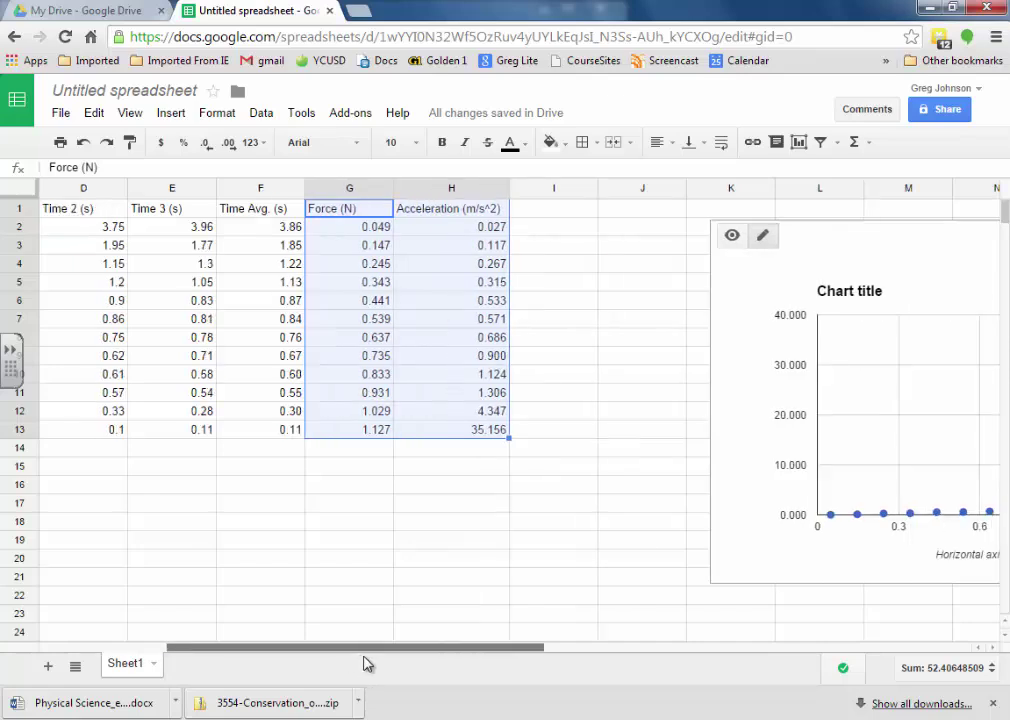
scroll(395, 670, "right", 2)
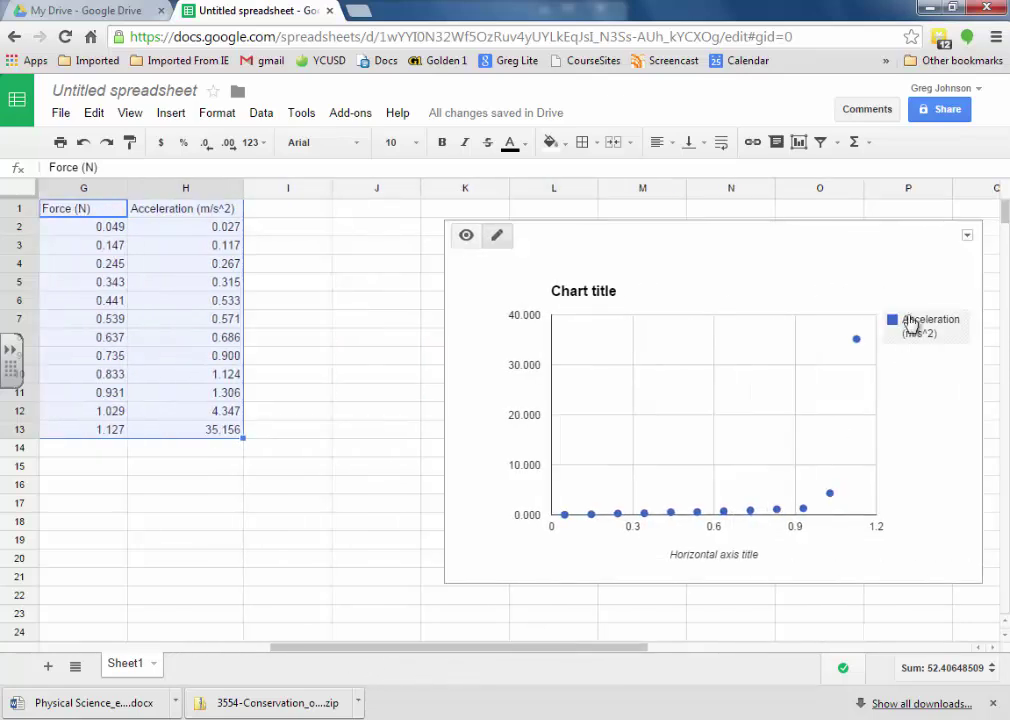
left_click(968, 237)
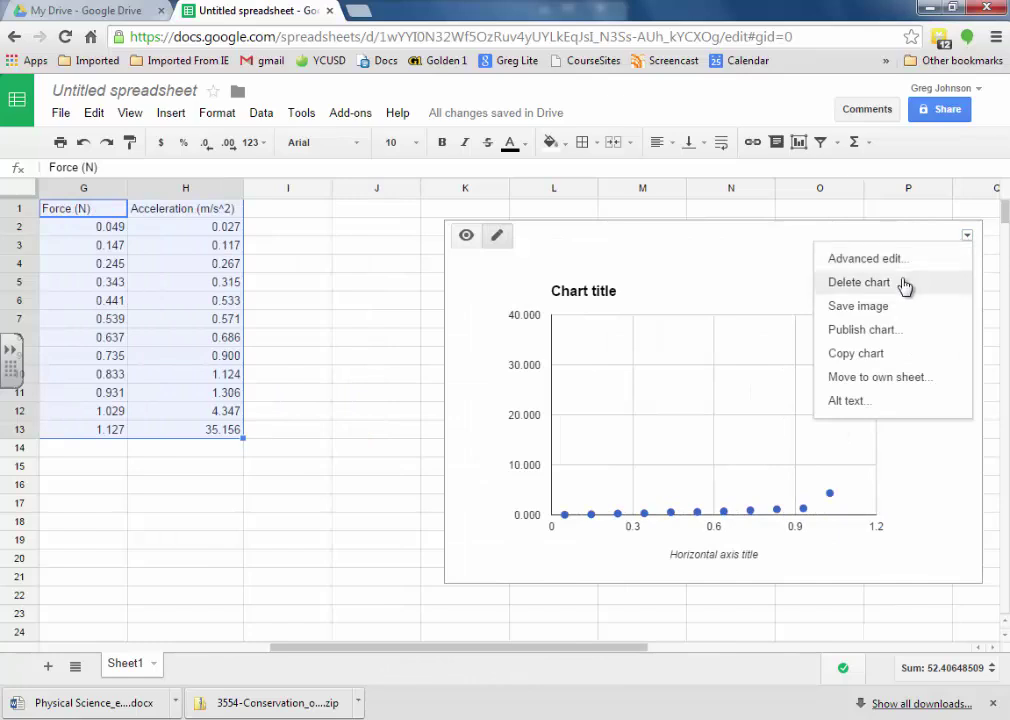
left_click(841, 284)
Step: Insert a scatter chart from G1:H11, leaving out the last two data rows, and place it beside the acceleration column
left_click_drag(385, 651, 322, 651)
left_click(286, 213)
left_click_drag(286, 213, 363, 397)
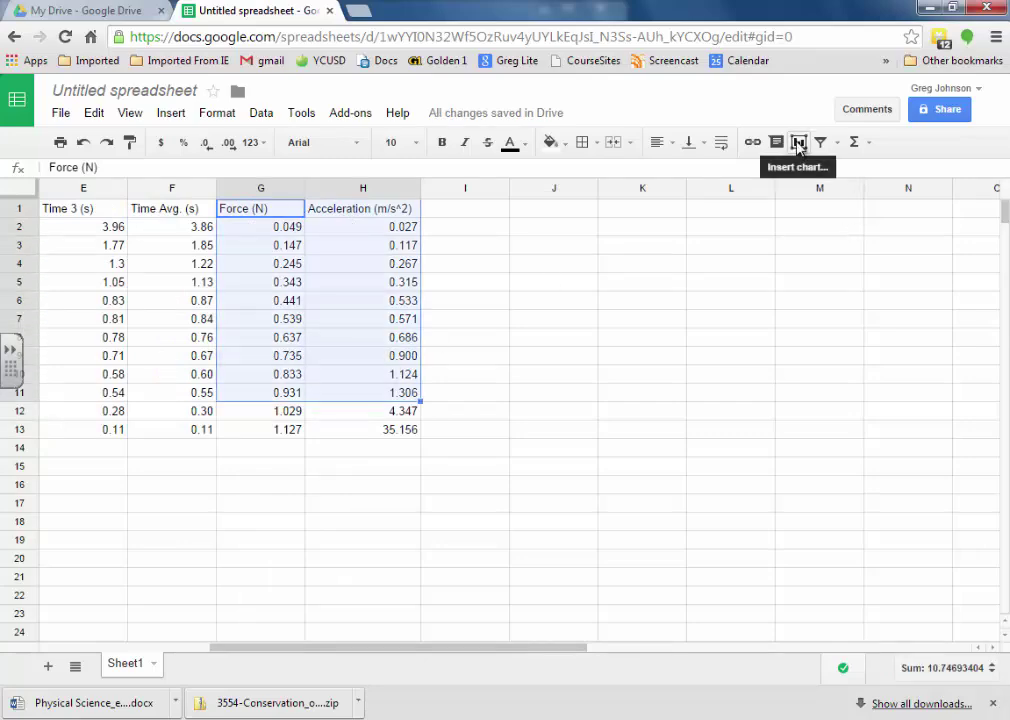
left_click(799, 143)
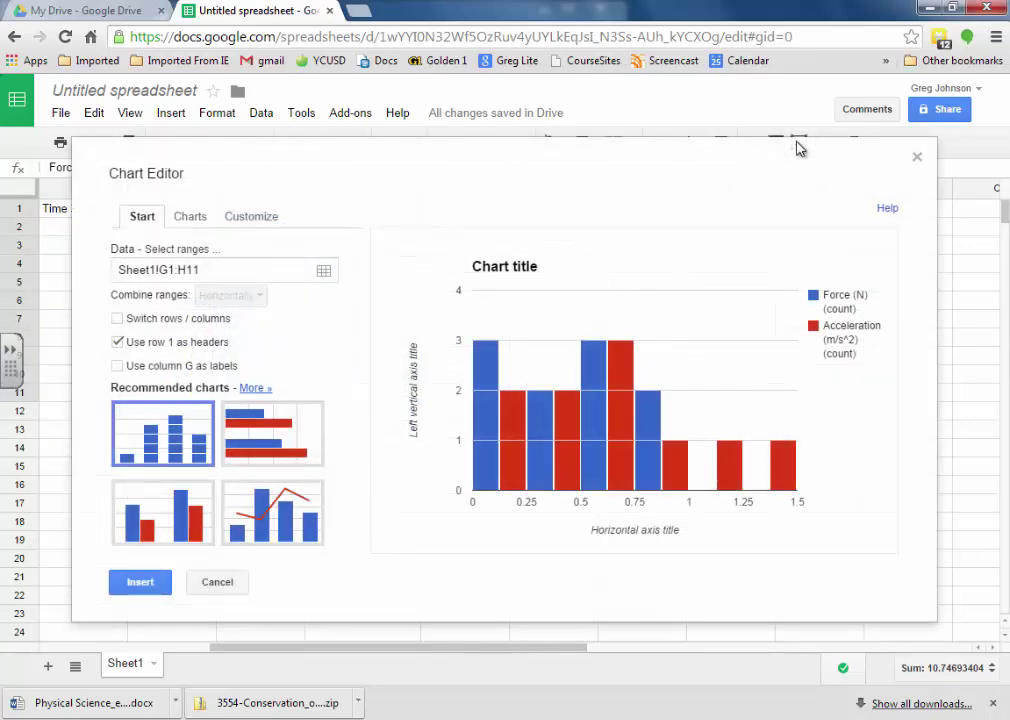
left_click(190, 216)
left_click(166, 381)
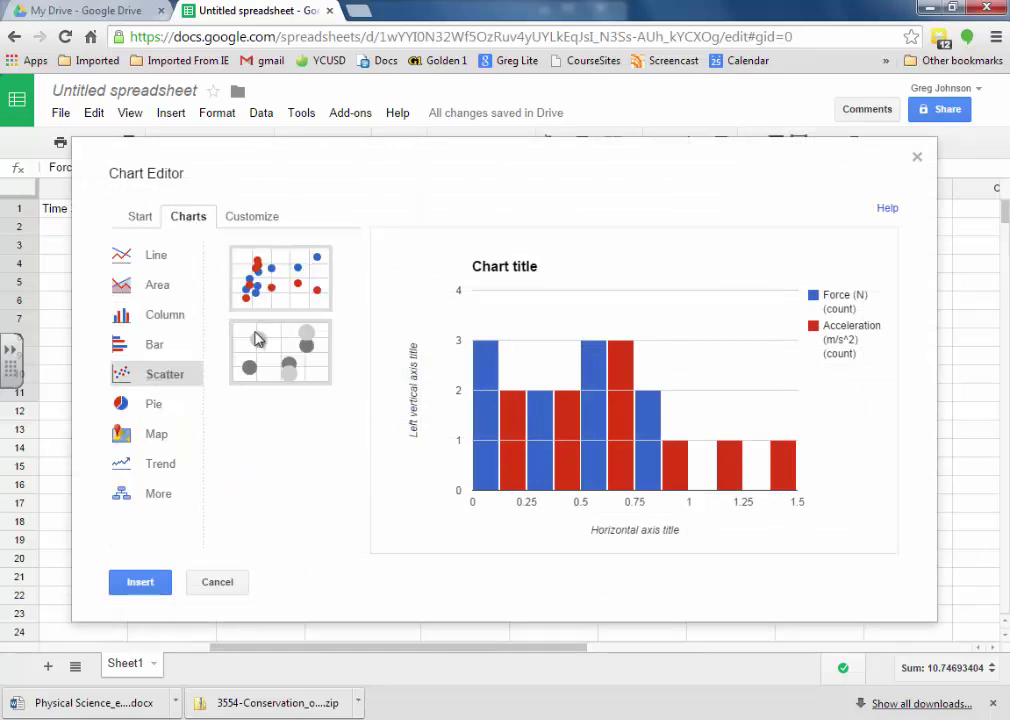
left_click(140, 583)
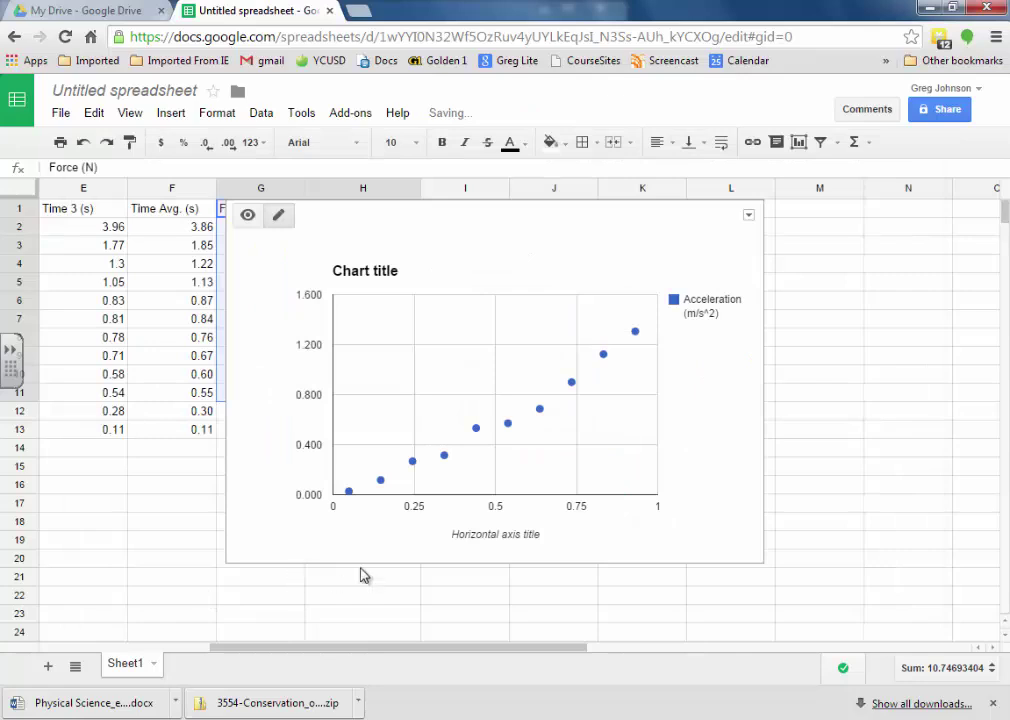
left_click_drag(428, 219, 651, 239)
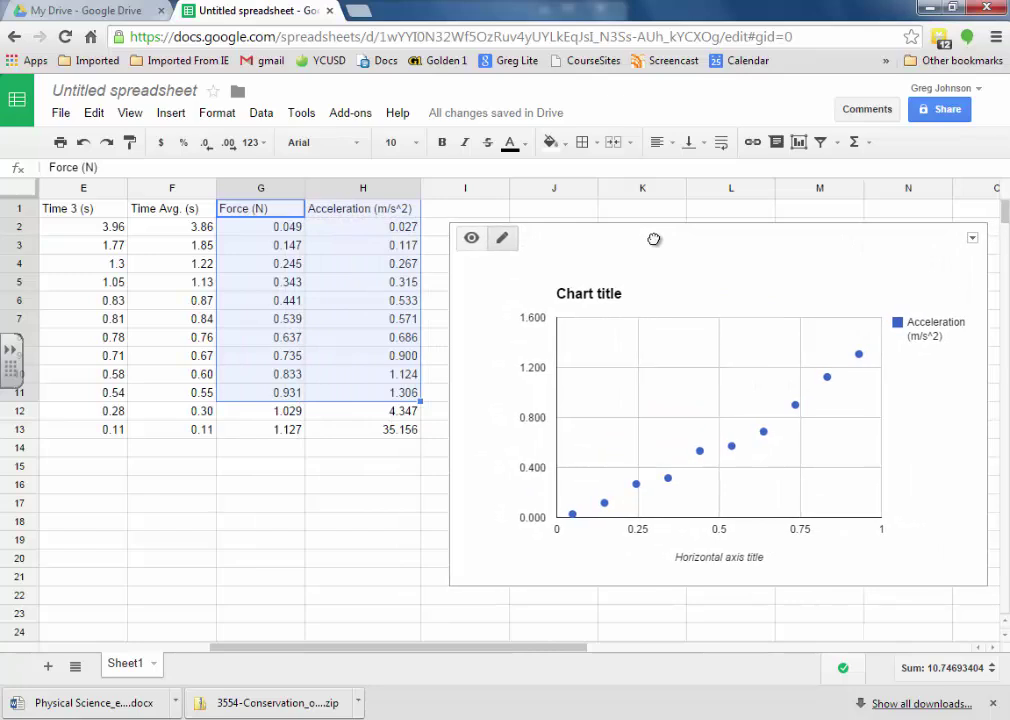
Step: Set the chart's title to "Force vs. Acceleration"
left_click_drag(505, 652, 582, 659)
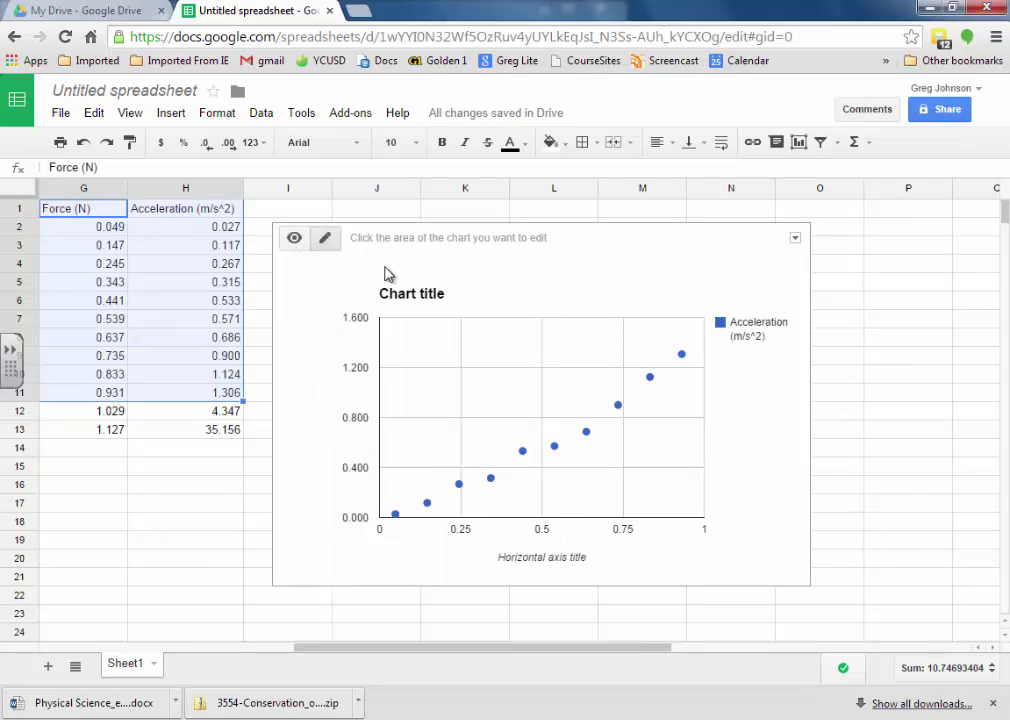
left_click(425, 303)
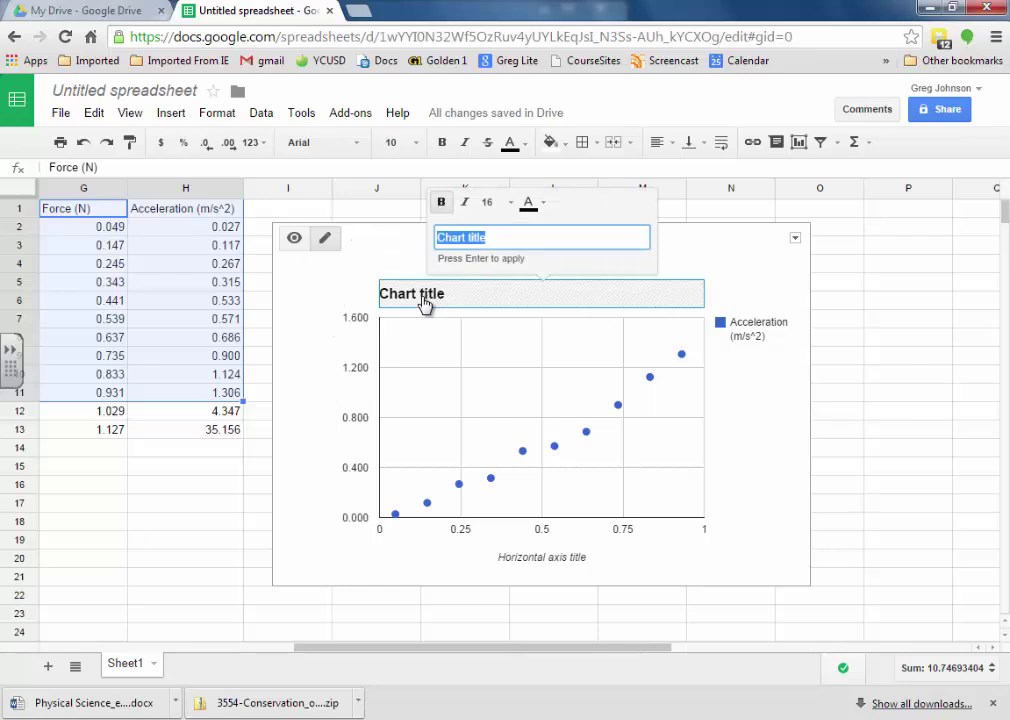
type("Force vs Accel")
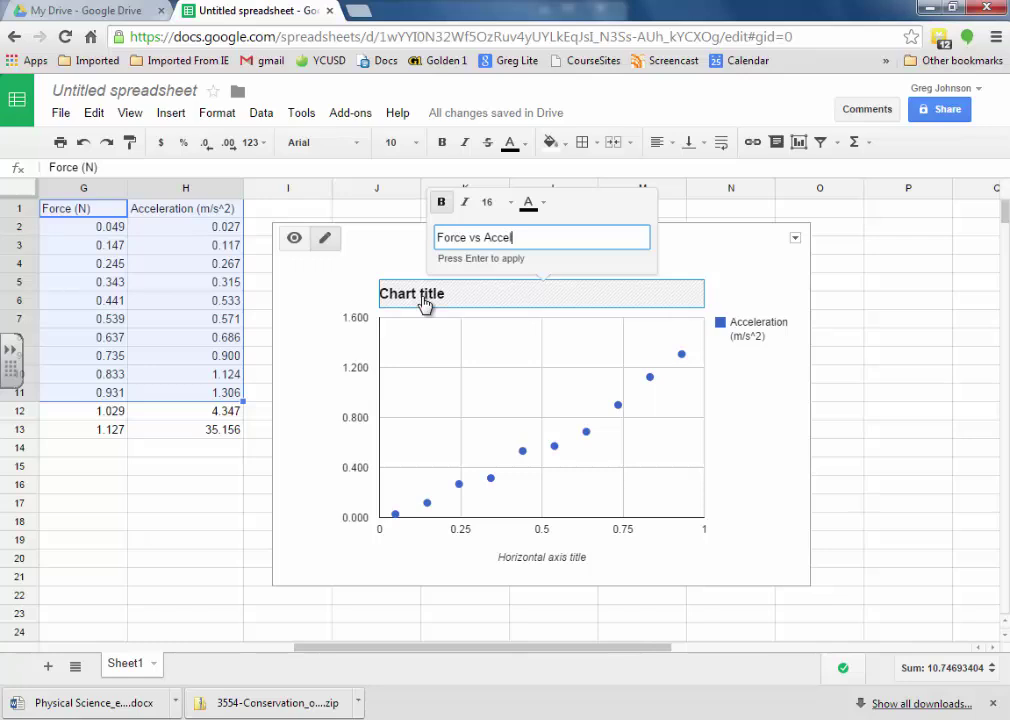
key("Escape")
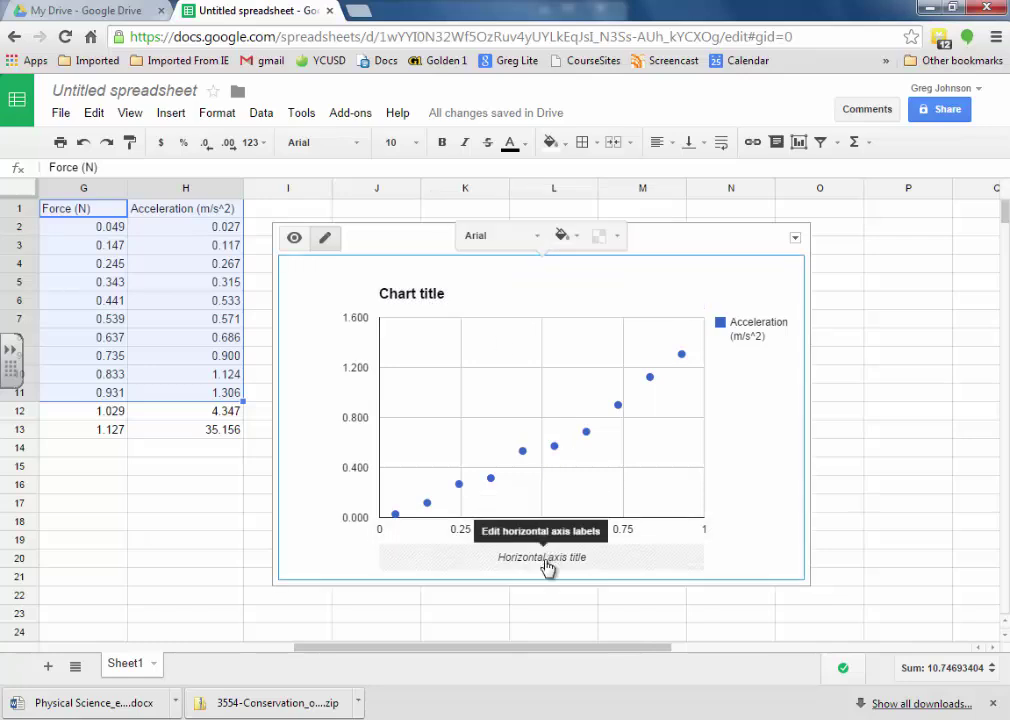
Step: Set the chart's horizontal axis title to "Acceleration (m/s^2)"
left_click(547, 567)
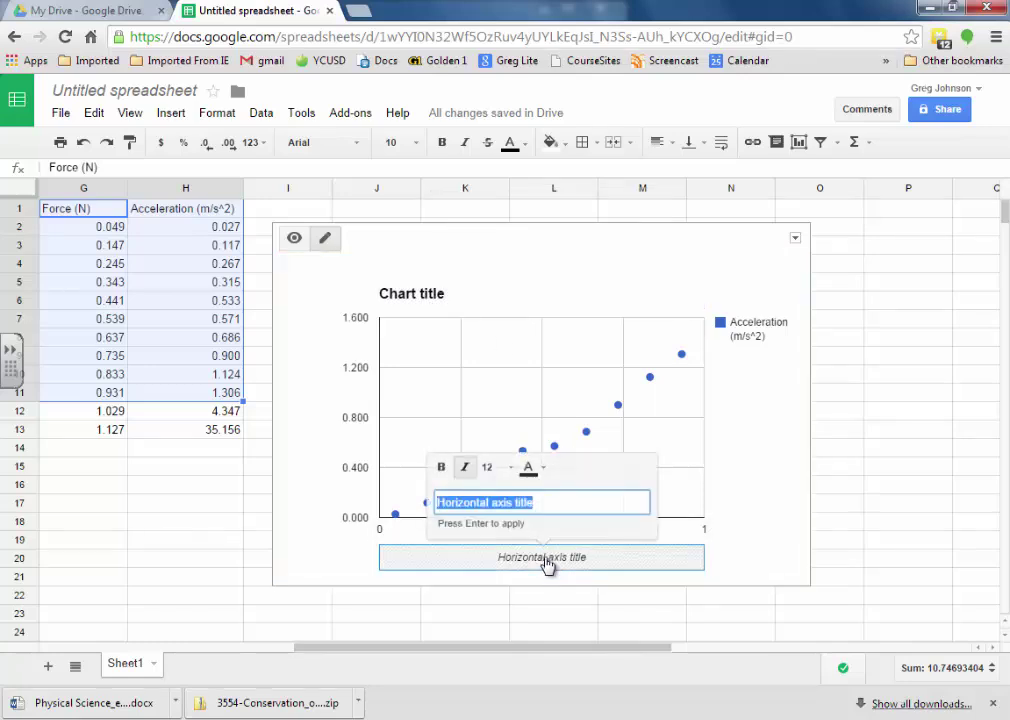
type("Acce")
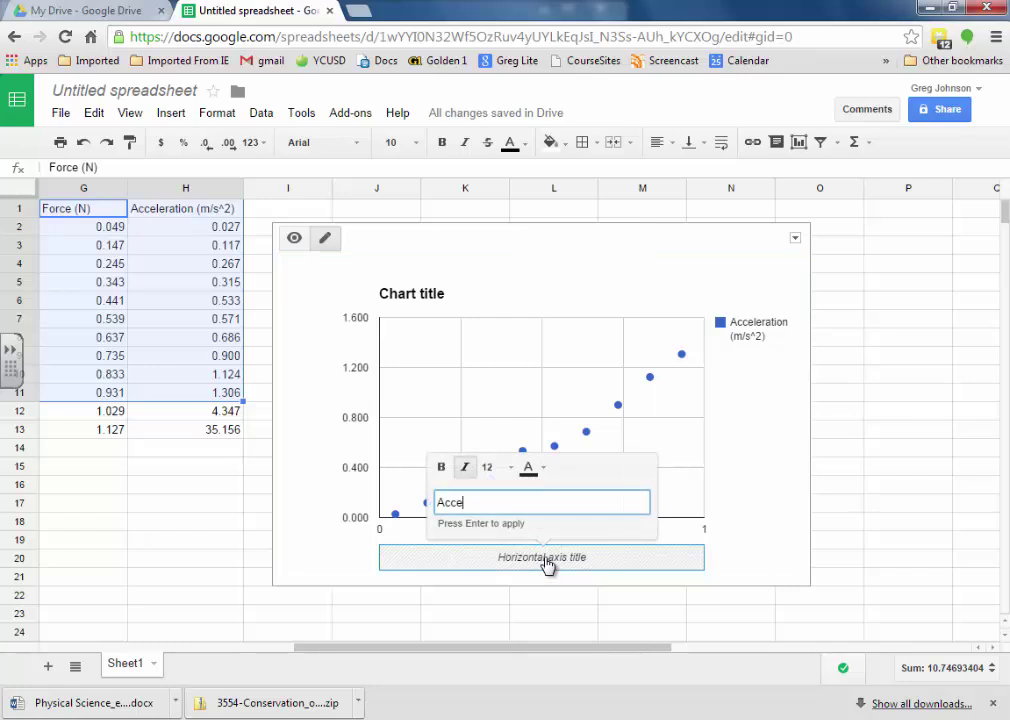
type("leration (m/s^2)")
key("Return")
left_click(305, 425)
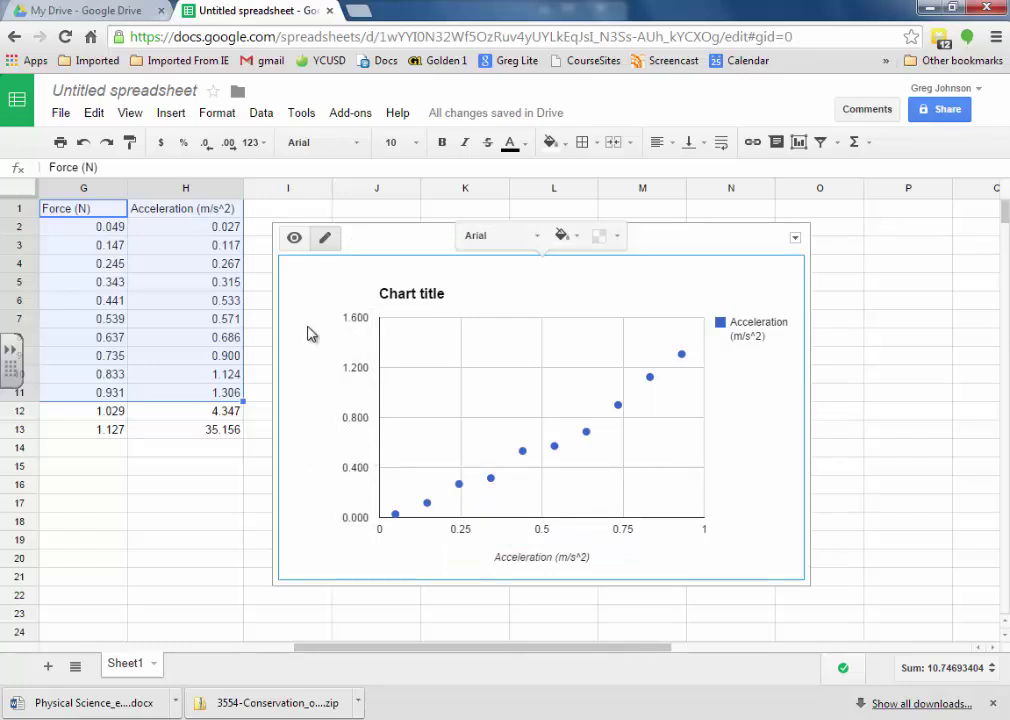
Step: Add the left vertical axis title "Force (N)" in the chart's advanced settings and update the chart
left_click(795, 238)
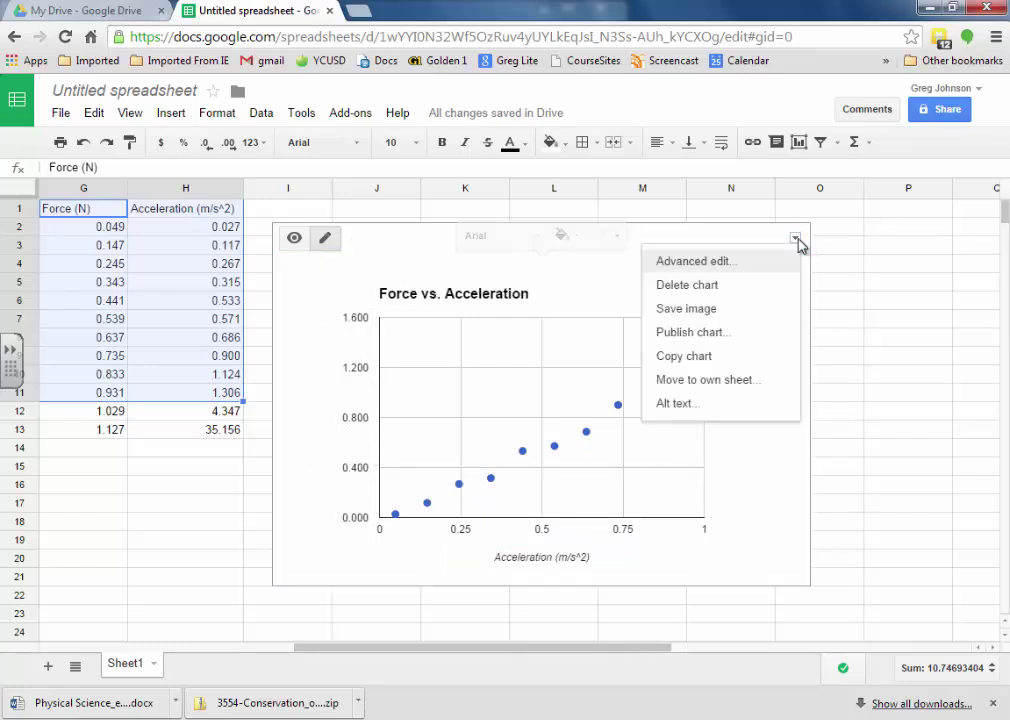
left_click(753, 262)
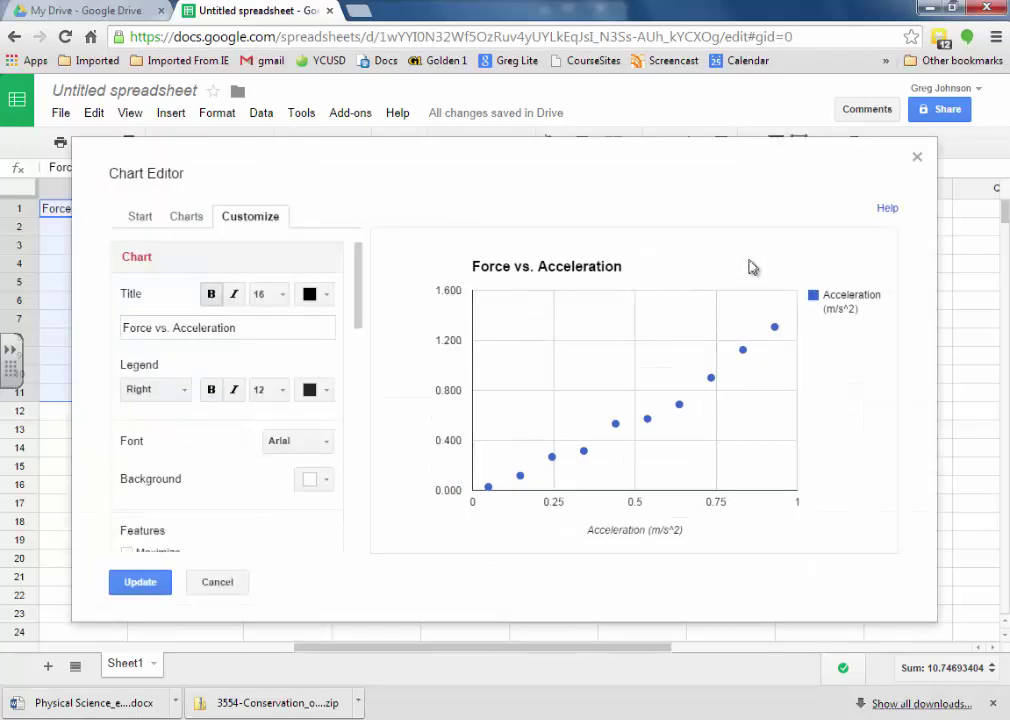
scroll(232, 500, "down", 5)
scroll(212, 432, "down", 1)
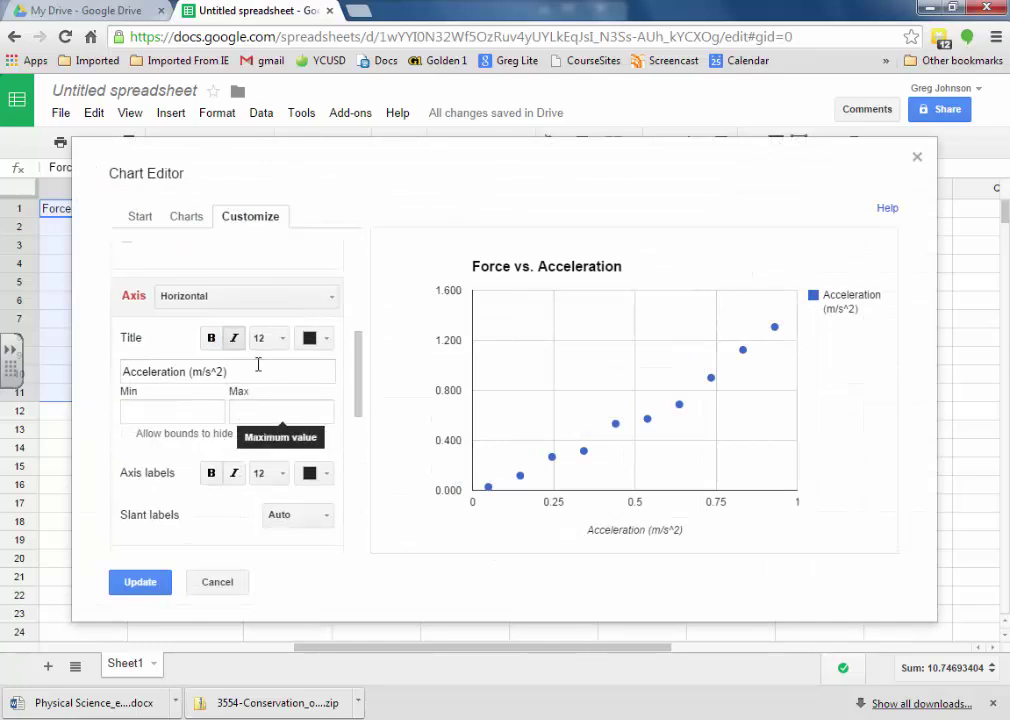
left_click(333, 302)
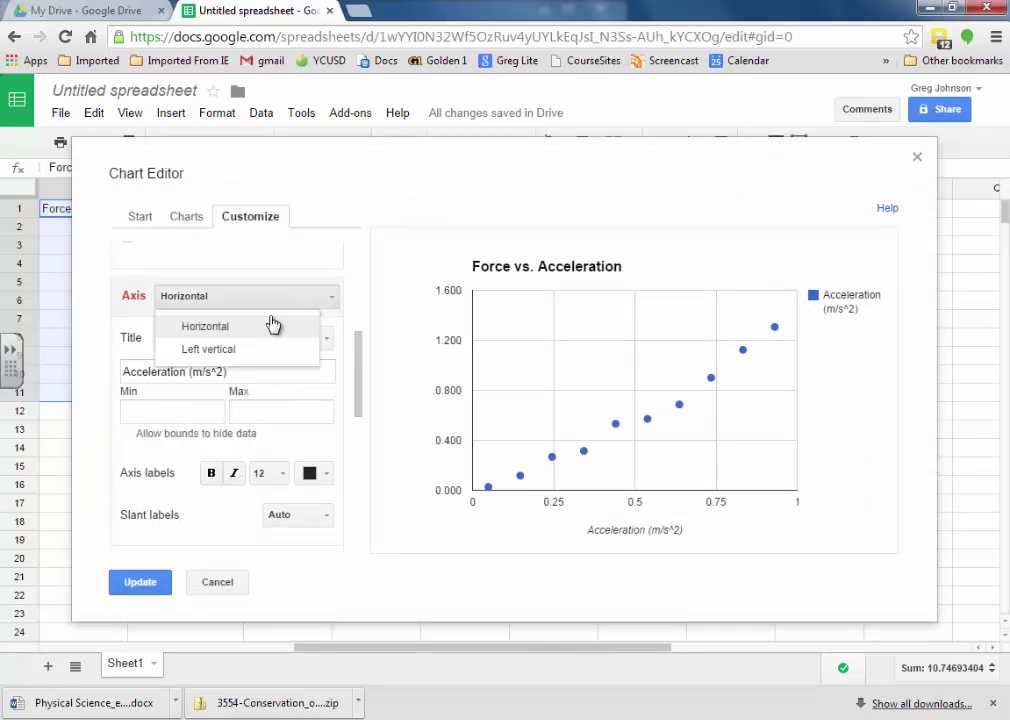
left_click(249, 350)
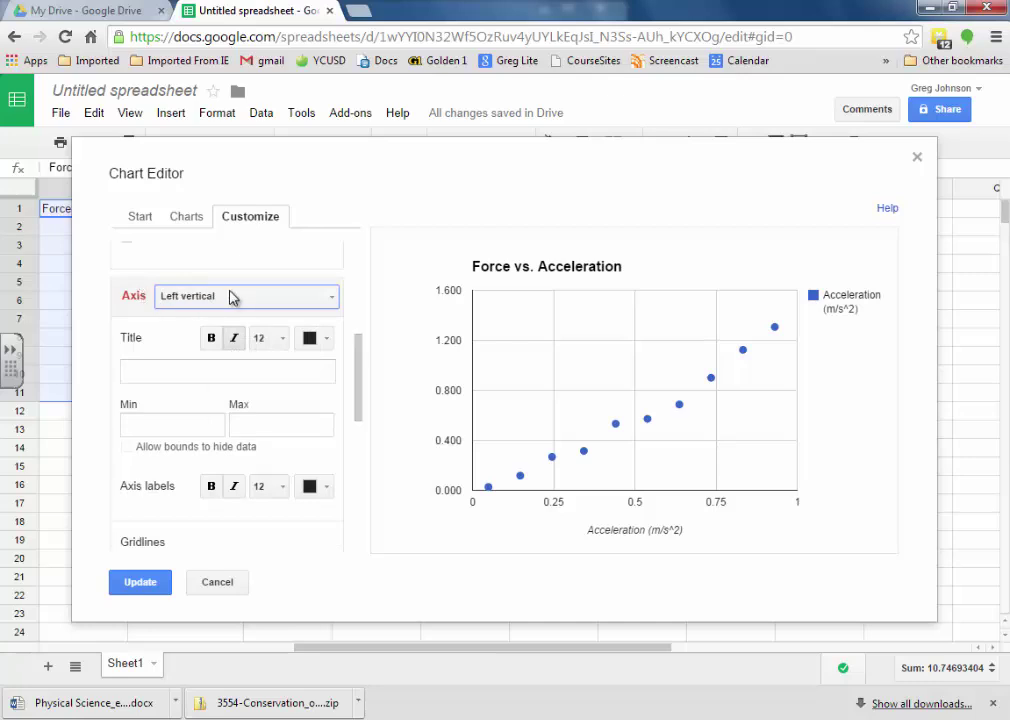
left_click(168, 366)
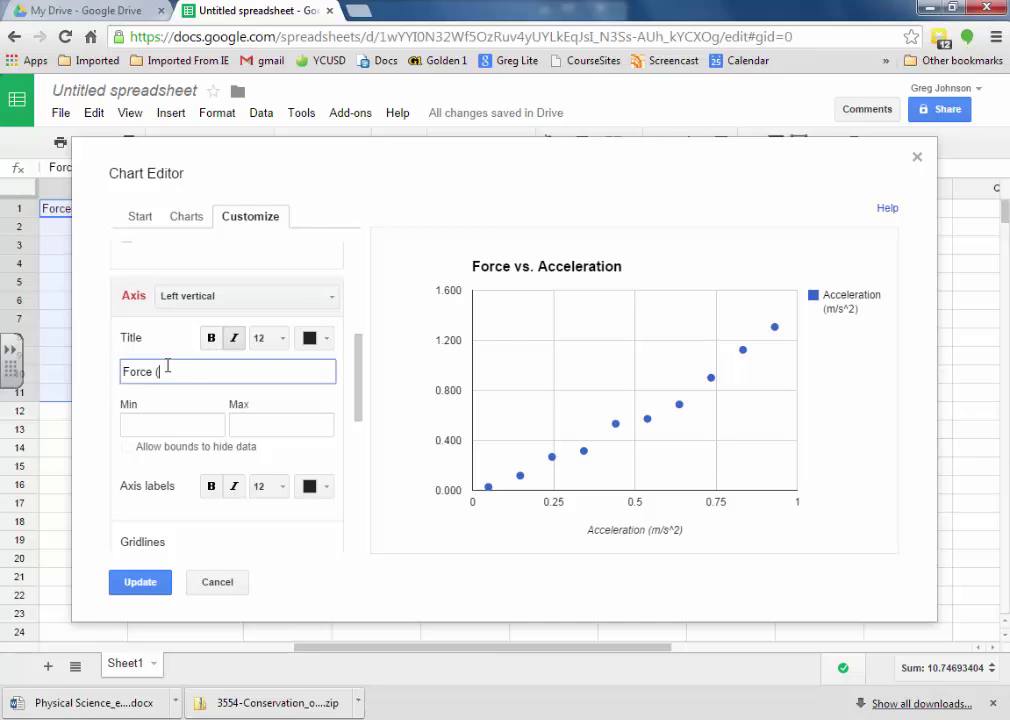
type("Force (N)")
left_click(137, 584)
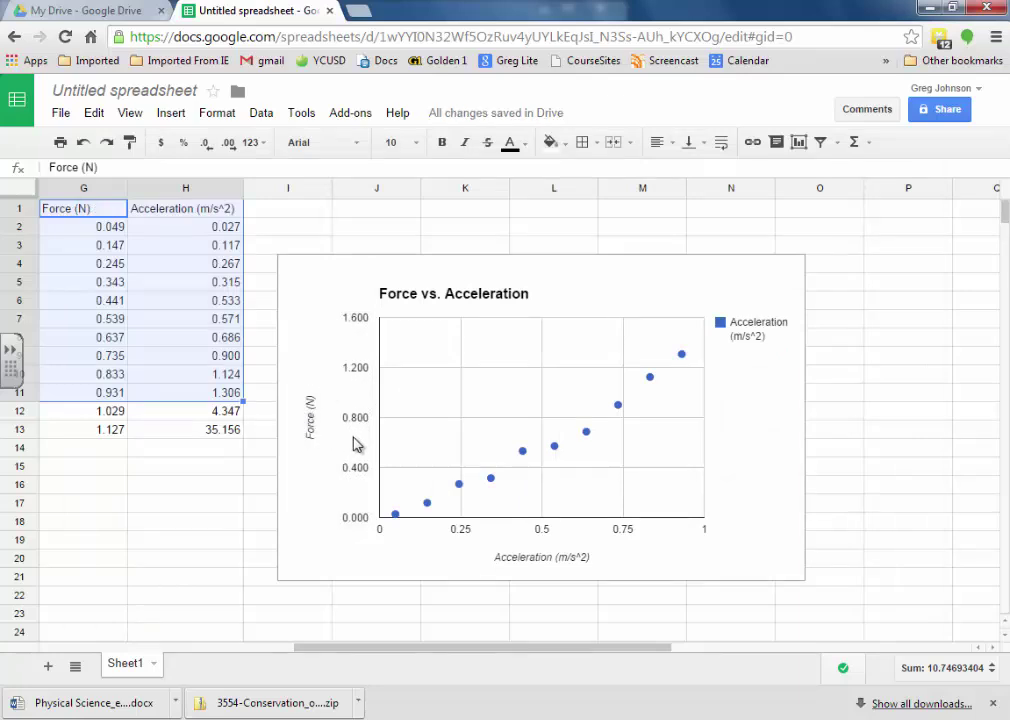
left_click(520, 270)
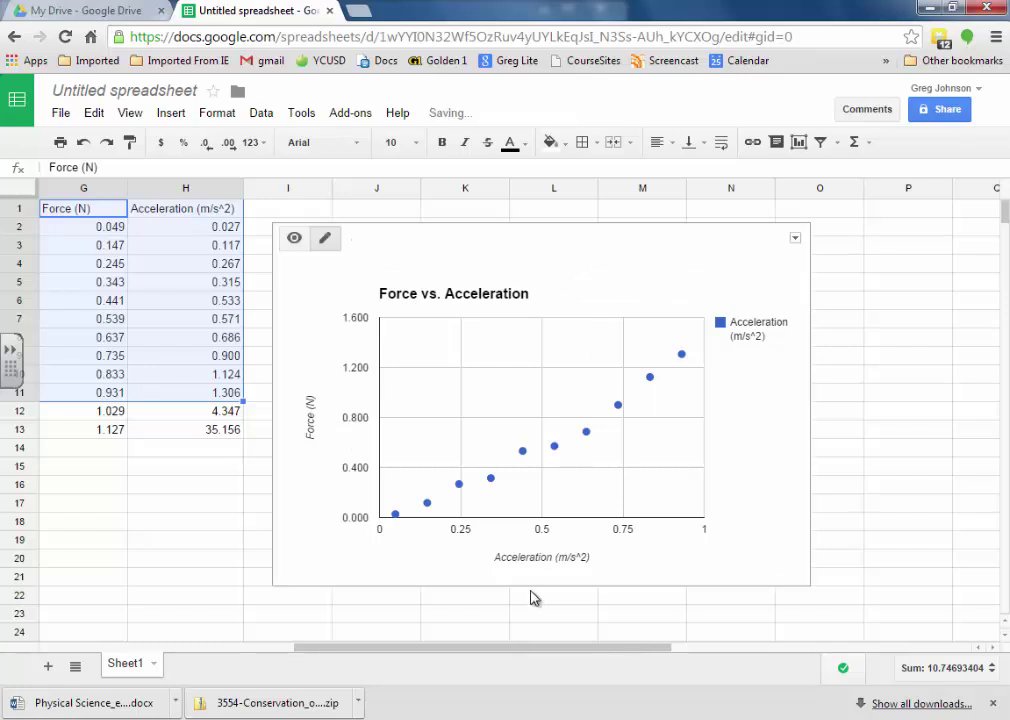
left_click_drag(449, 650, 408, 655)
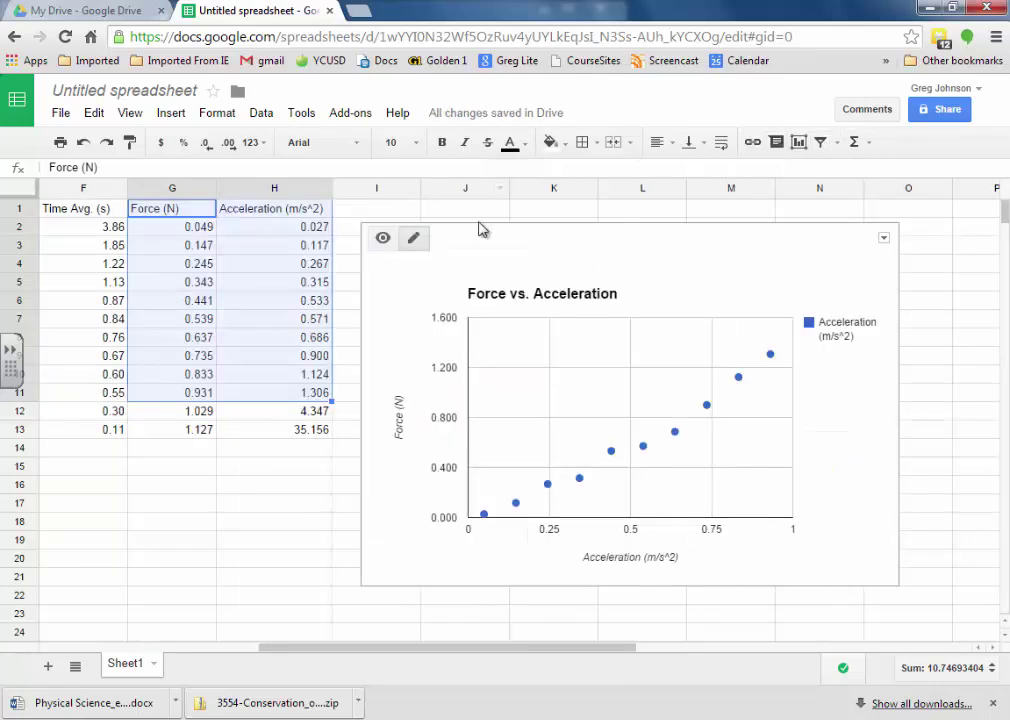
left_click(60, 143)
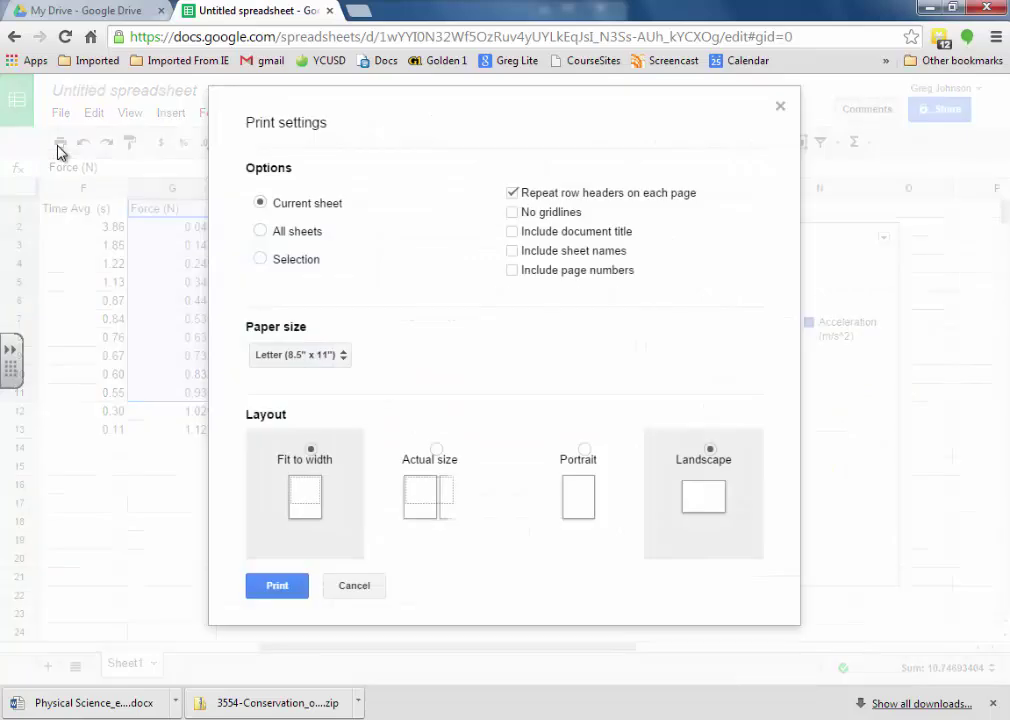
left_click(262, 263)
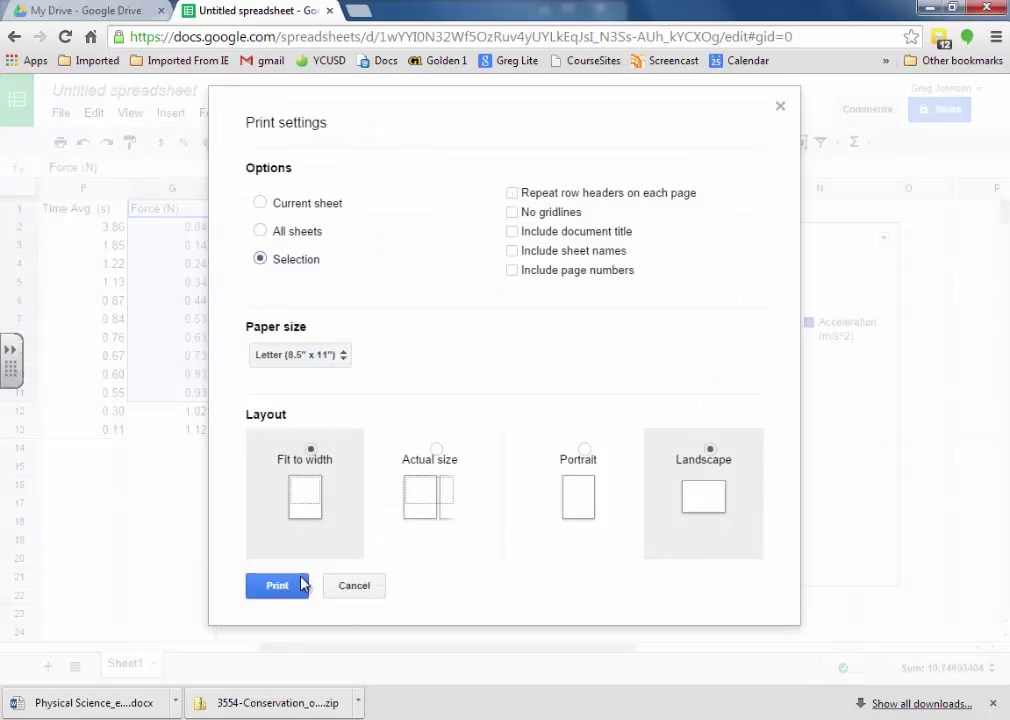
left_click(780, 106)
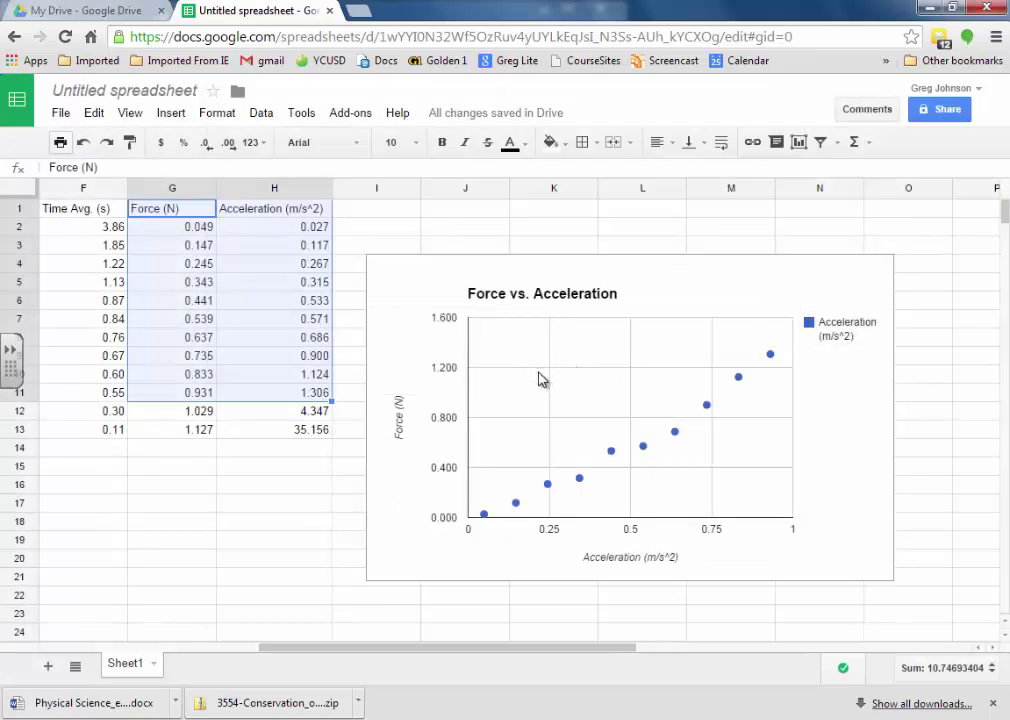
Step: Move the chart clear of columns I and J and enter the label "Slope" in cell I2
left_click(475, 276)
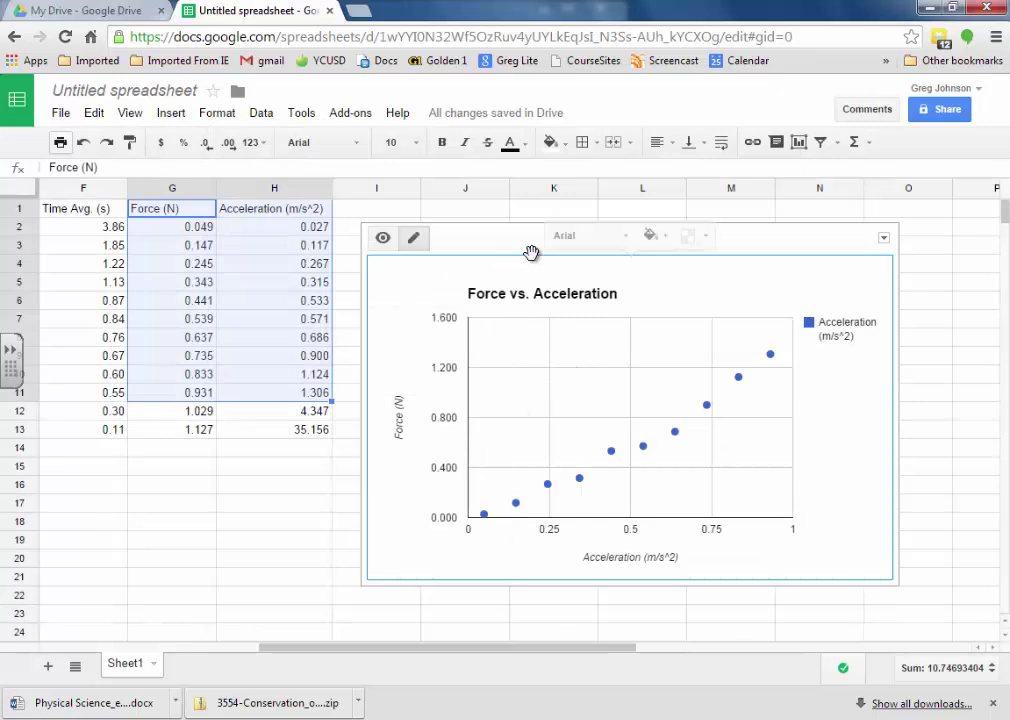
left_click_drag(520, 230, 720, 273)
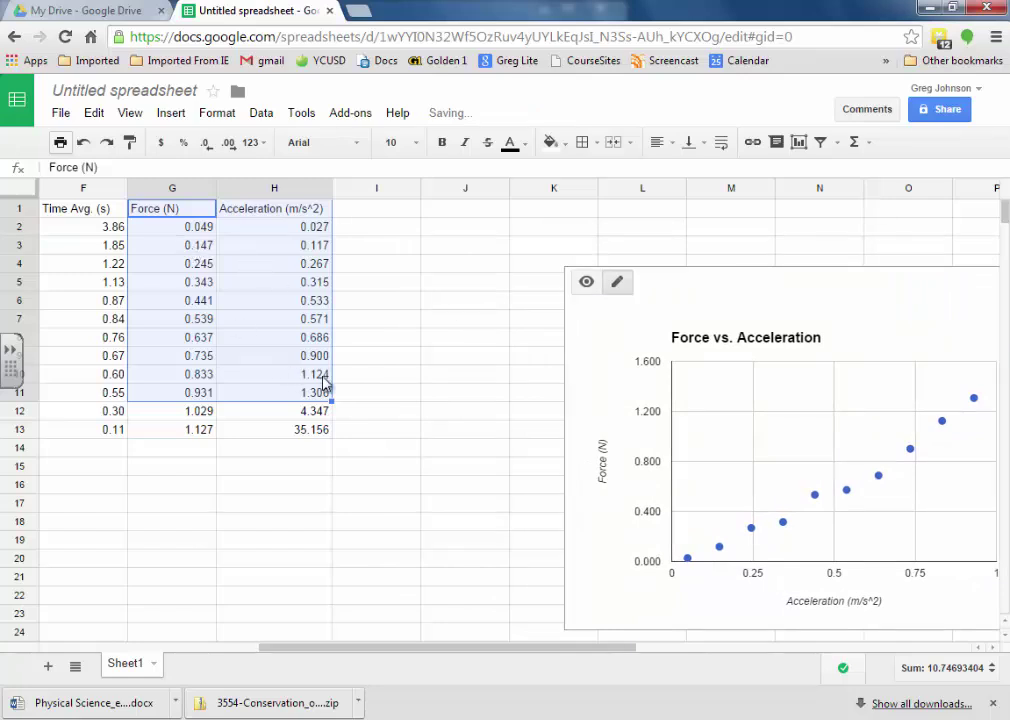
left_click(387, 230)
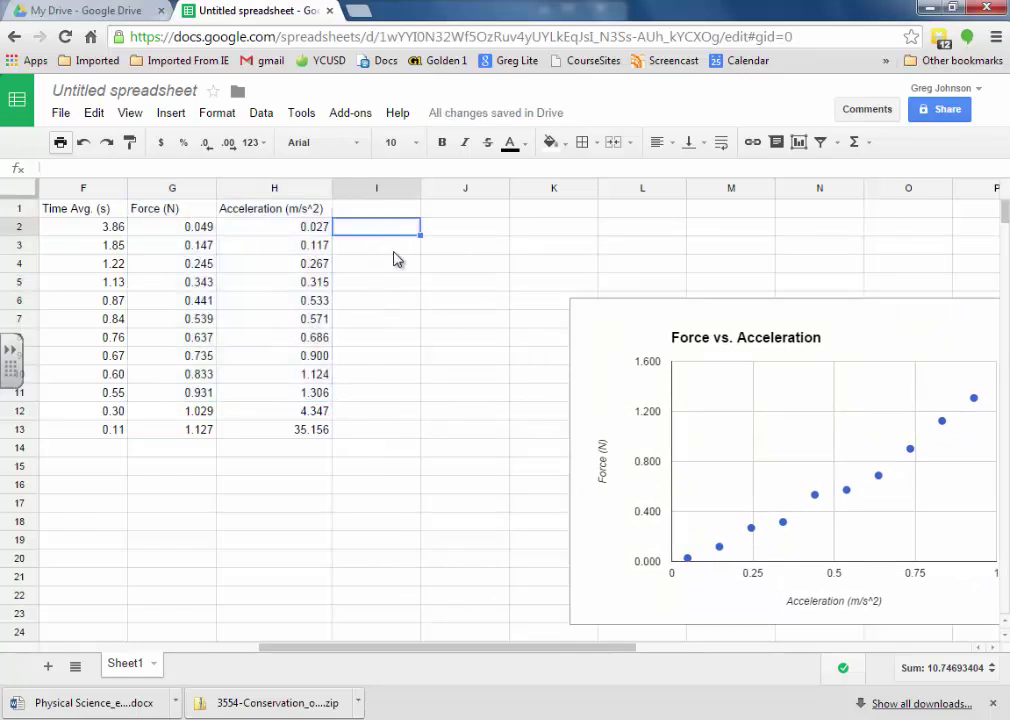
type("S")
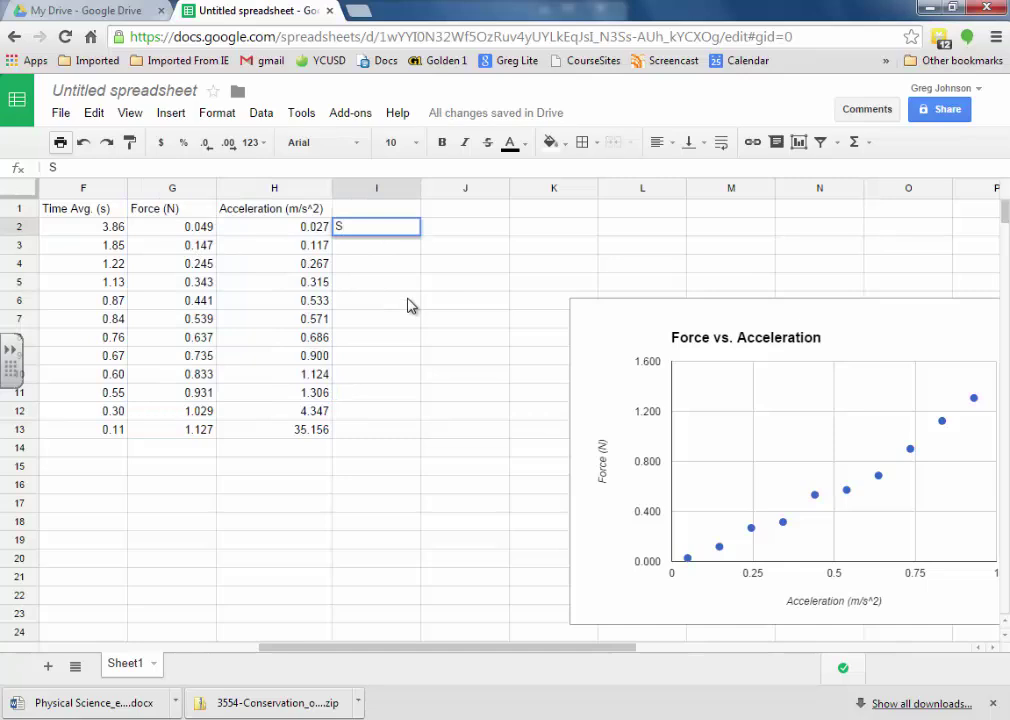
type("lope")
key("Tab")
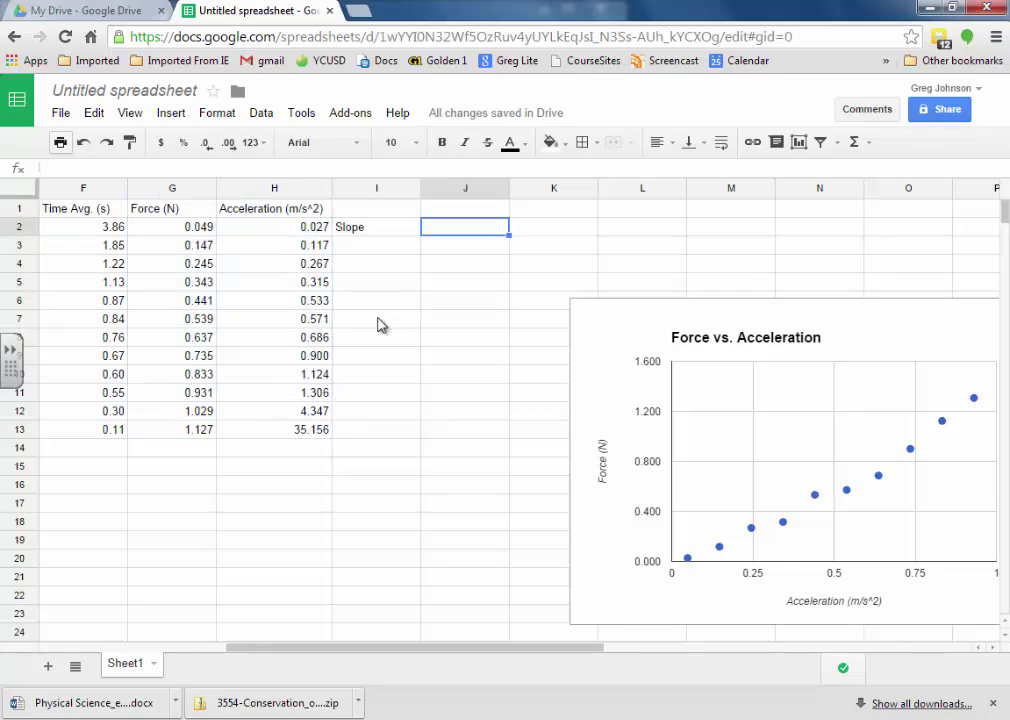
Step: Remove the "Slope" label from cell I2 and enter it in cell I1 as the column header
left_click(367, 235)
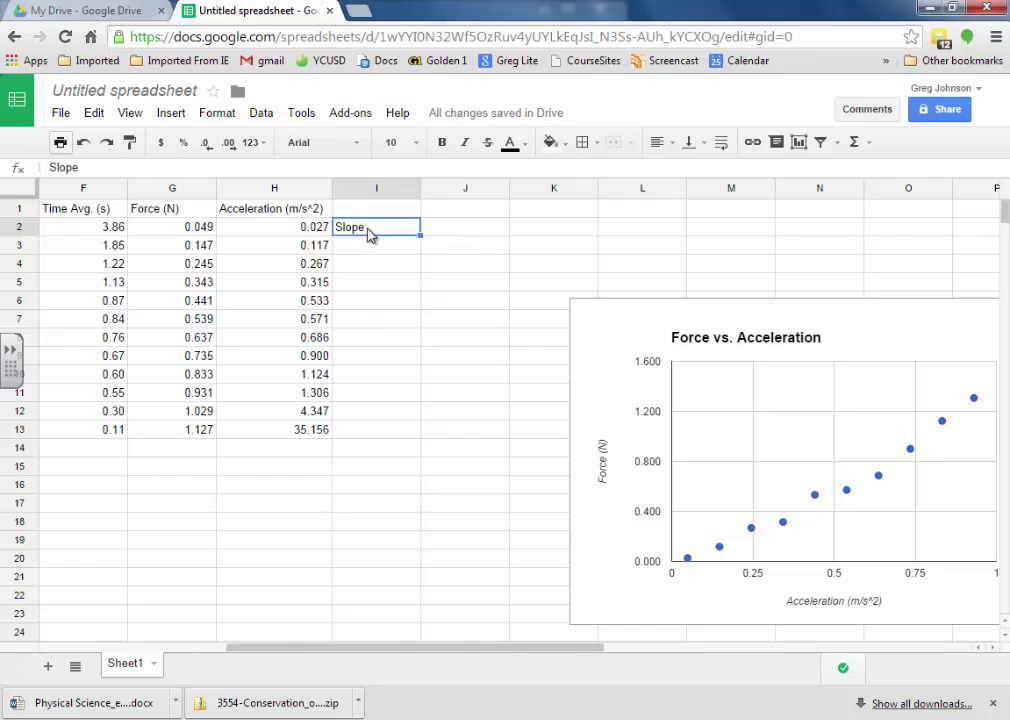
key("Delete")
left_click(380, 217)
type("Slope")
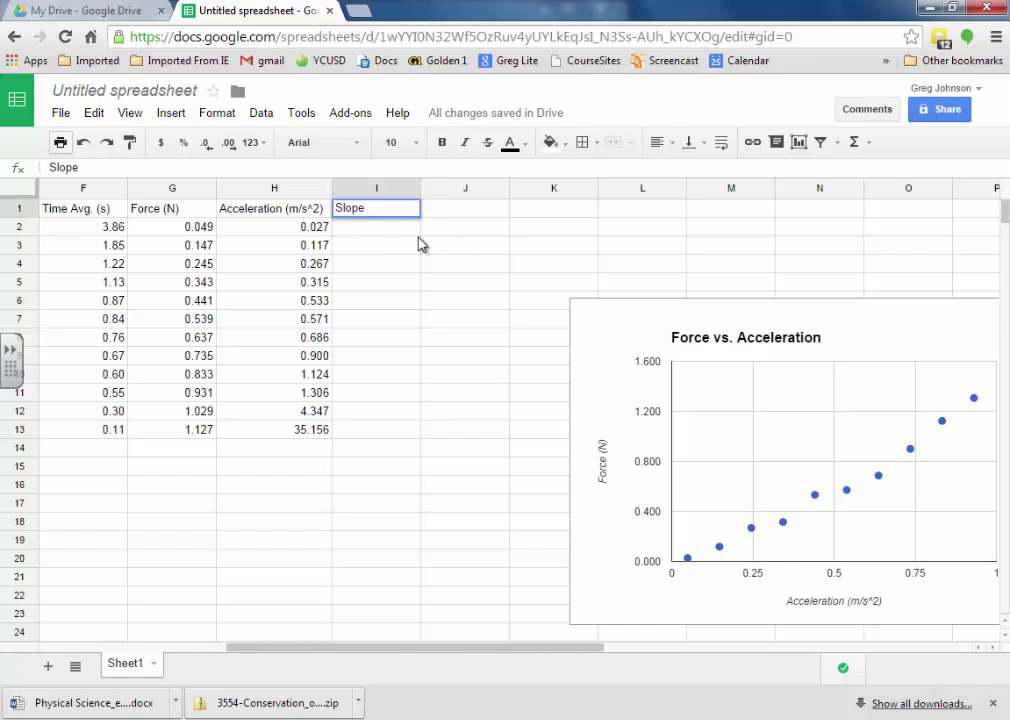
left_click(393, 235)
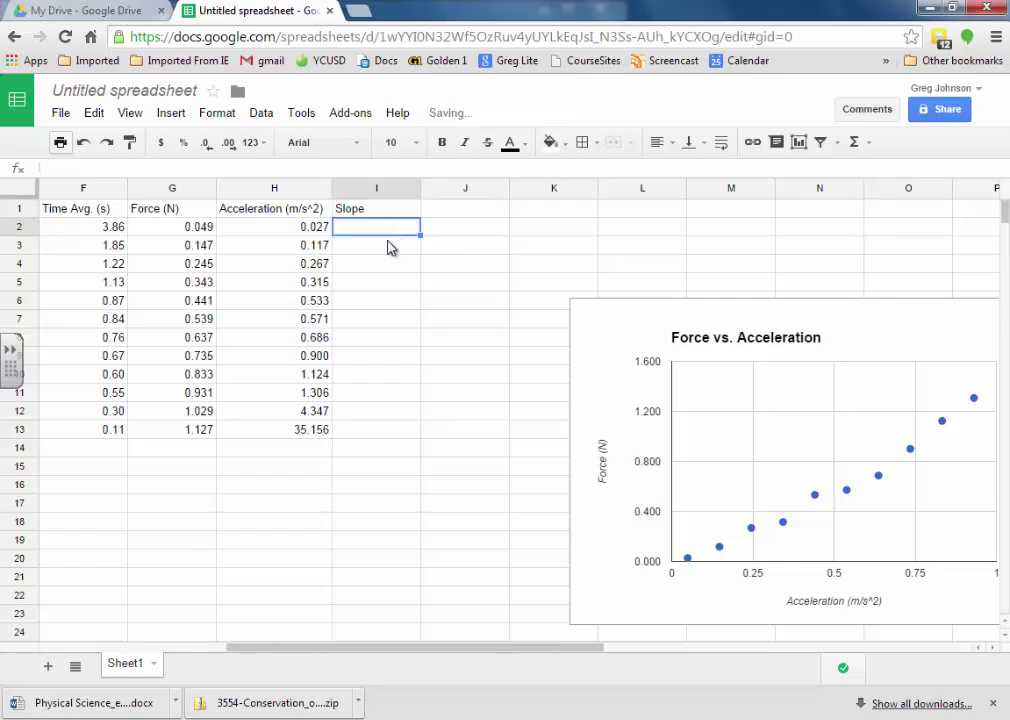
Step: Look up the slope function in the Google spreadsheets function list and return to the spreadsheet
left_click(868, 143)
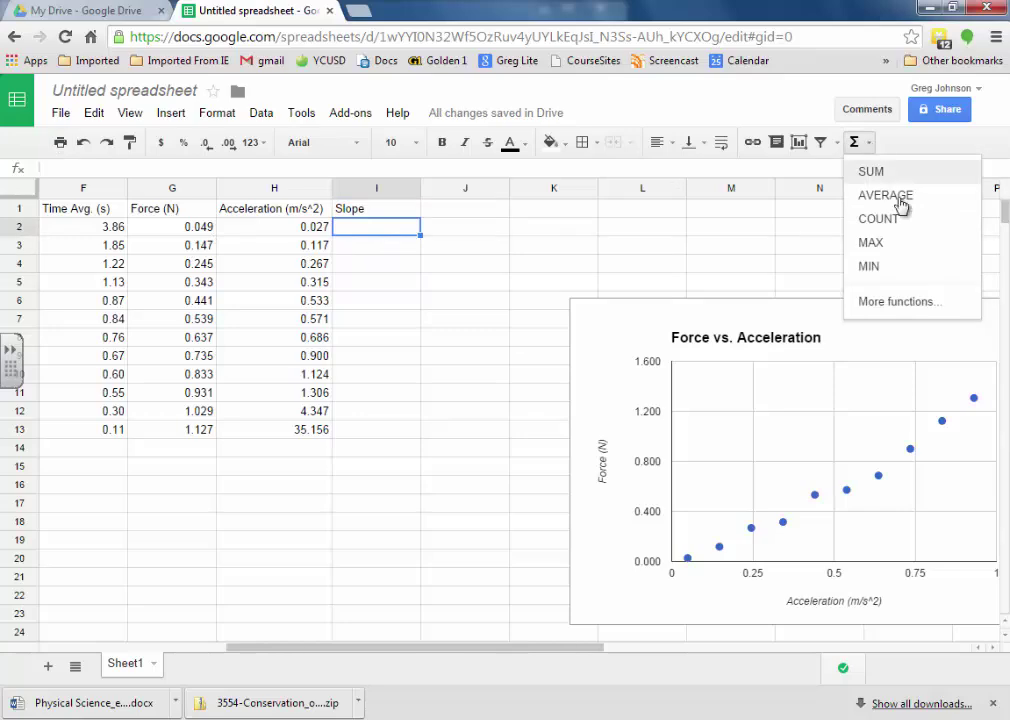
left_click(852, 301)
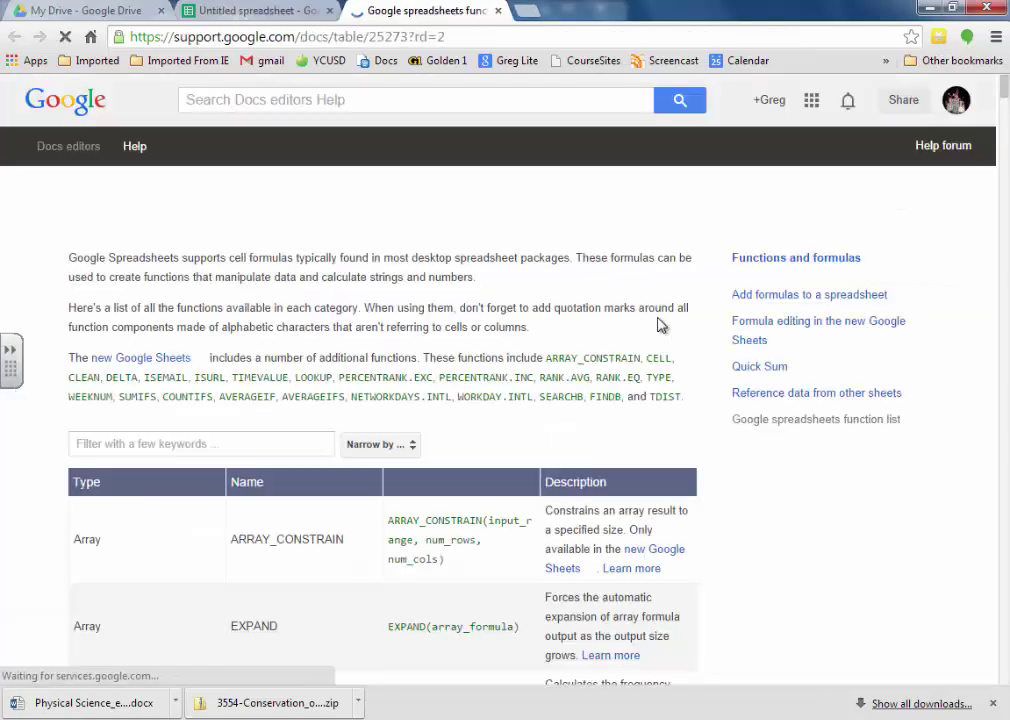
left_click(223, 444)
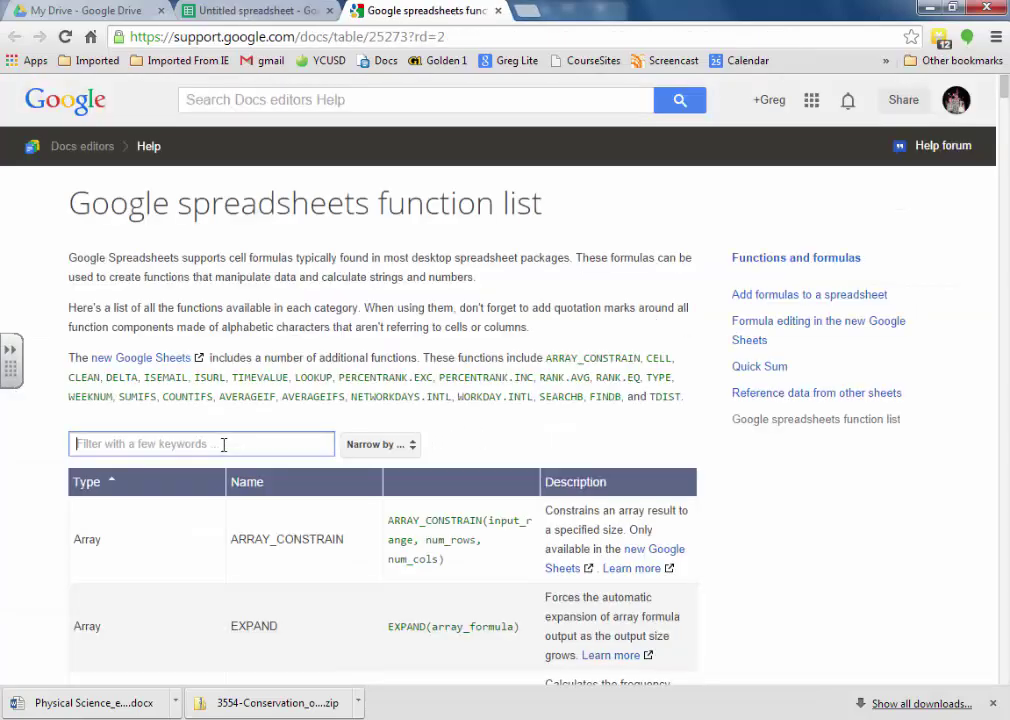
type("slope")
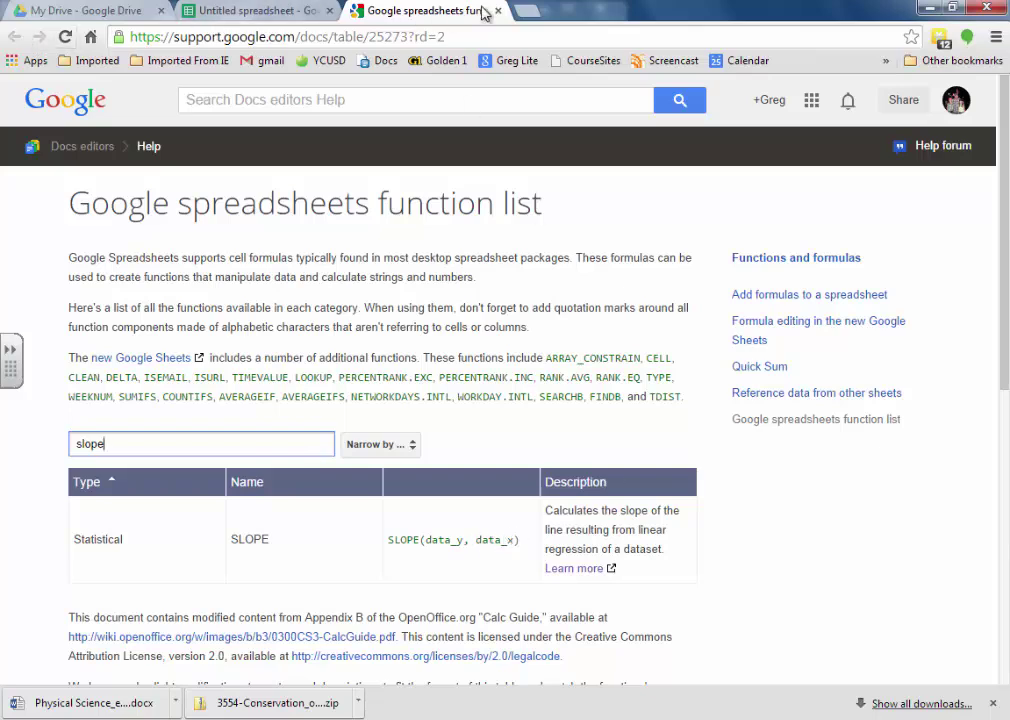
middle_click(394, 12)
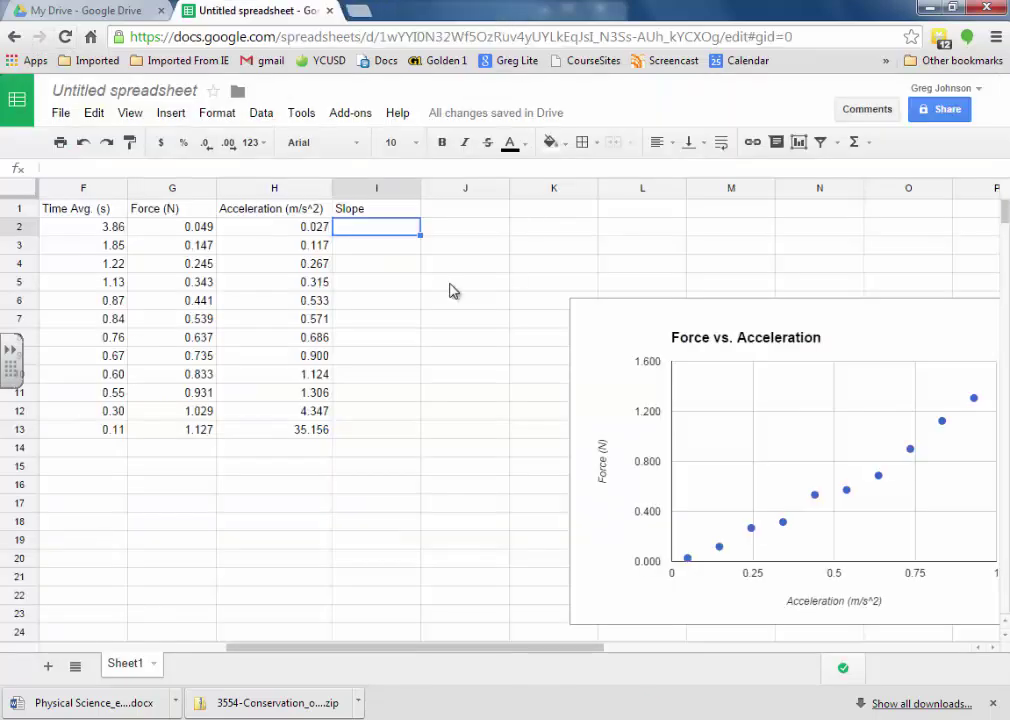
Step: Enter the formula =SLOPE(G2:G11,H2:H11) in cell I2 to calculate the slope of force against acceleration
double_click(369, 233)
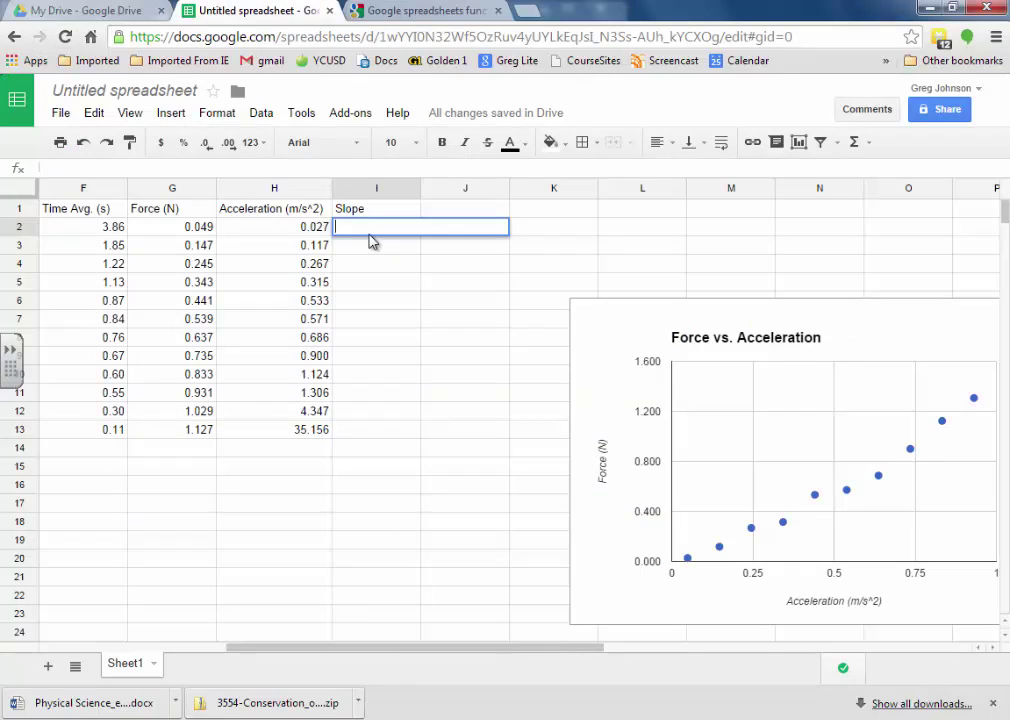
type("=")
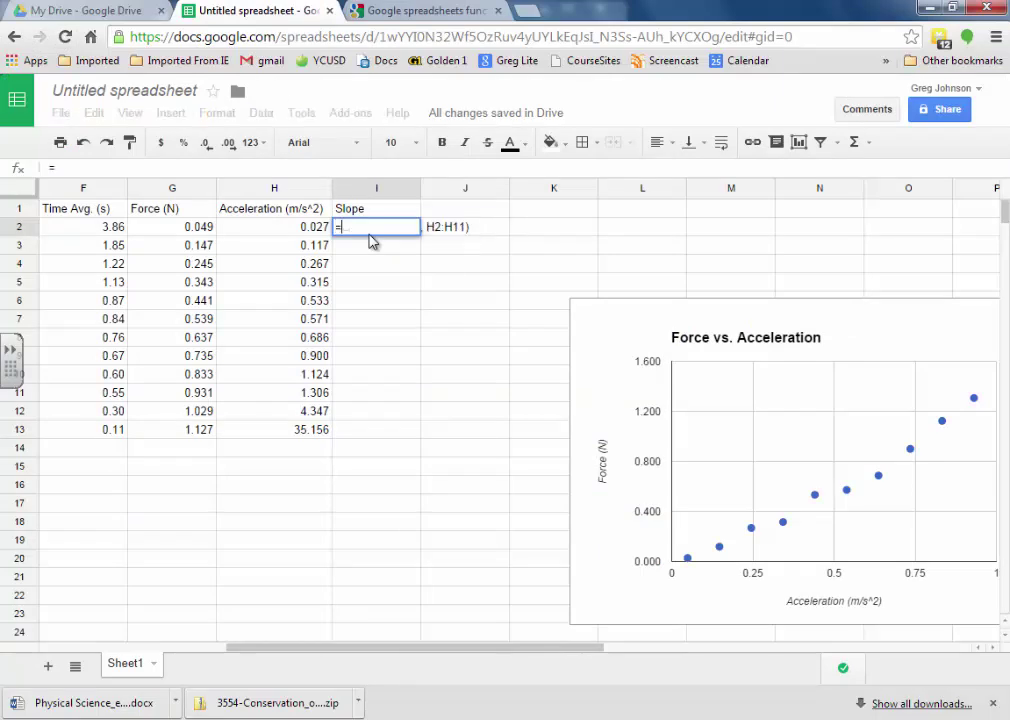
type("S")
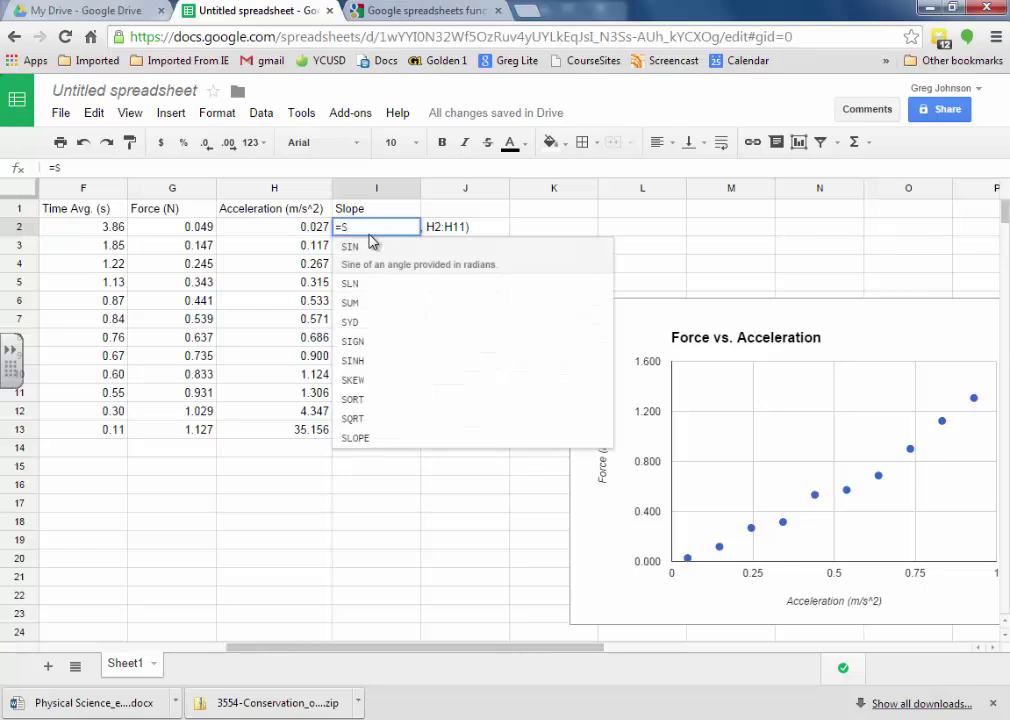
type("L")
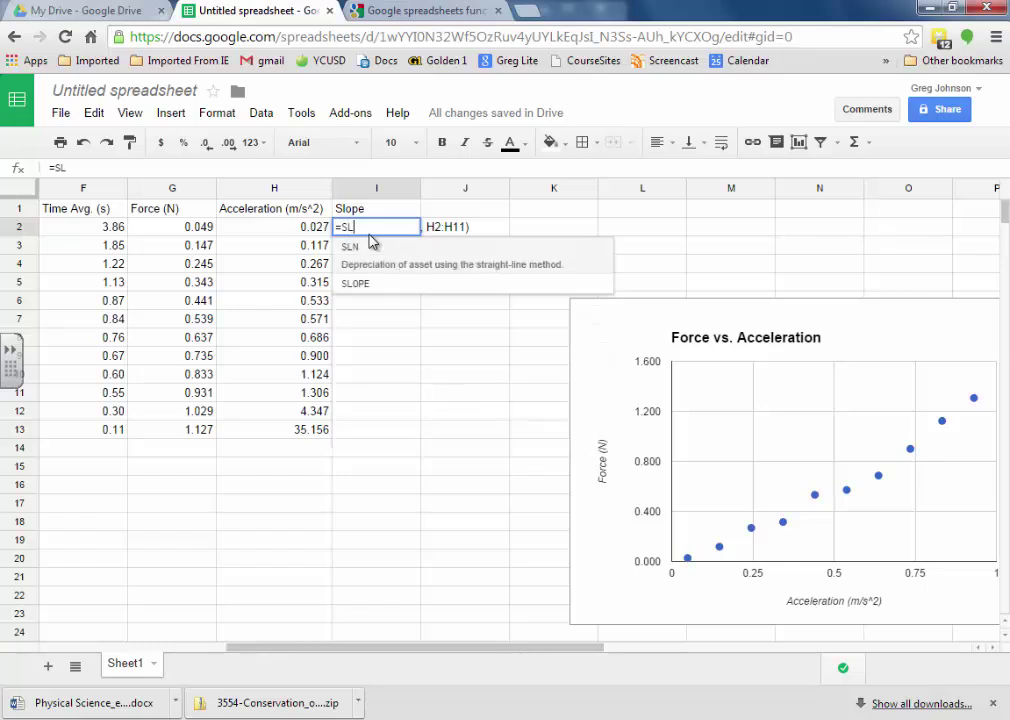
left_click(372, 284)
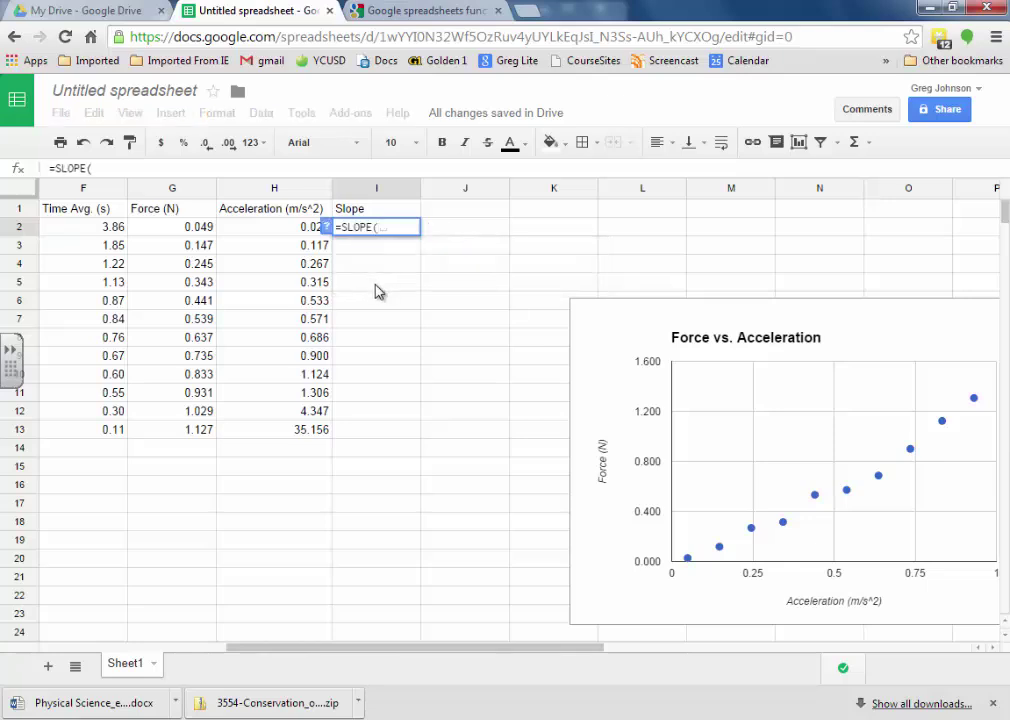
left_click_drag(157, 233, 168, 395)
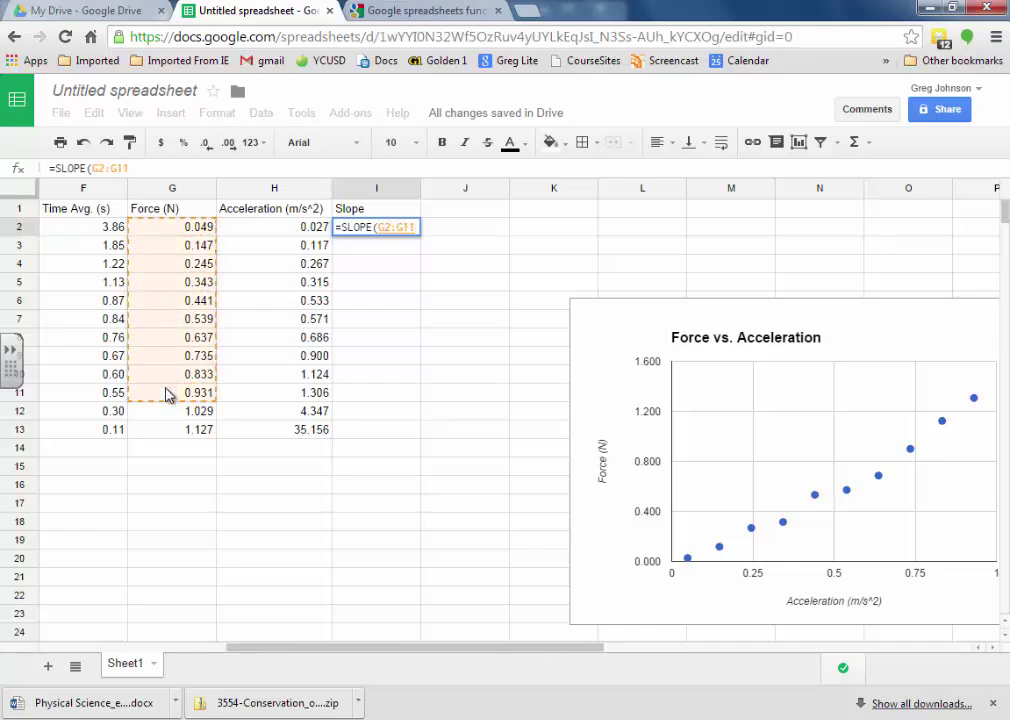
type(",")
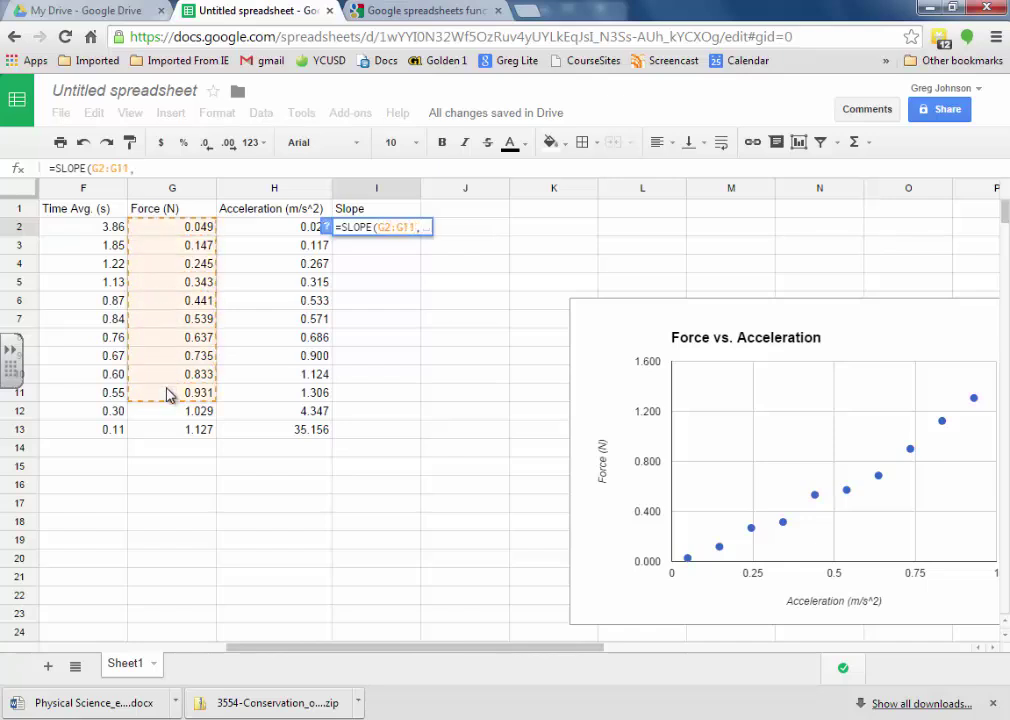
left_click_drag(262, 228, 258, 395)
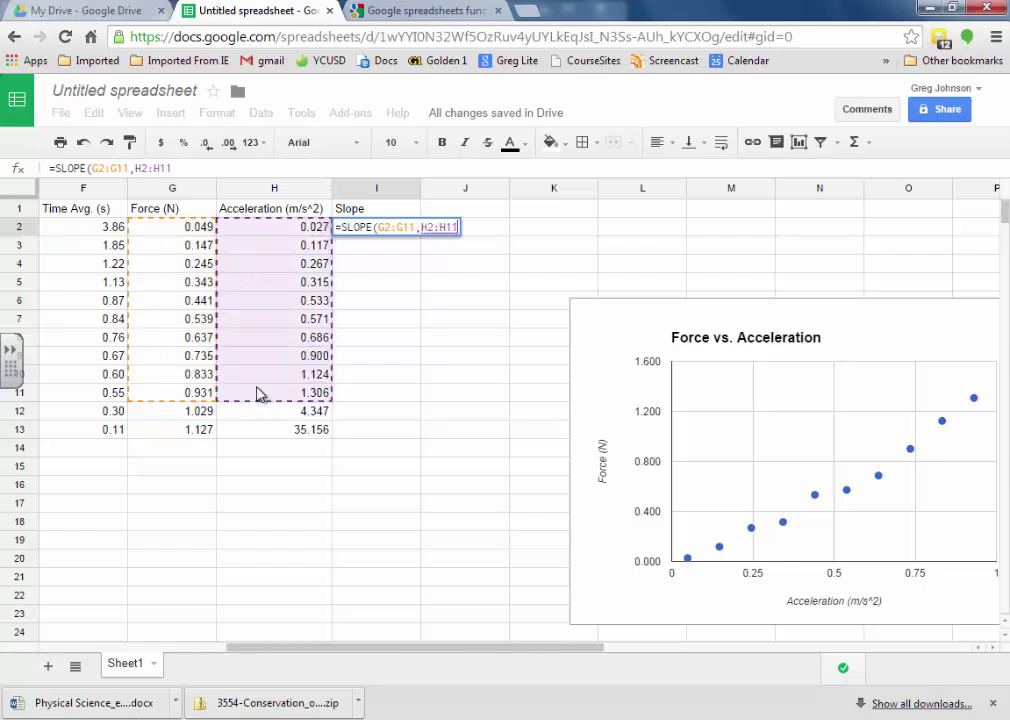
type(")")
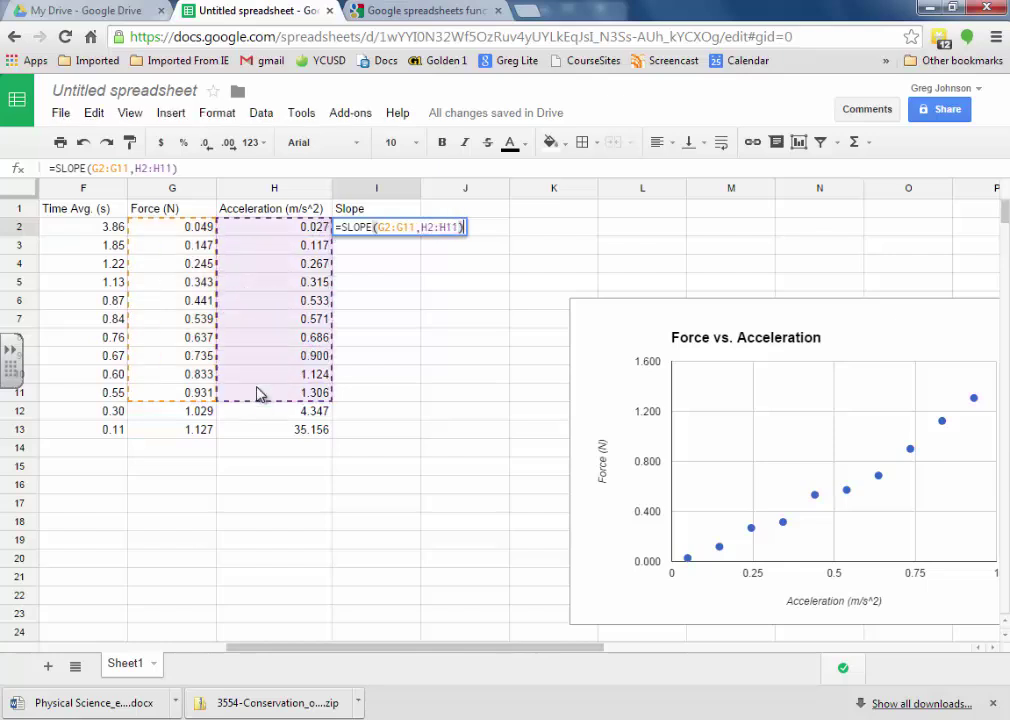
key("Return")
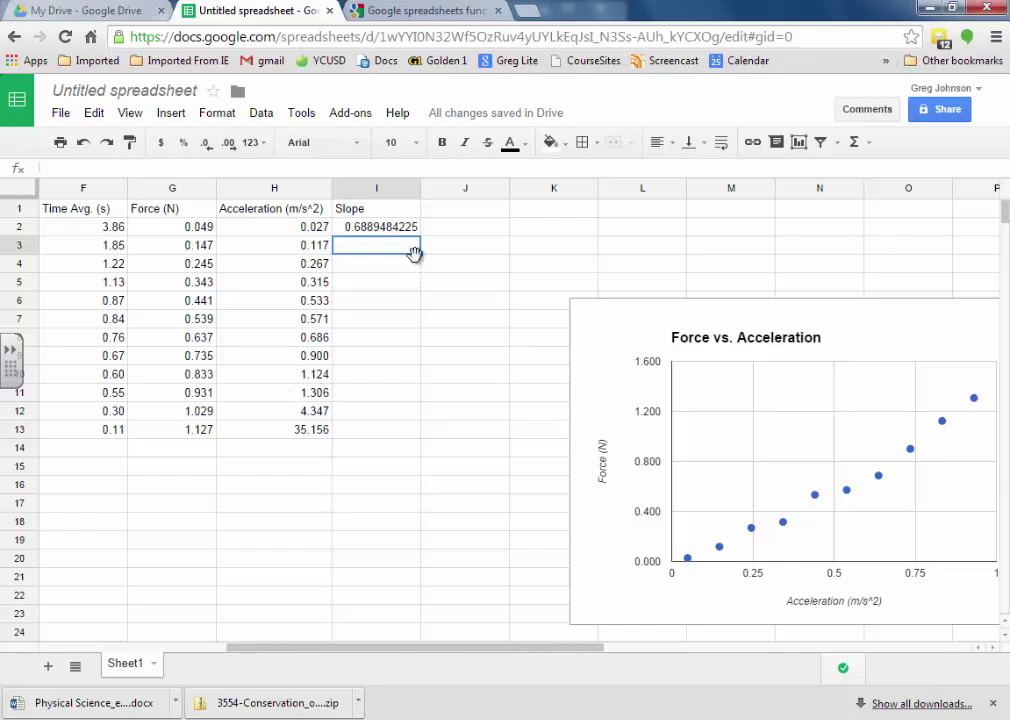
Step: Reduce the slope value in cell I2 to three decimal places
left_click(378, 228)
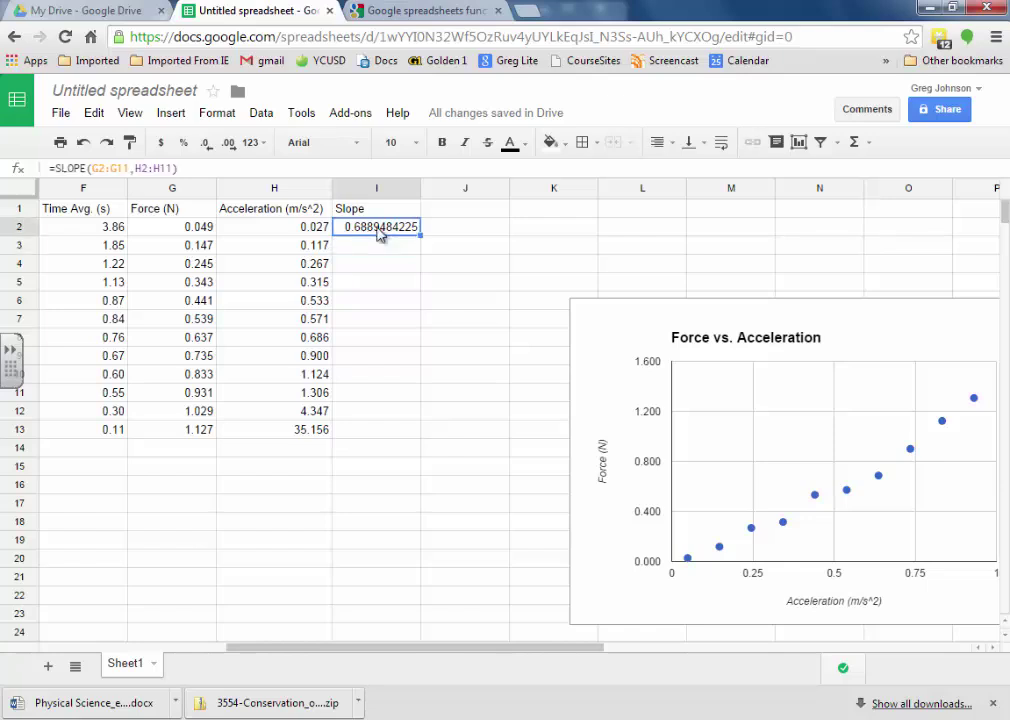
left_click(206, 145)
left_click(206, 145)
left_click(207, 145)
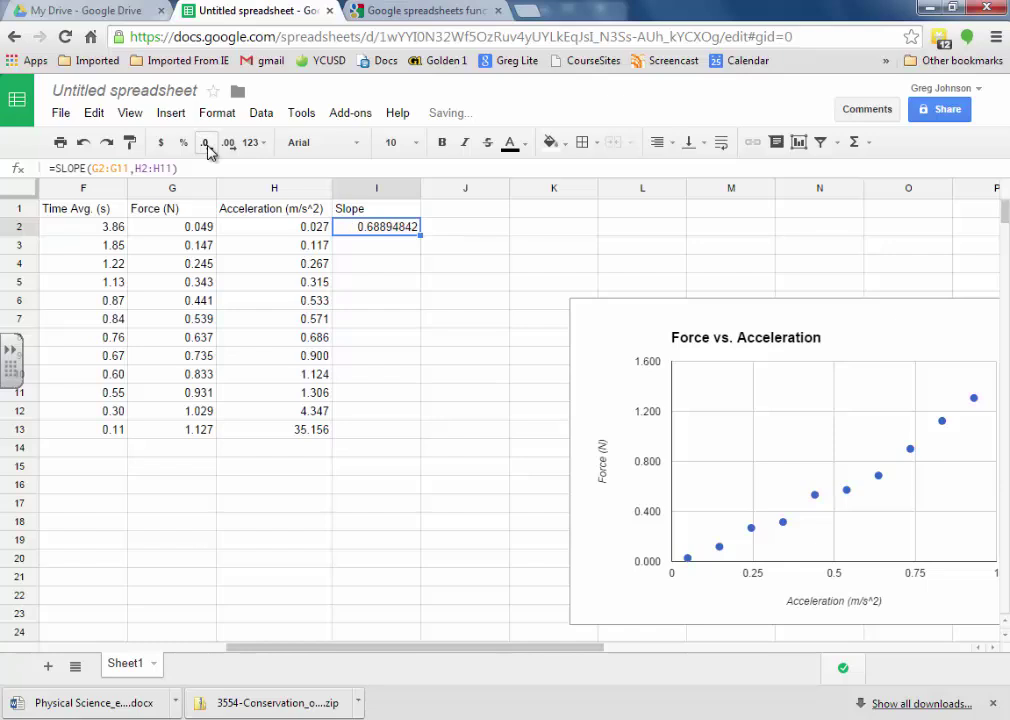
left_click(206, 145)
left_click(206, 145)
left_click(206, 145)
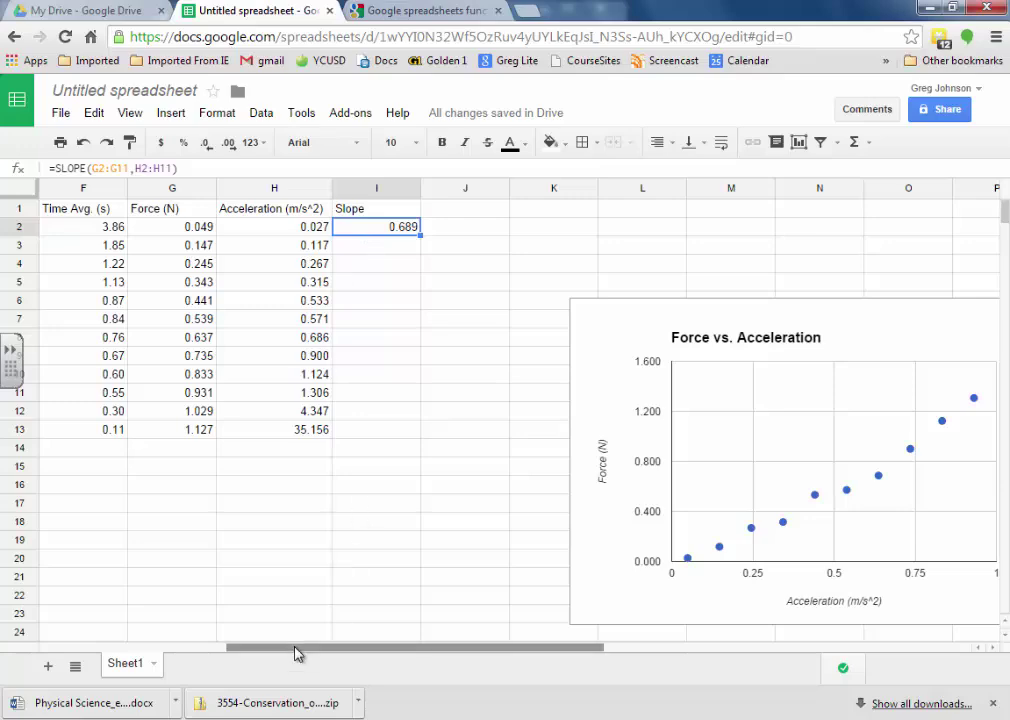
Step: Enter the column header "Mass of System (kg)" in cell J1
left_click_drag(295, 651, 97, 655)
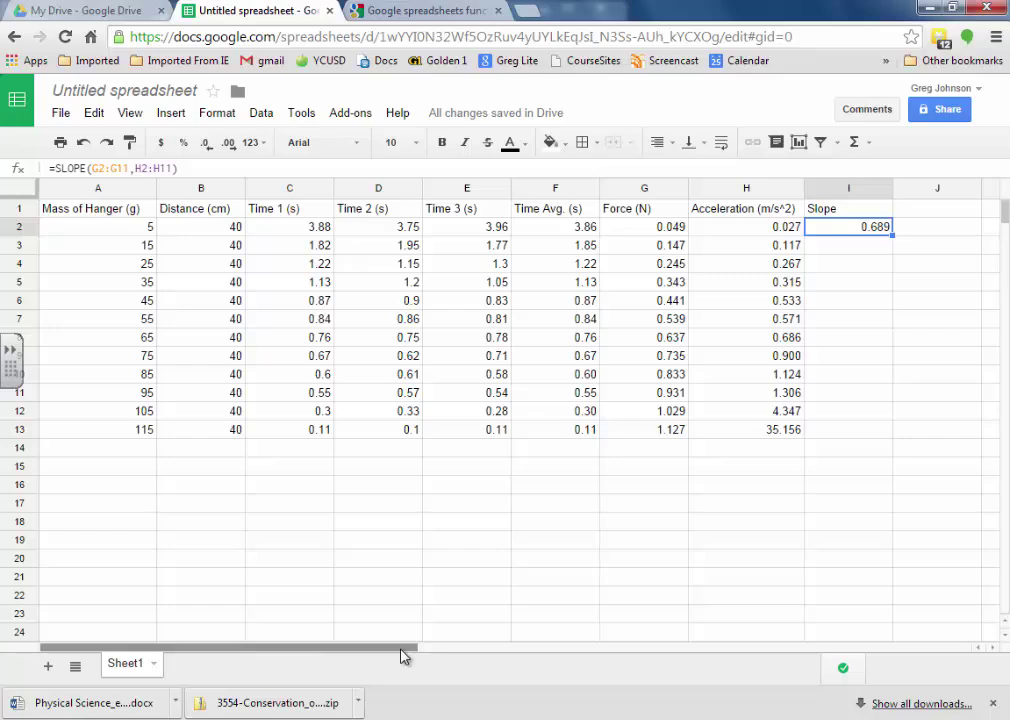
left_click_drag(403, 655, 448, 658)
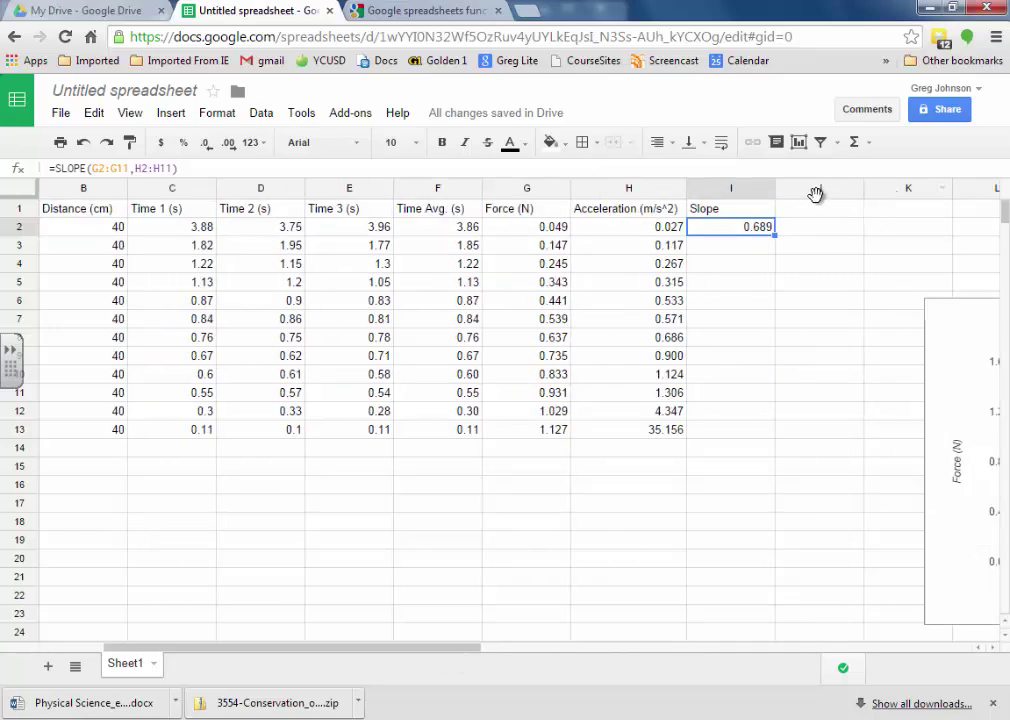
left_click(816, 209)
type("Mass of System")
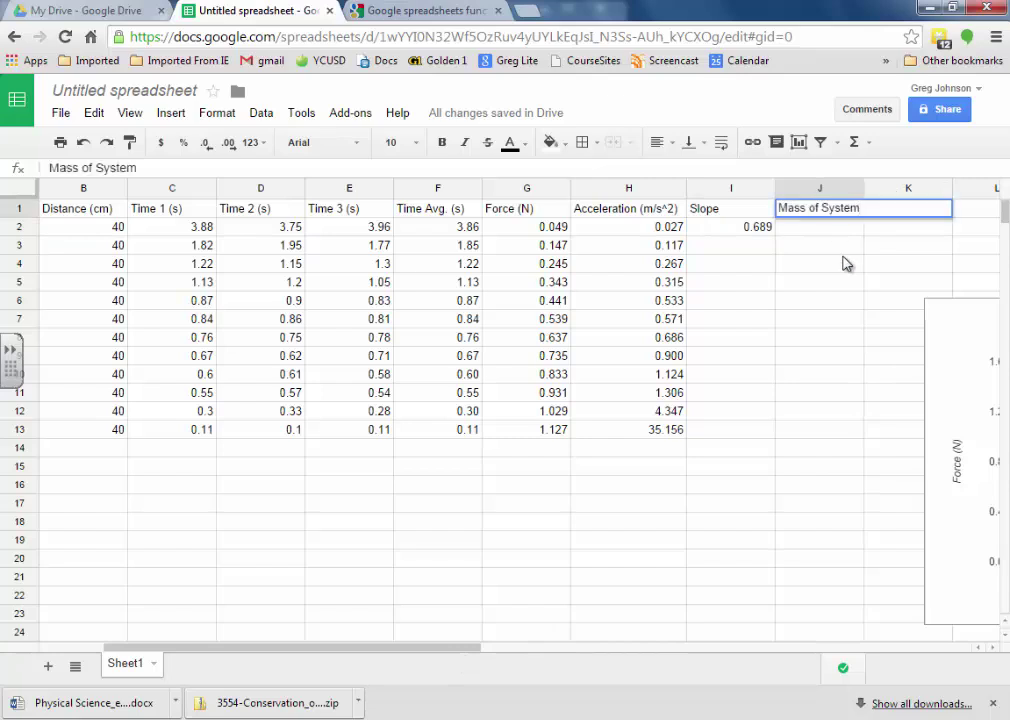
type(" (kg)")
Step: Add the unit to the slope header in cell I1 so it reads "Slope (kg)"
left_click(743, 213)
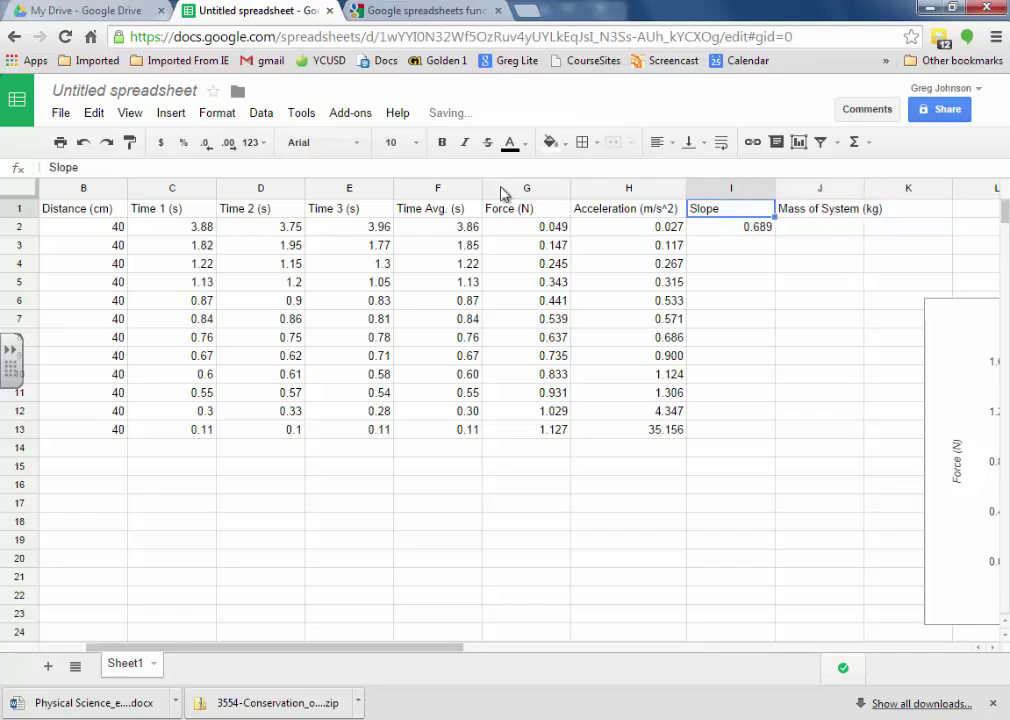
left_click(141, 170)
type("(kg)")
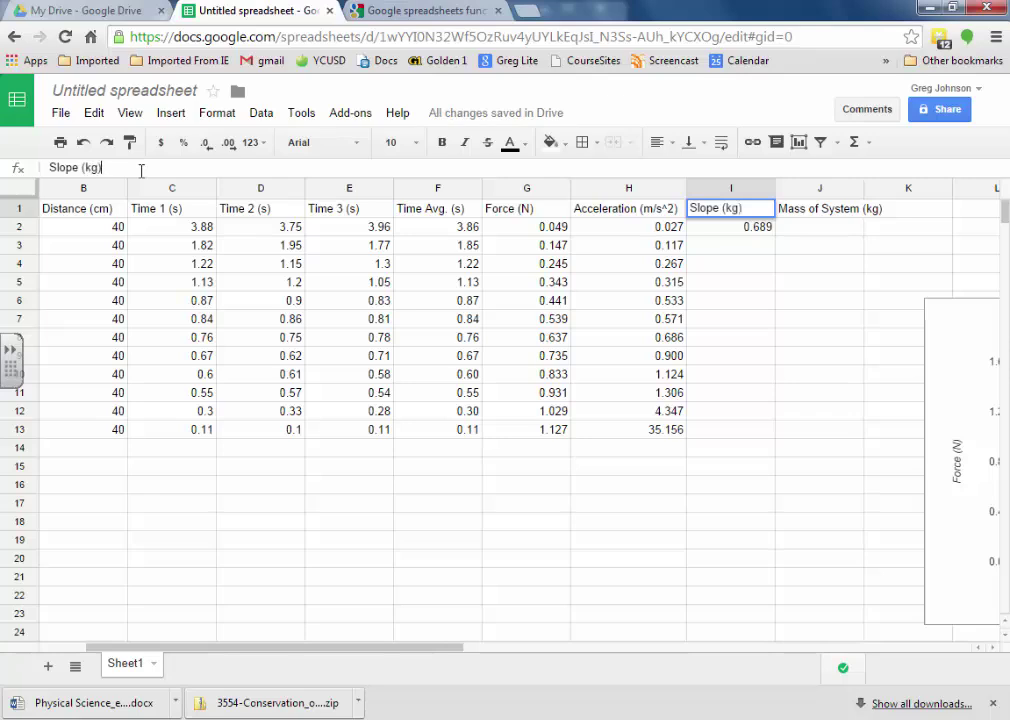
Step: Enter 0.61 as the system mass in cell J2 and widen column J to fit its header
left_click(808, 230)
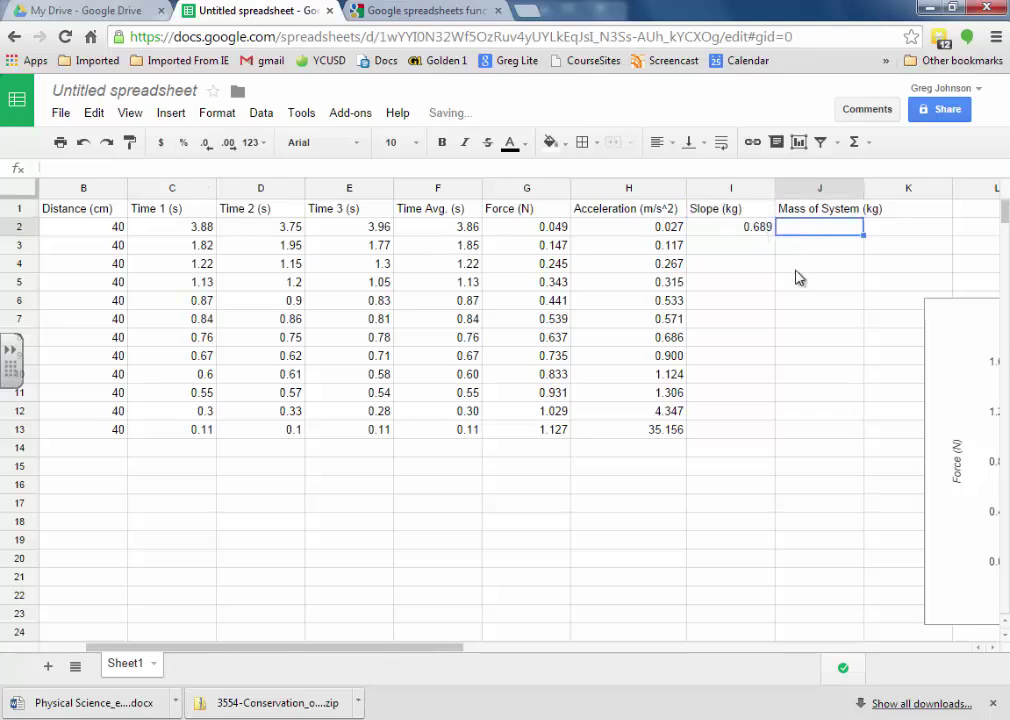
key("Return")
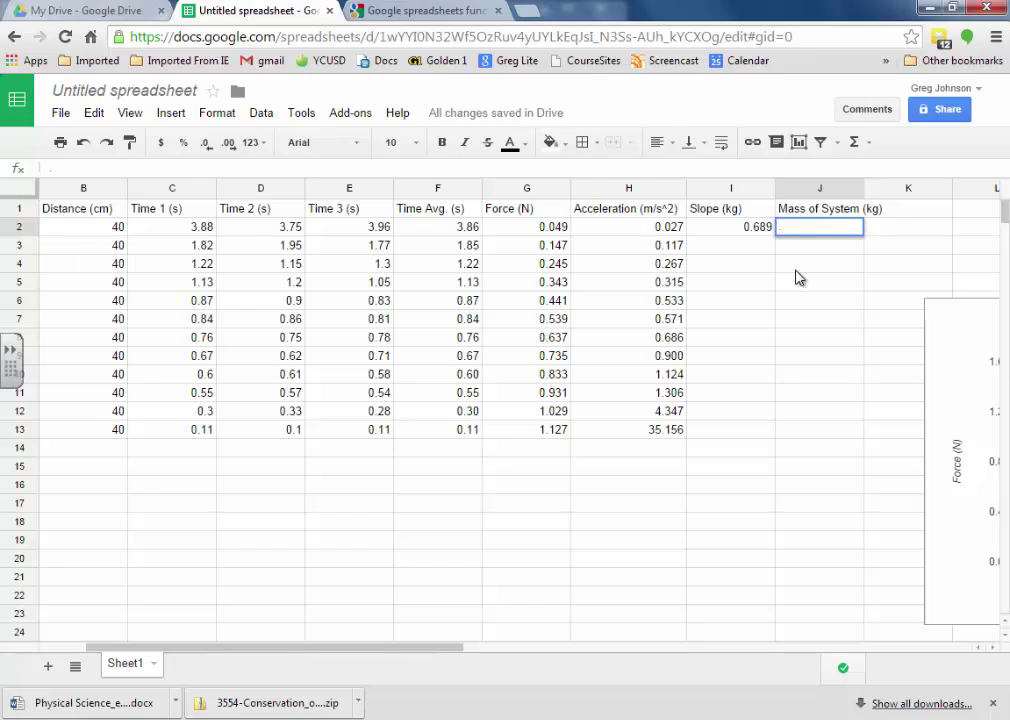
type("0.61")
key("Return")
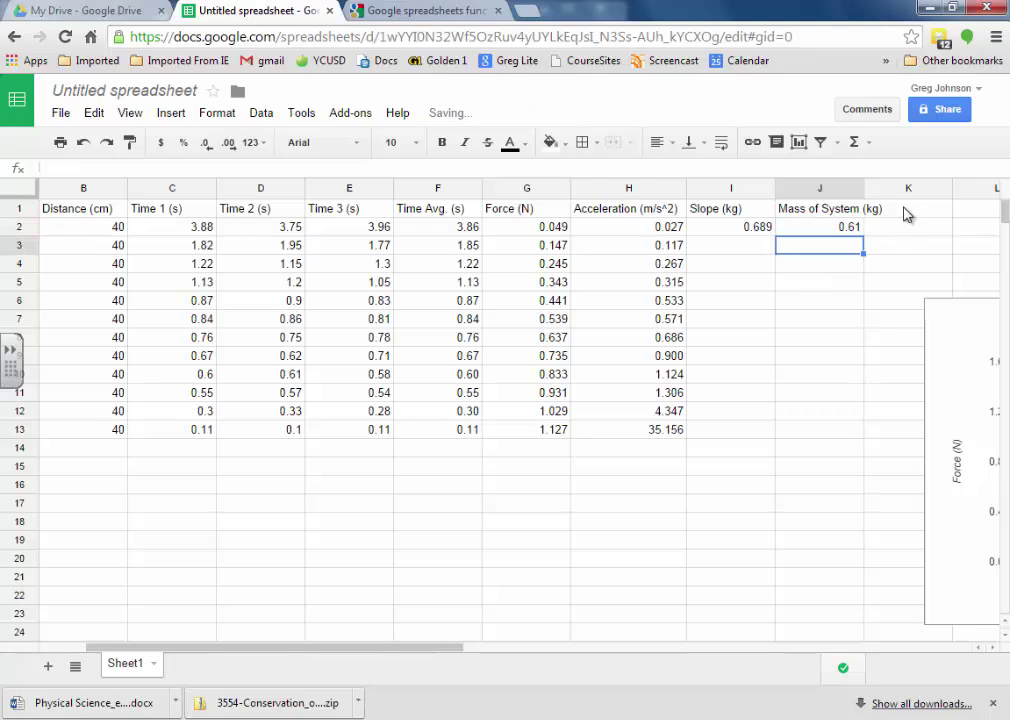
left_click_drag(864, 189, 891, 189)
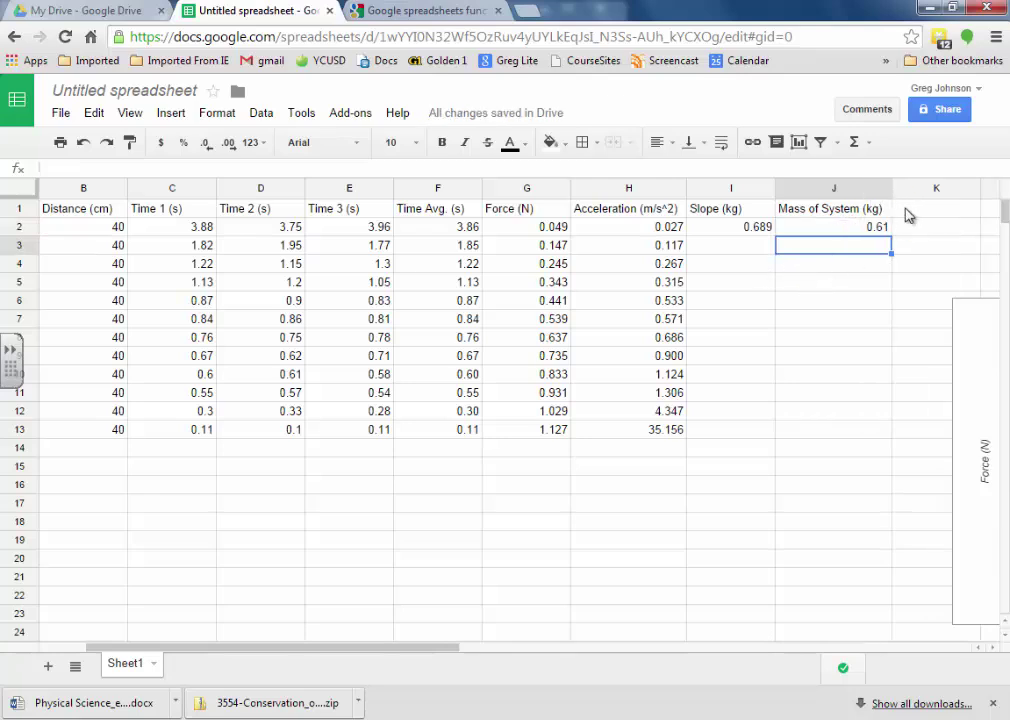
Step: Enter the column header "% Error" in cell K1
left_click(905, 209)
type("% Error")
left_click(903, 236)
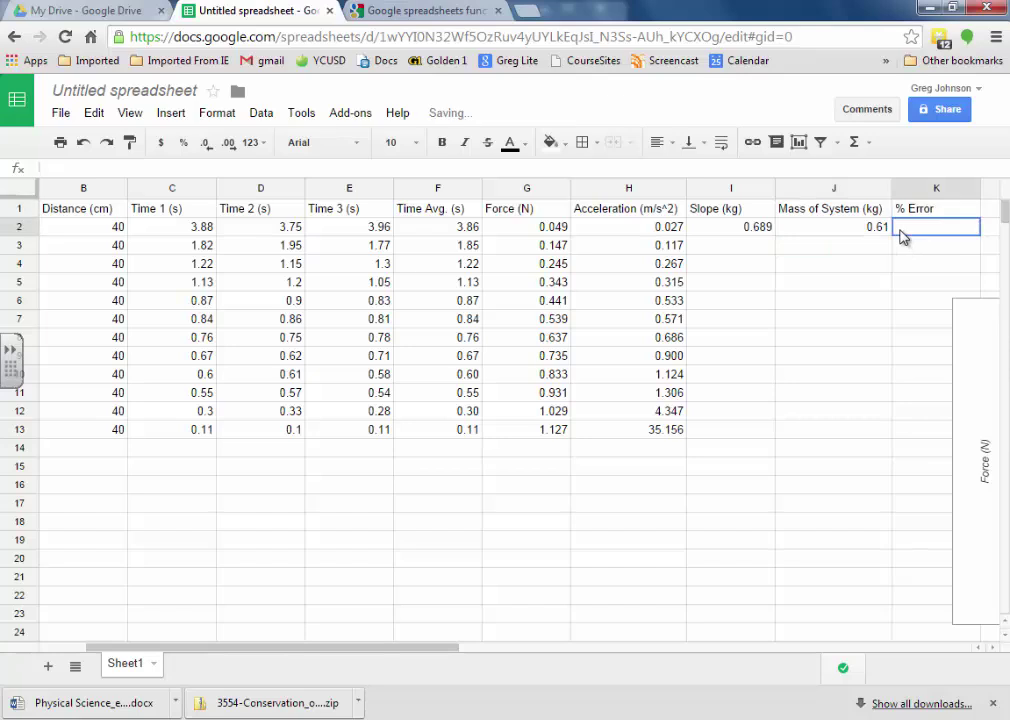
Step: Calculate the percent error in cell K2 with the formula =(I2-J2)/J2 and format the result as a percentage
type("=")
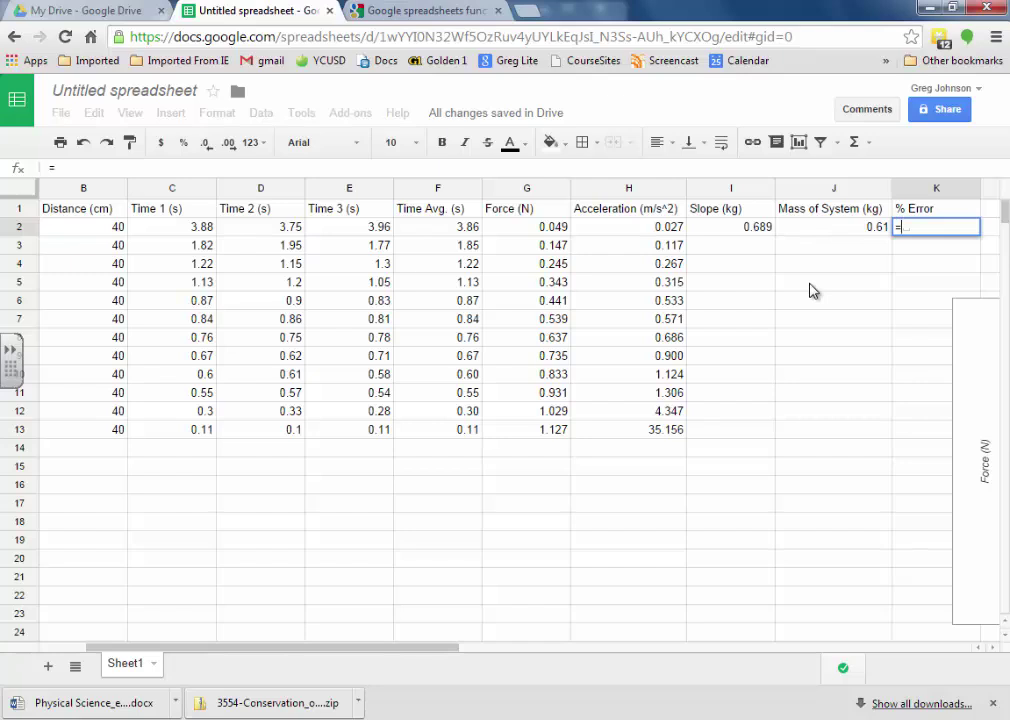
type("(")
left_click(730, 232)
type("-")
left_click(827, 232)
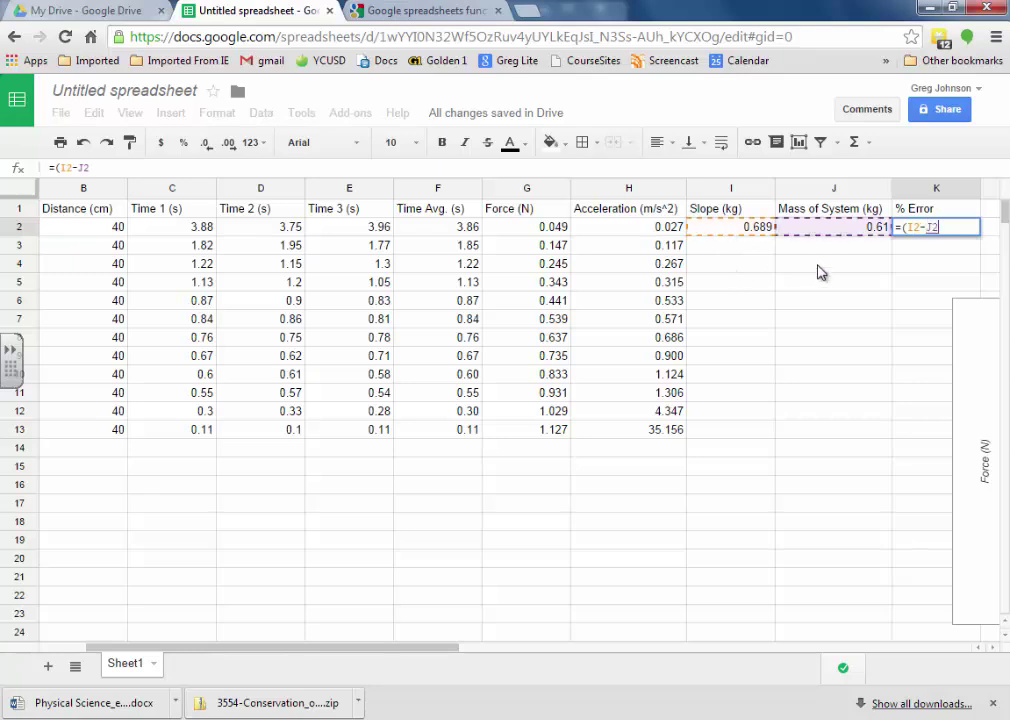
type(")")
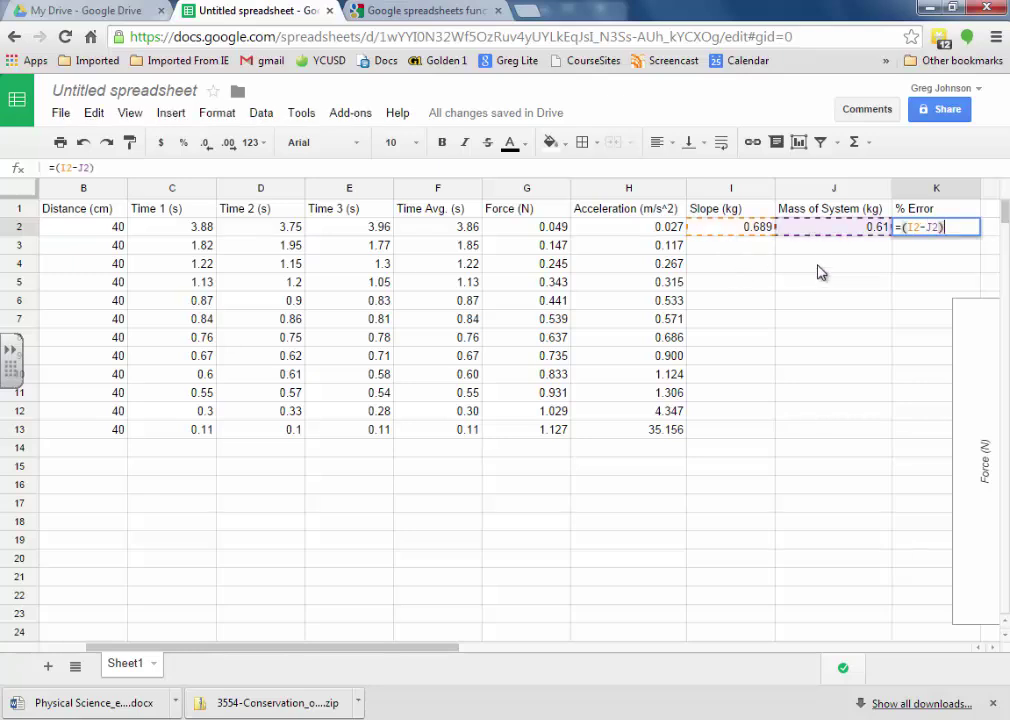
type("/")
left_click(818, 237)
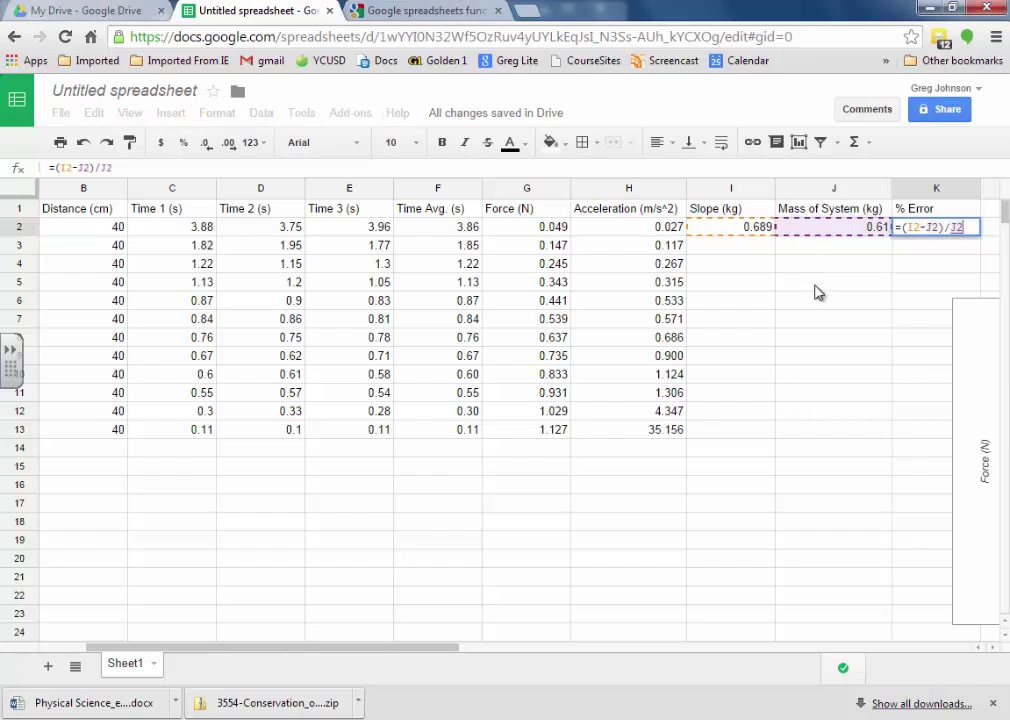
key("Return")
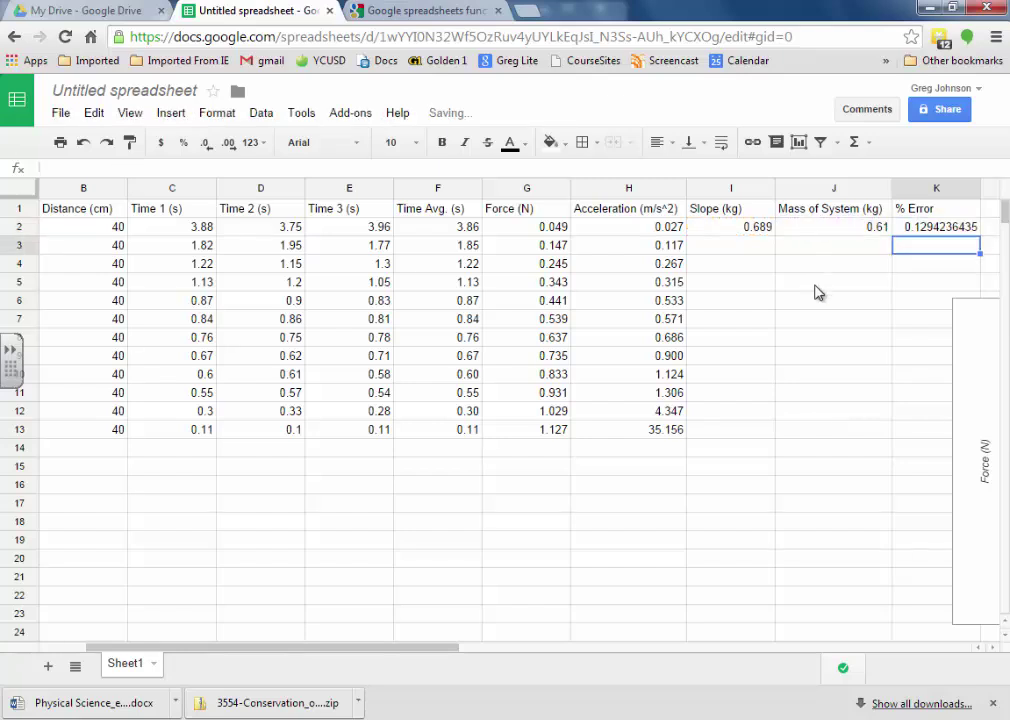
left_click(918, 230)
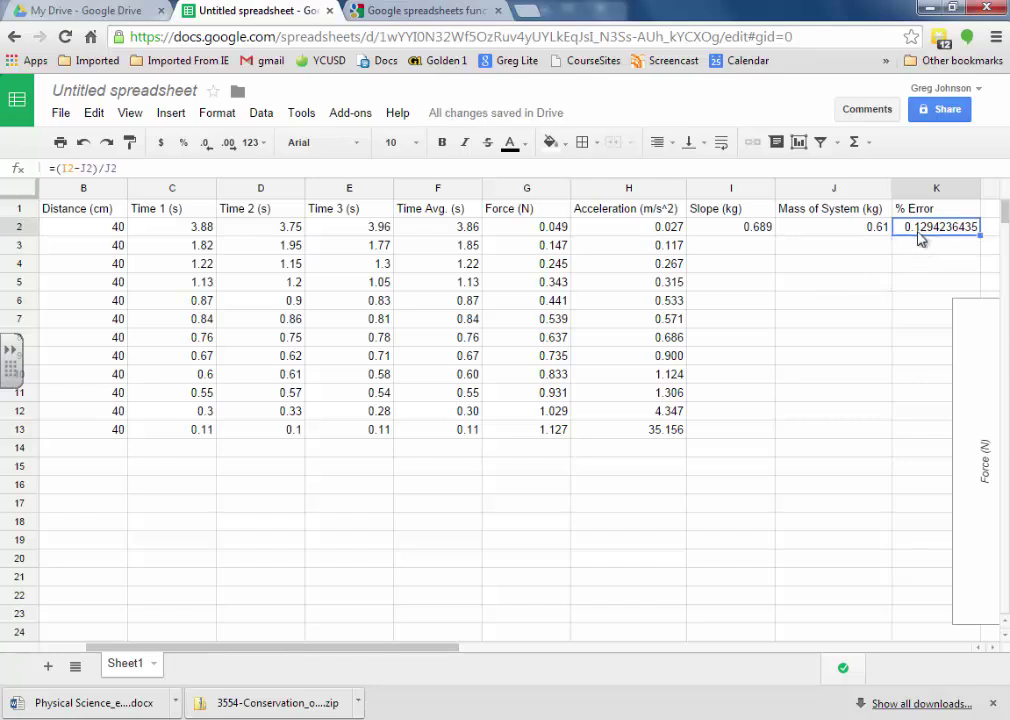
left_click(184, 145)
Step: Move the Force vs. Acceleration chart beside the acceleration data, just below the slope, system mass and % error values
left_click_drag(383, 656, 656, 670)
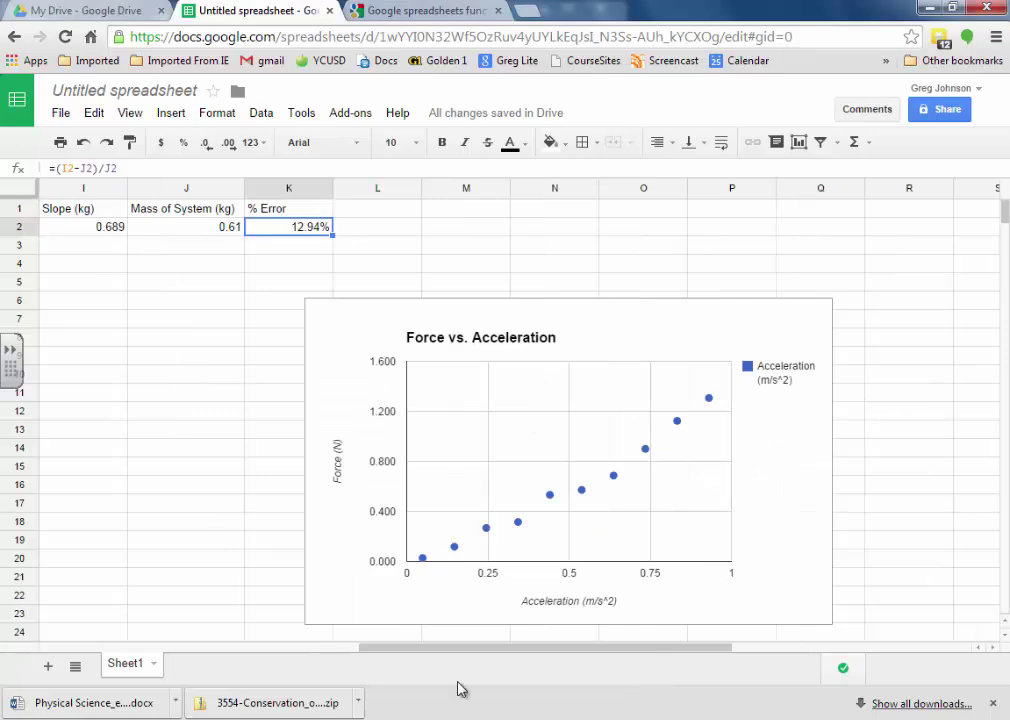
left_click_drag(460, 655, 416, 652)
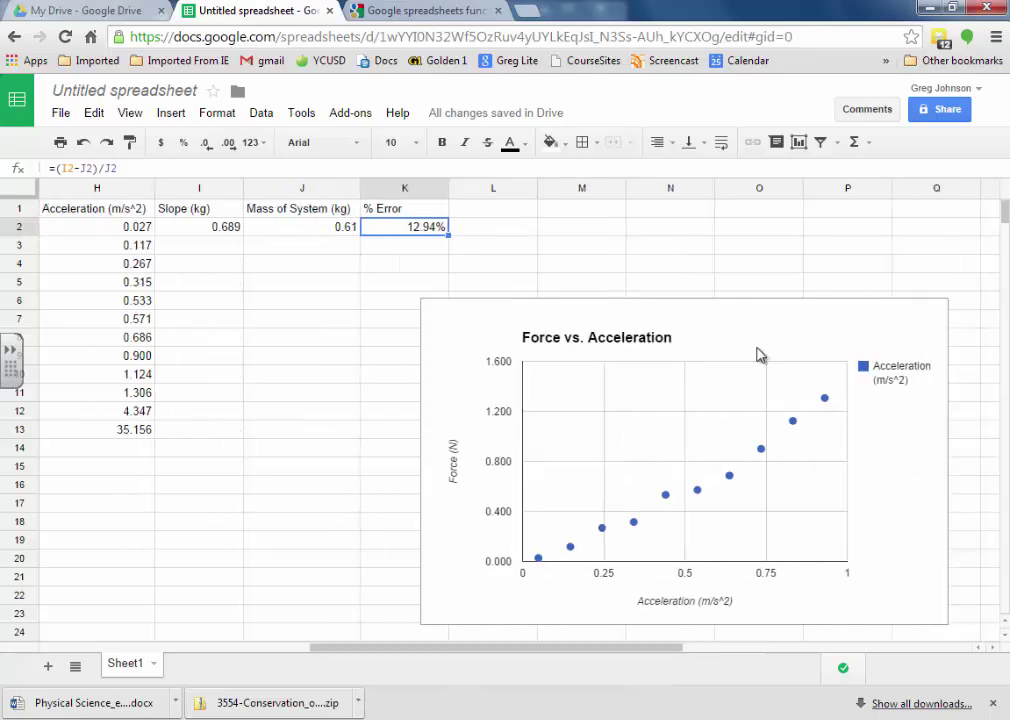
left_click(760, 310)
left_click_drag(796, 271, 561, 257)
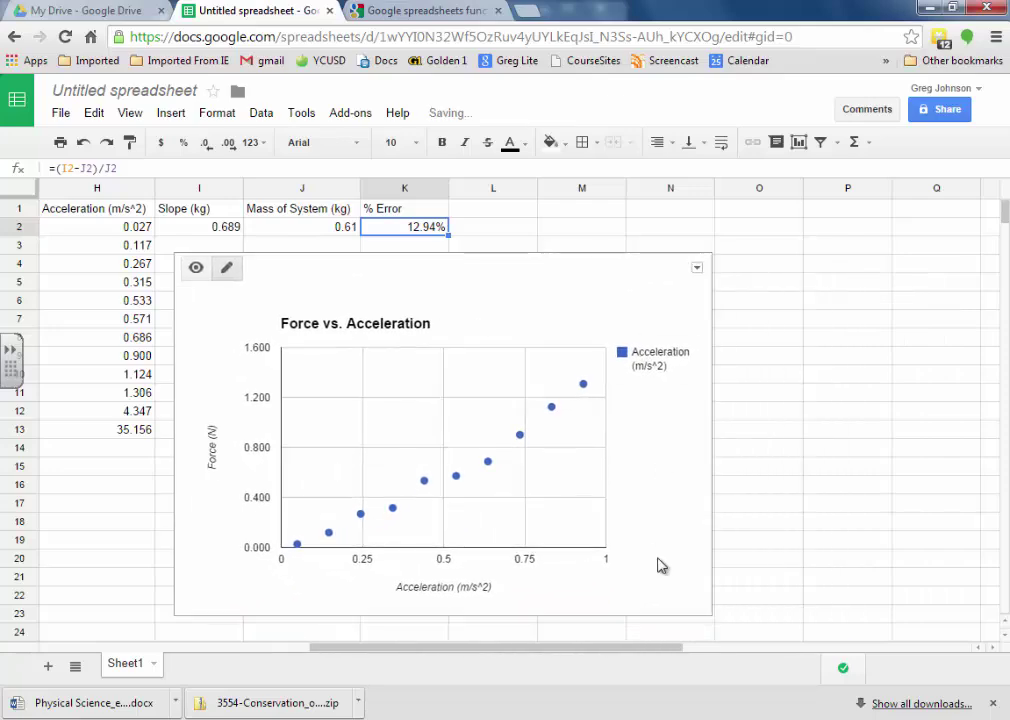
left_click_drag(638, 648, 389, 640)
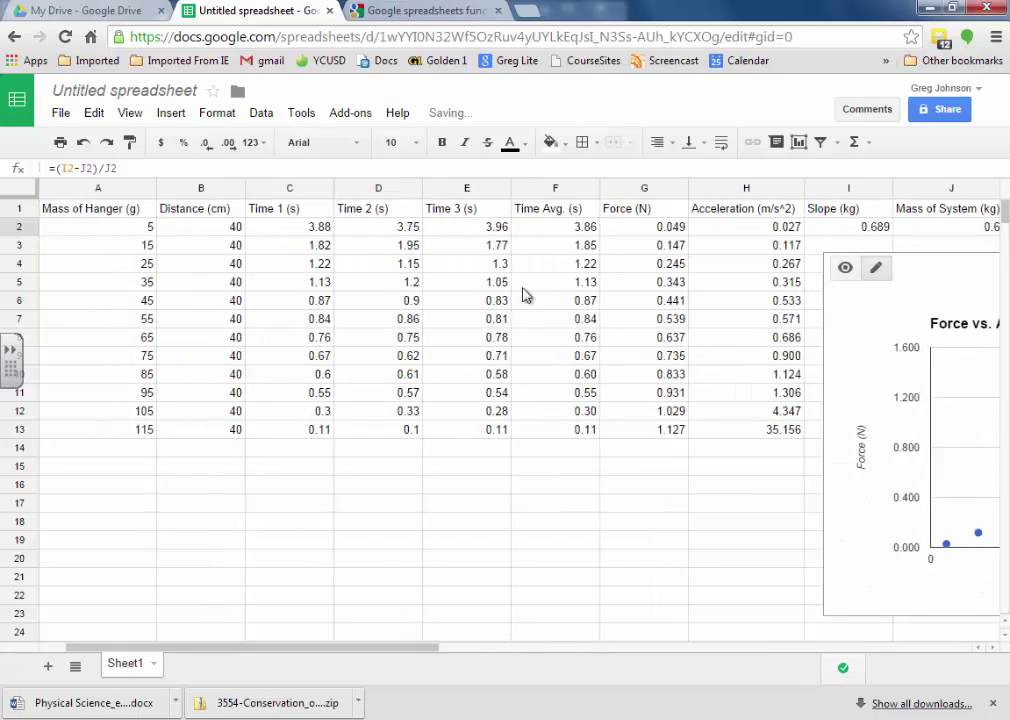